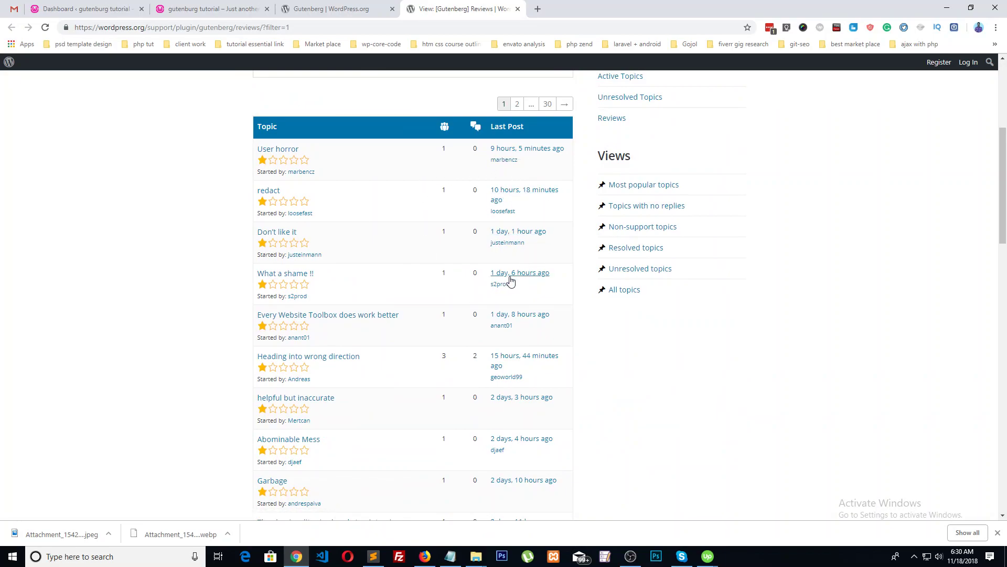
- Examine the one-star Gutenberg reviews and the last-updated details on the Gutenberg plugin page
scroll(414, 443, "down", 4)
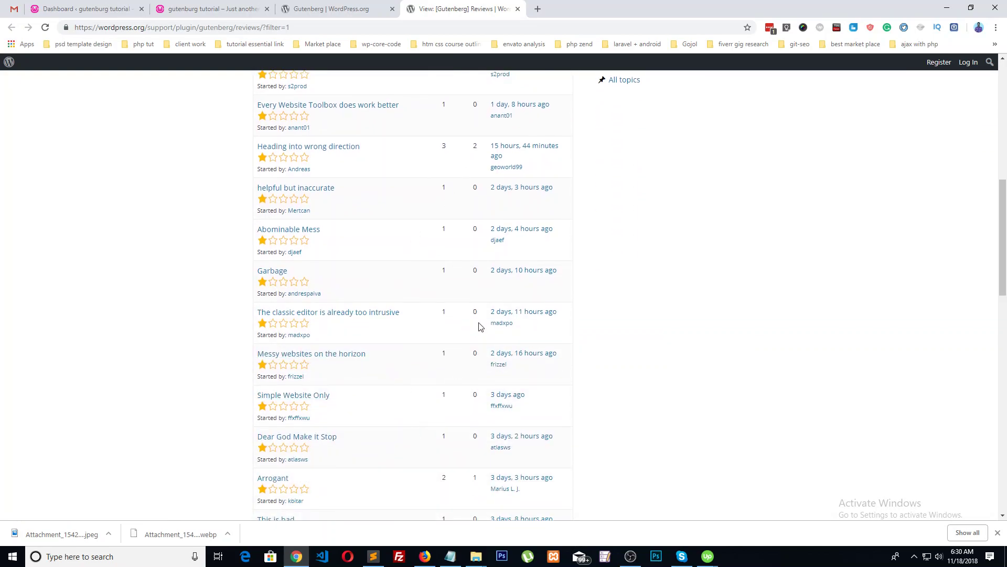
scroll(345, 466, "down", 4)
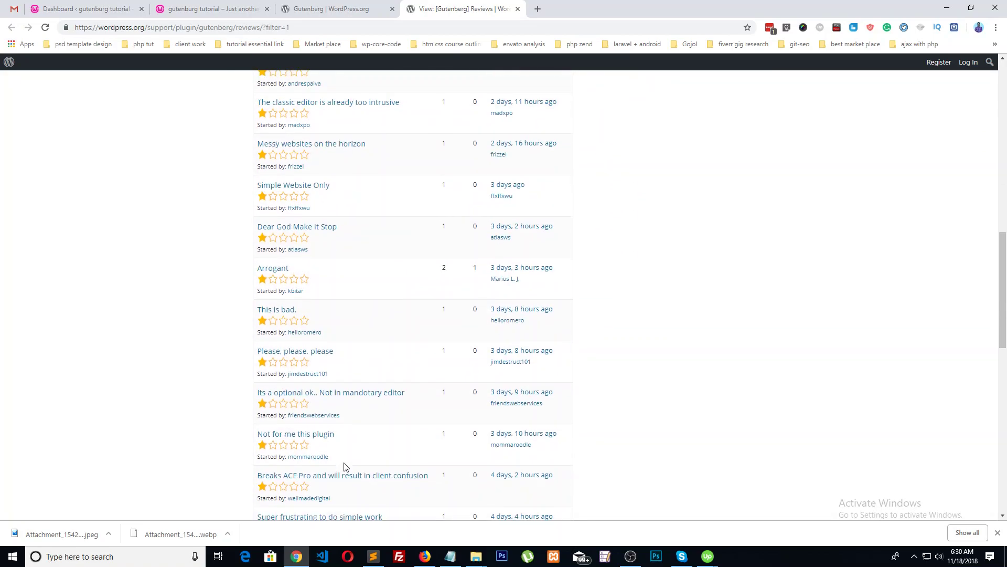
scroll(346, 459, "down", 12)
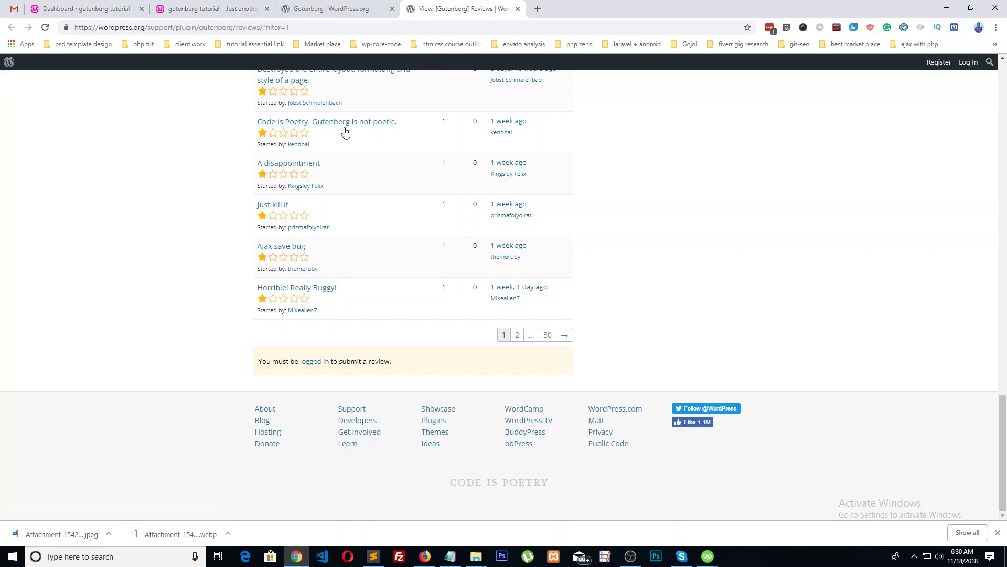
left_click(330, 9)
scroll(612, 306, "up", 8)
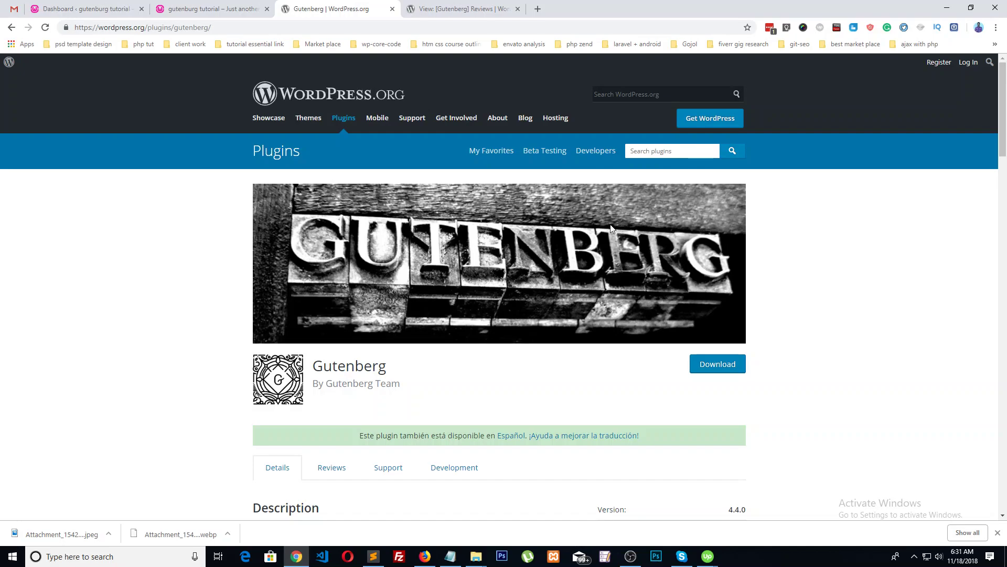
scroll(464, 290, "down", 2)
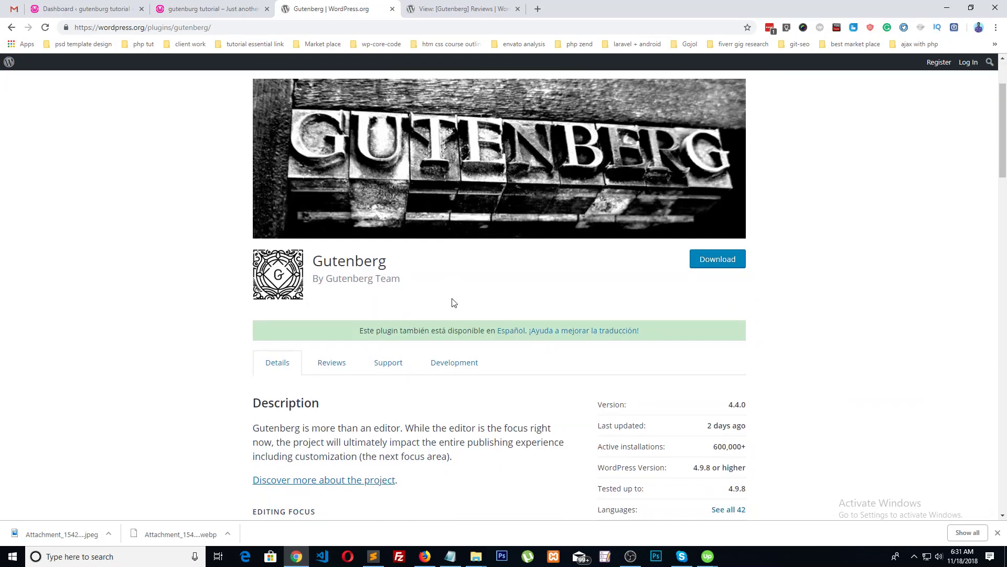
scroll(429, 302, "down", 3)
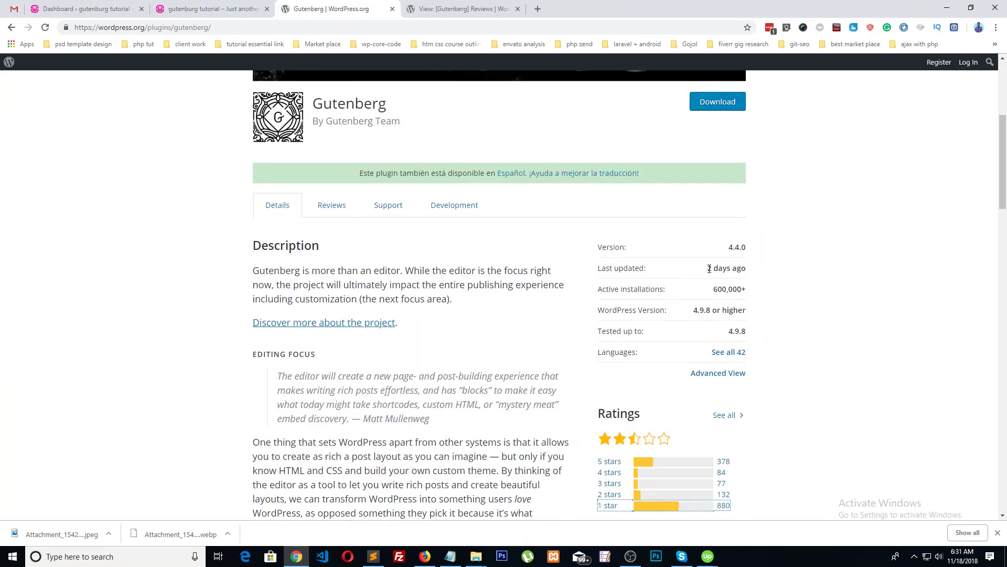
left_click_drag(651, 270, 605, 269)
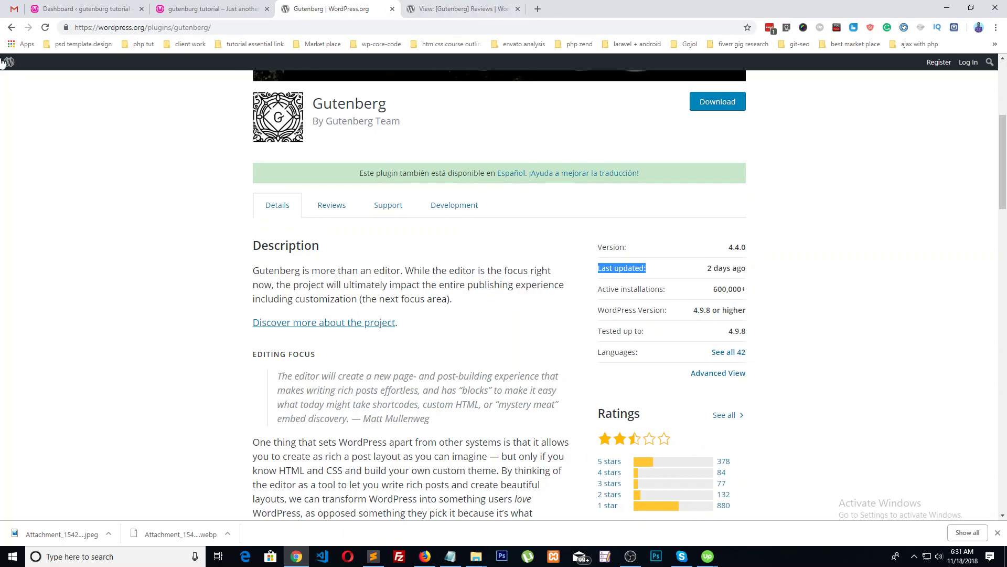
- Update the Gutenberg plugin to version 4.4.0 and Elementor to version 2.3.2 in the site's installed plugins
left_click(79, 8)
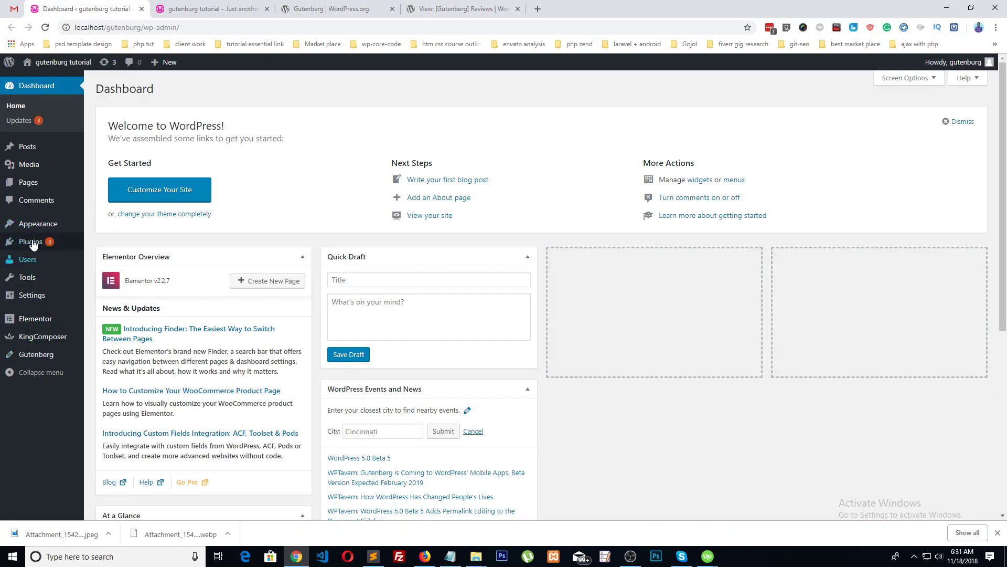
left_click(115, 247)
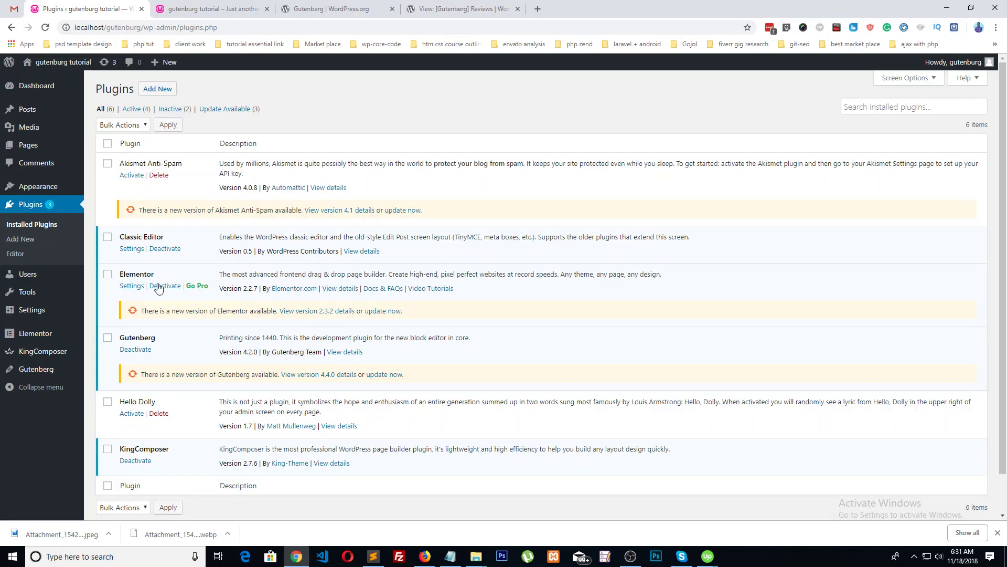
left_click(388, 374)
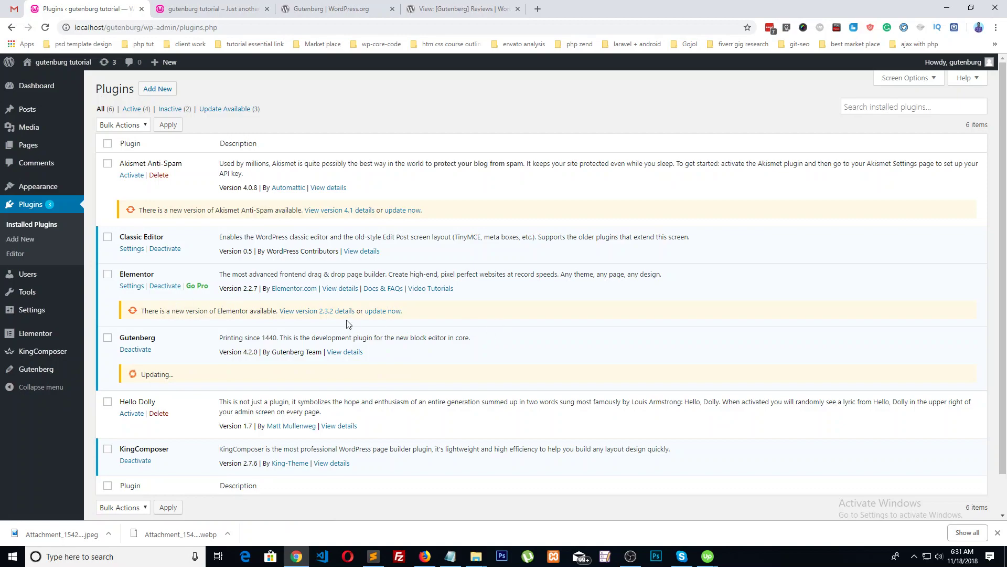
left_click(383, 310)
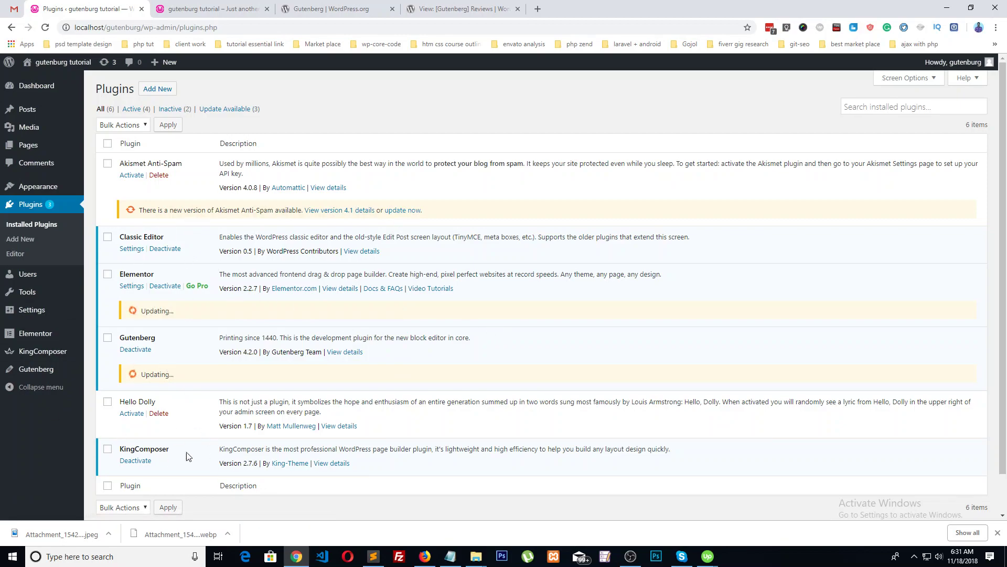
- Try to deactivate the KingComposer plugin in a separate browser tab, and close that tab
right_click(126, 460)
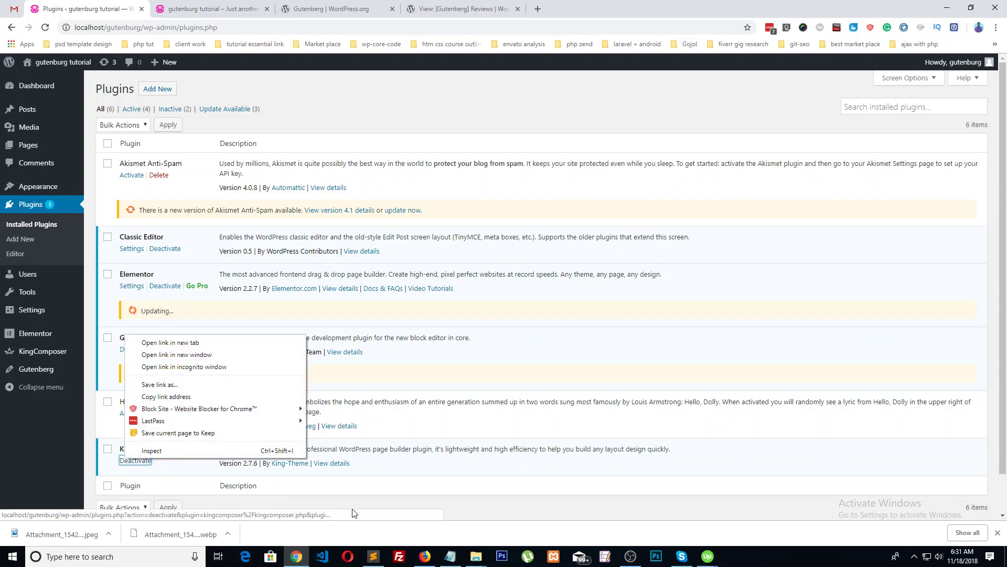
left_click(353, 513)
right_click(140, 460)
left_click(187, 344)
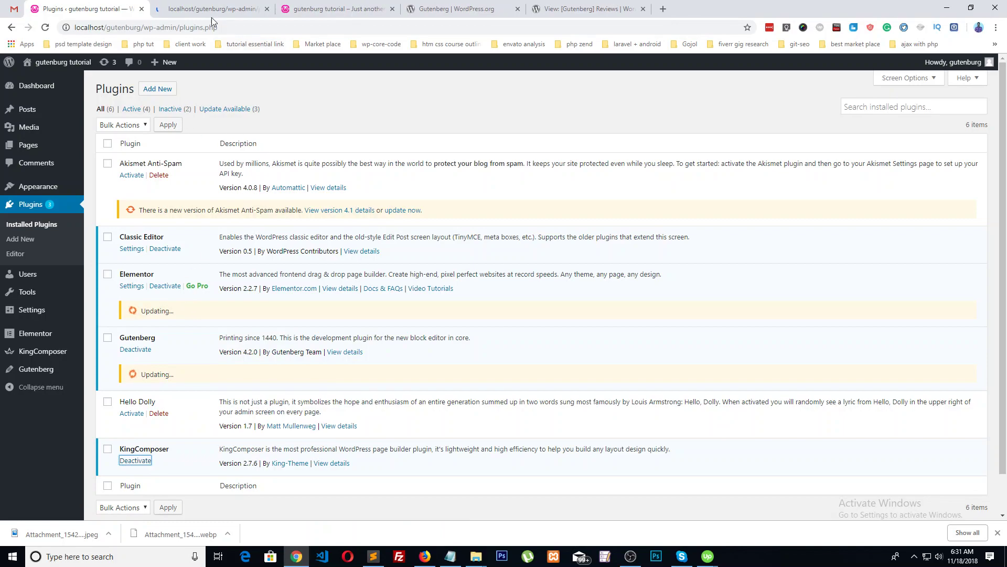
left_click(172, 15)
left_click(100, 4)
left_click(267, 9)
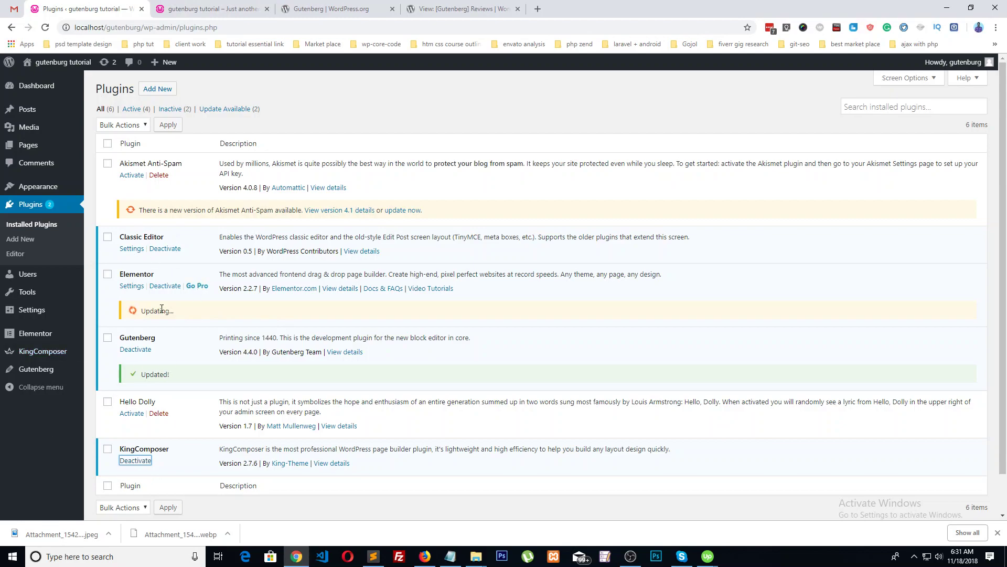
- Try to deactivate the Classic Editor plugin in a separate browser tab, and close that tab
right_click(164, 250)
left_click(199, 255)
left_click(264, 12)
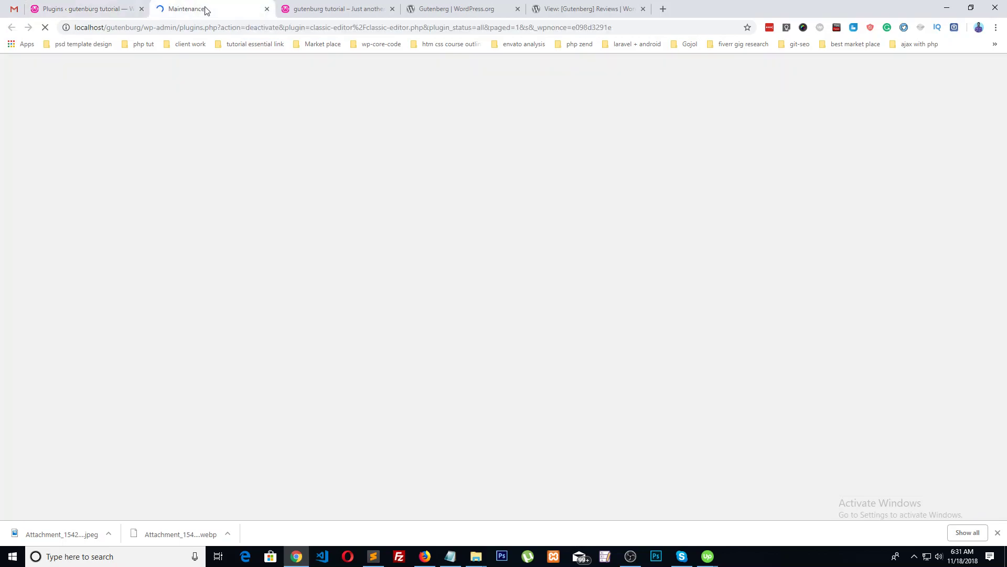
left_click(266, 10)
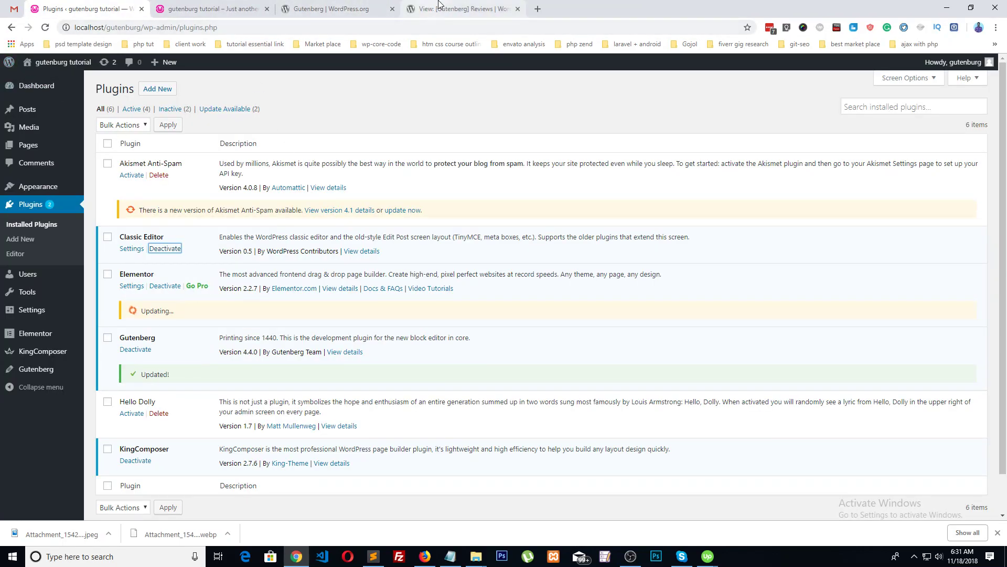
- Review the description, version details and ratings on the WordPress.org Gutenberg plugin page
left_click(456, 9)
left_click(317, 10)
scroll(372, 387, "down", 3)
scroll(360, 396, "up", 4)
scroll(359, 399, "down", 3)
scroll(358, 400, "down", 4)
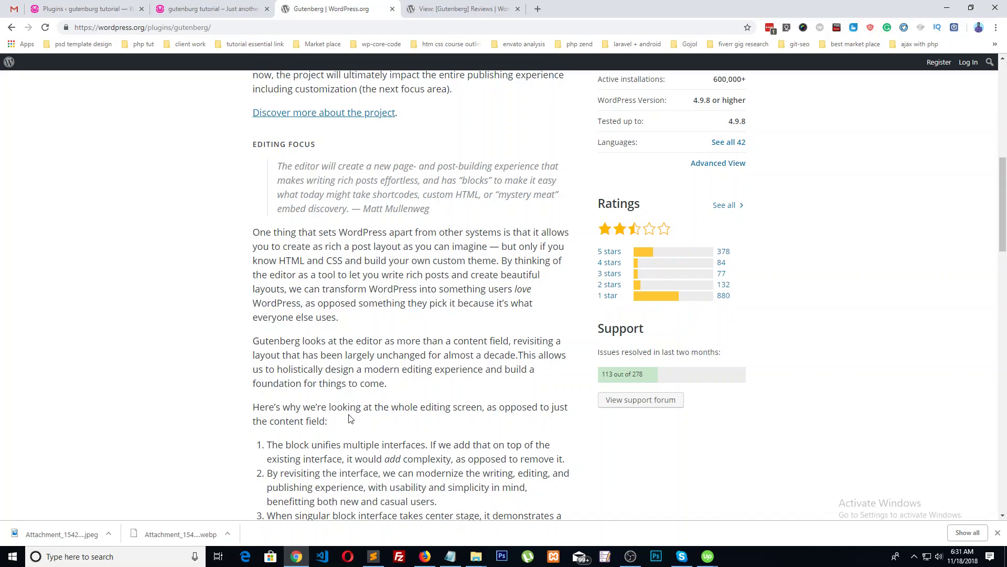
scroll(350, 418, "up", 4)
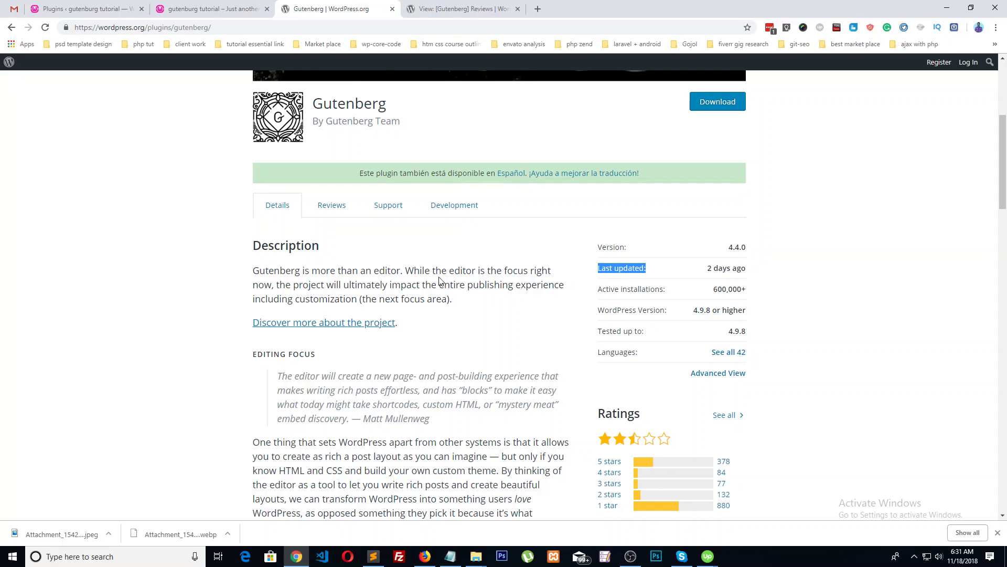
scroll(491, 270, "up", 3)
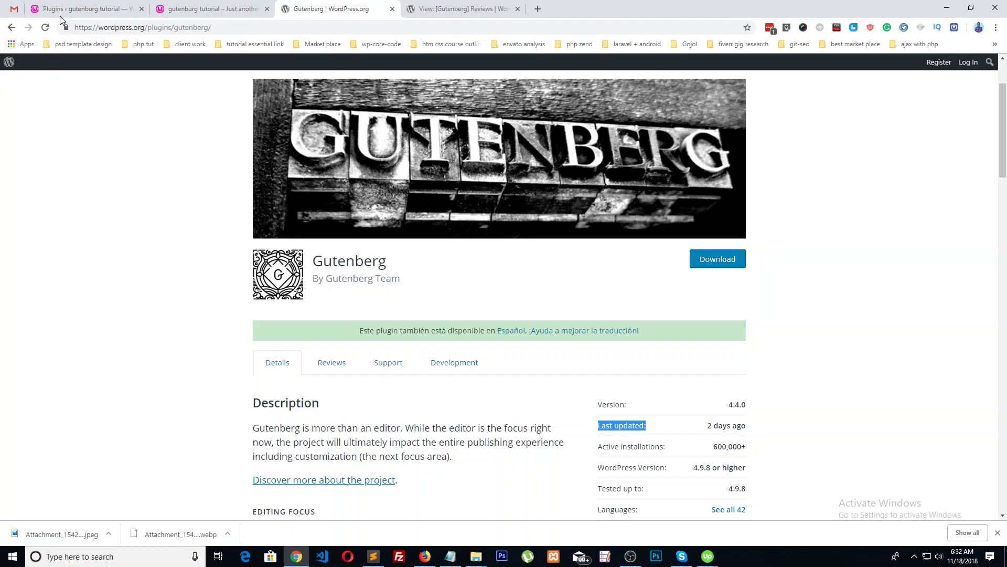
- Deactivate the Classic Editor plugin from the installed plugins list, using a separate browser tab
left_click(102, 12)
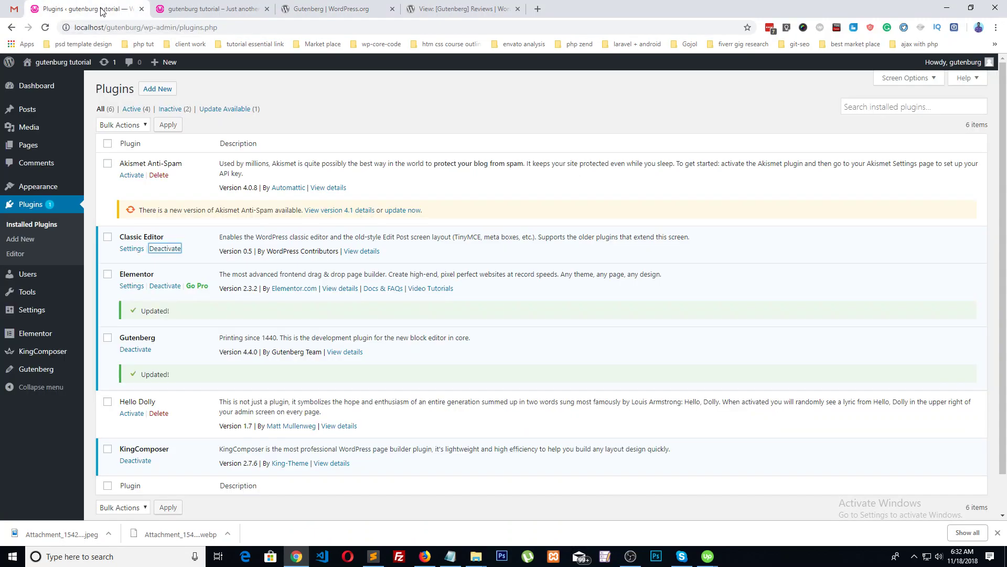
right_click(153, 251)
left_click(188, 262)
left_click(199, 6)
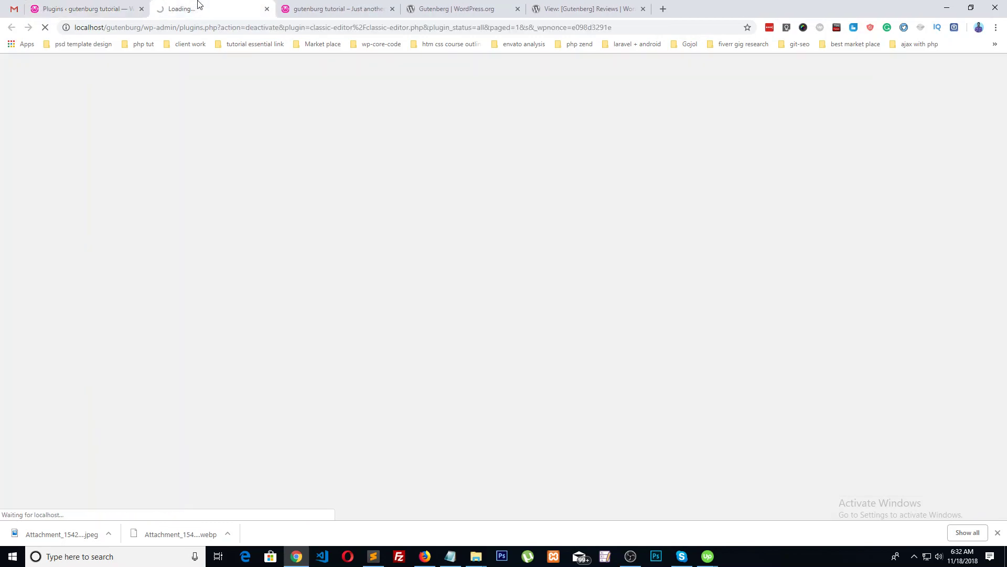
- Deactivate the KingComposer and Elementor plugins, each in its own browser tab
left_click(102, 8)
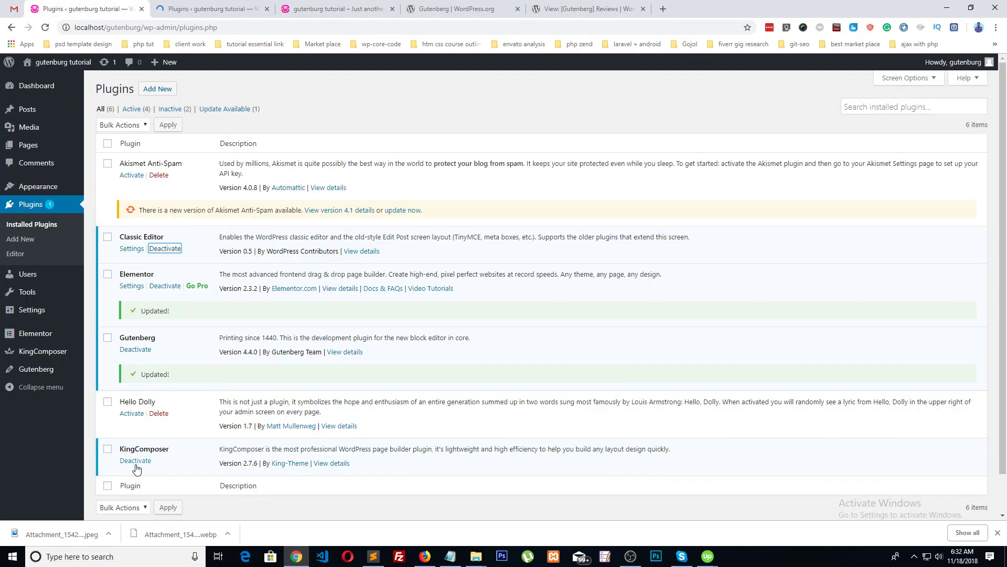
right_click(139, 461)
left_click(181, 345)
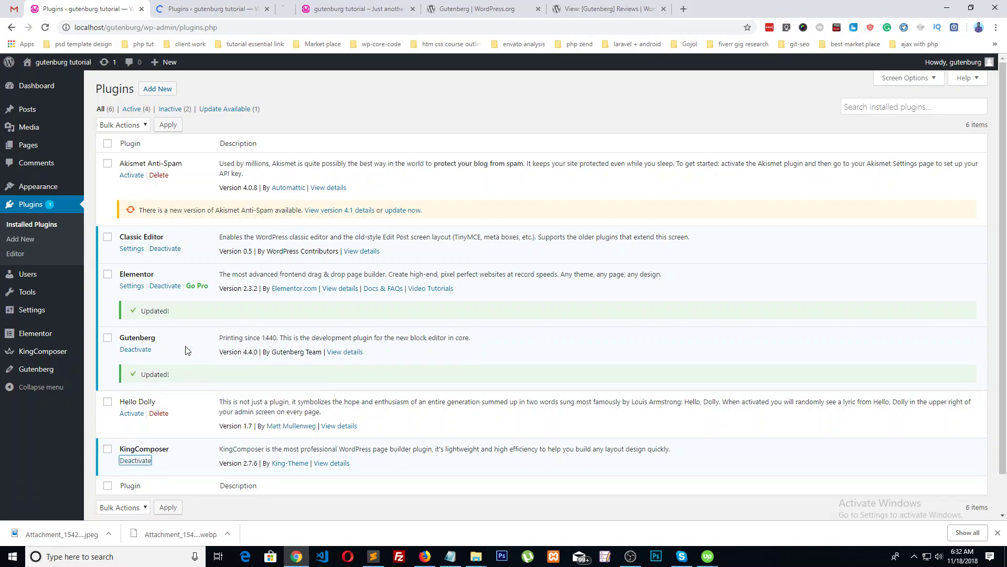
right_click(161, 288)
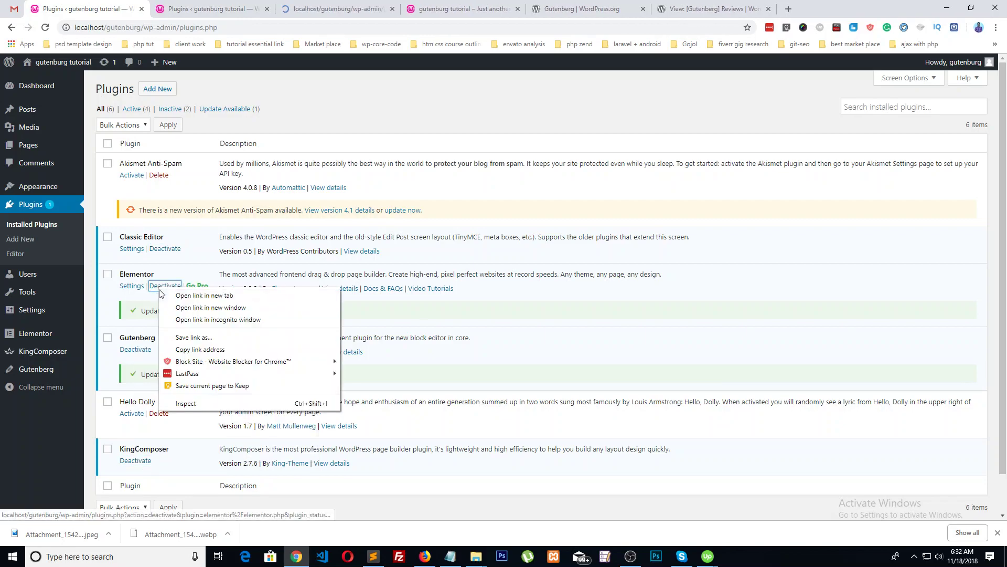
left_click(199, 299)
left_click(286, 8)
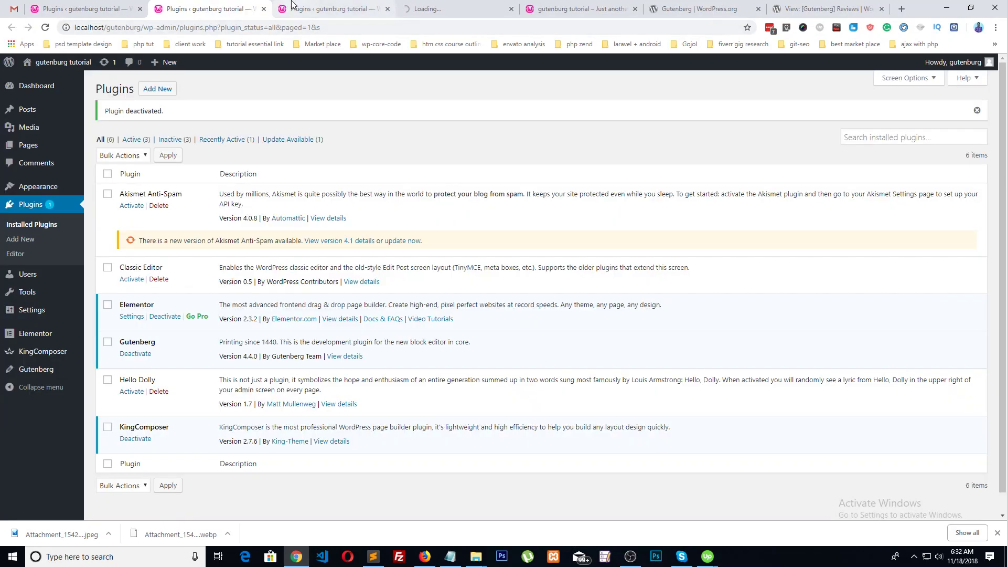
- Close the extra plugin tabs and reload the original installed plugins list
middle_click(258, 9)
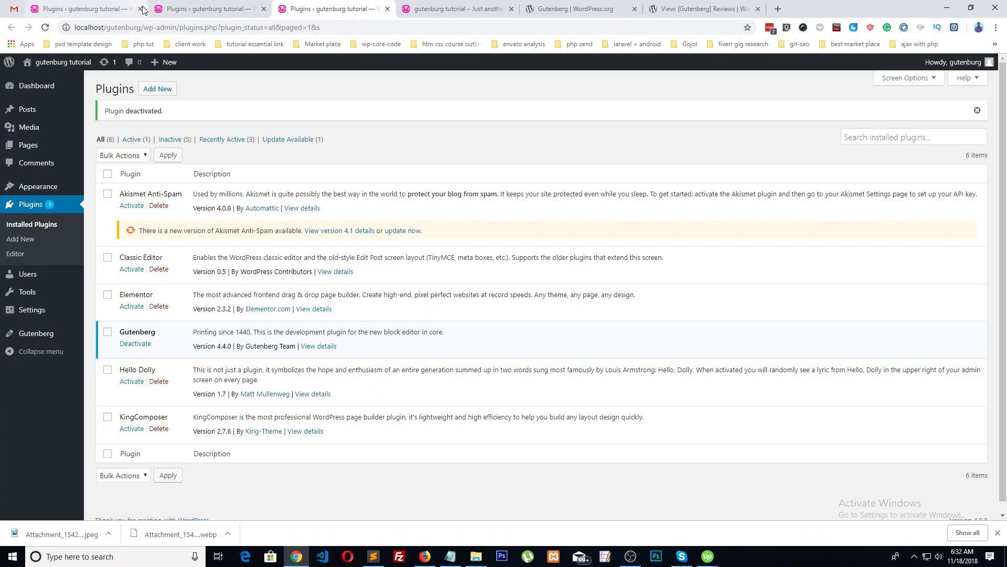
left_click(264, 9)
left_click(264, 9)
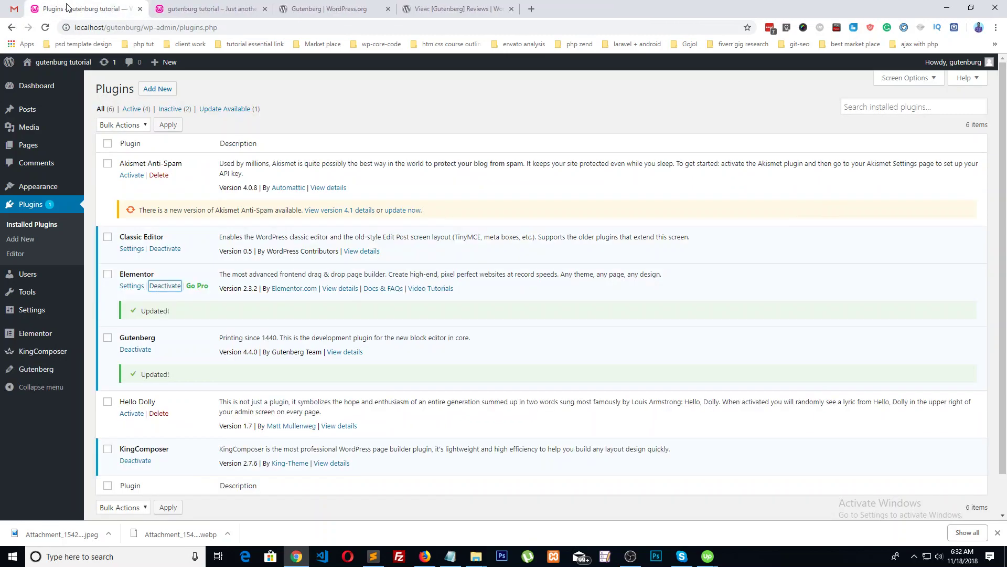
left_click(45, 28)
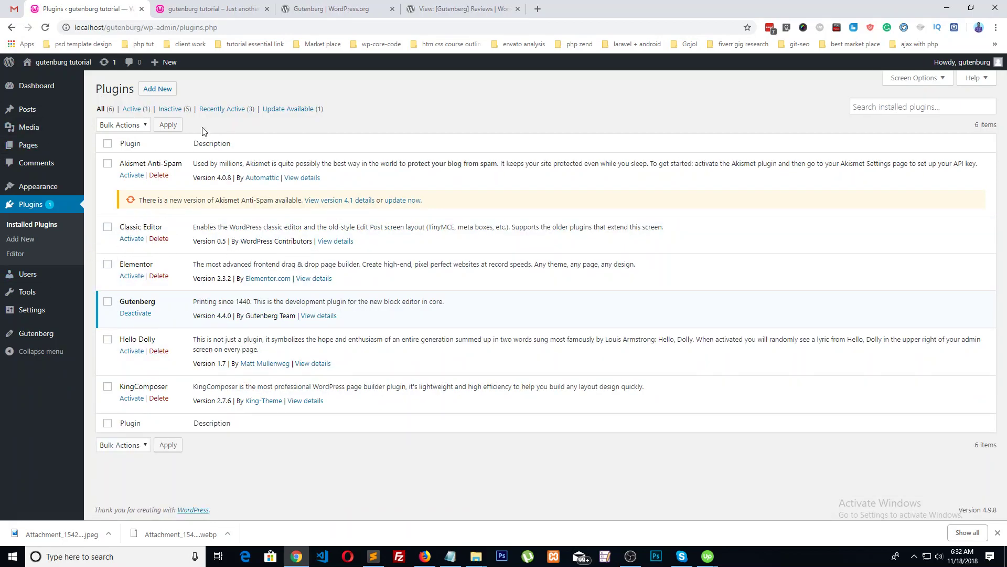
- Check the gutenburg tutorial site's front page and return to the installed plugins list
mouse_move(41, 149)
left_click(210, 9)
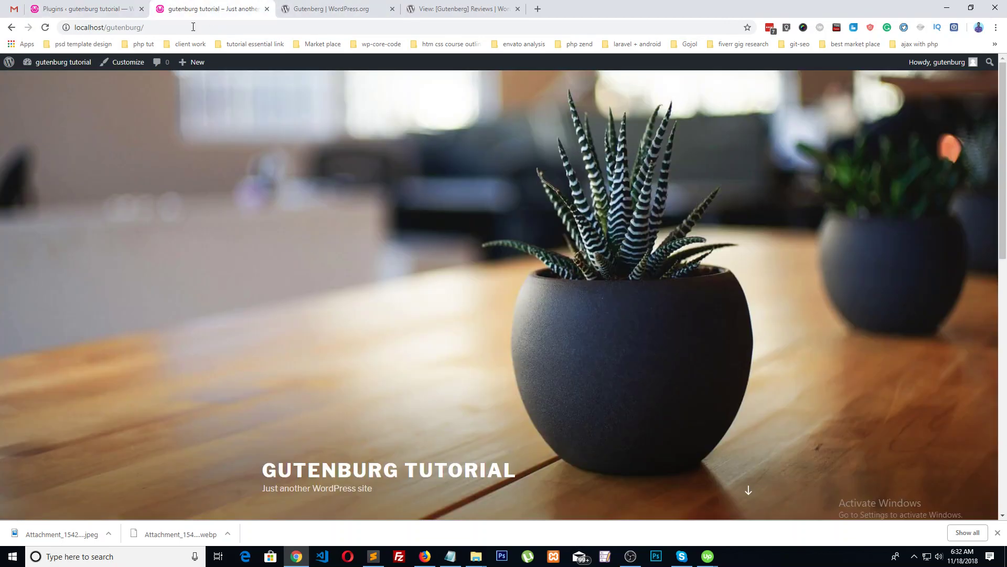
left_click(66, 5)
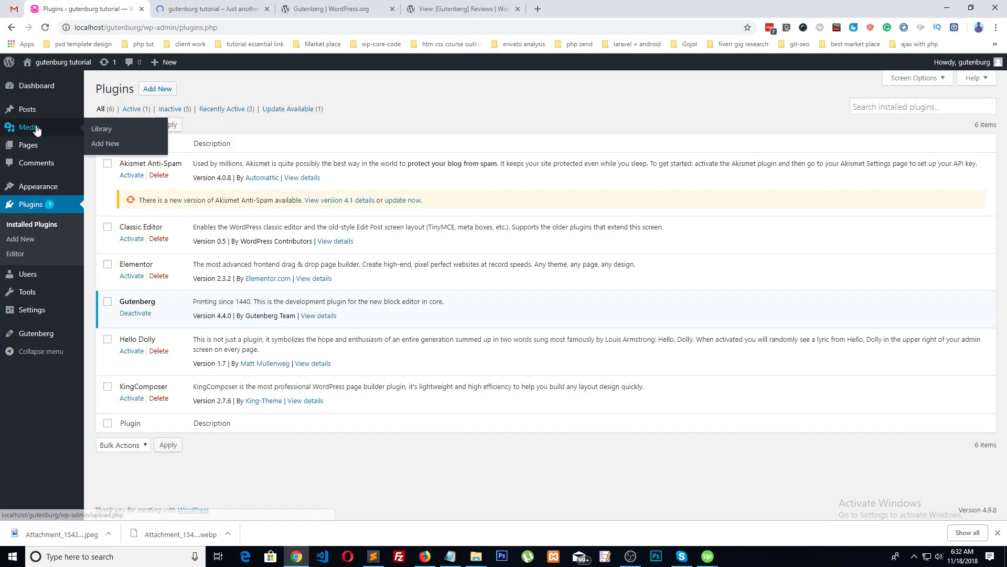
- Open the Gutenberg editor for a new page in a separate browser tab
mouse_move(46, 150)
right_click(113, 161)
left_click(139, 167)
left_click(192, 11)
left_click(84, 9)
left_click(203, 9)
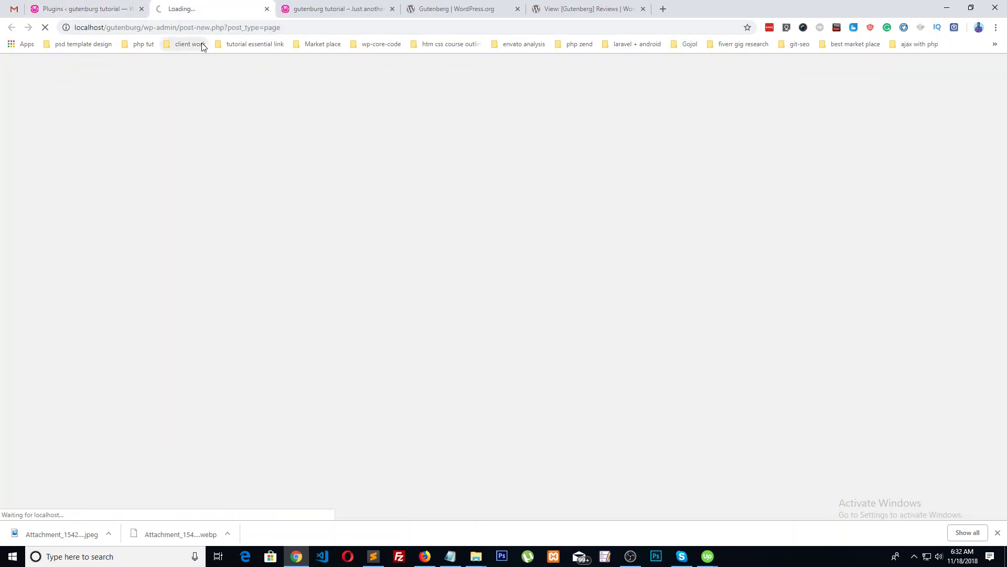
left_click(107, 9)
left_click(199, 9)
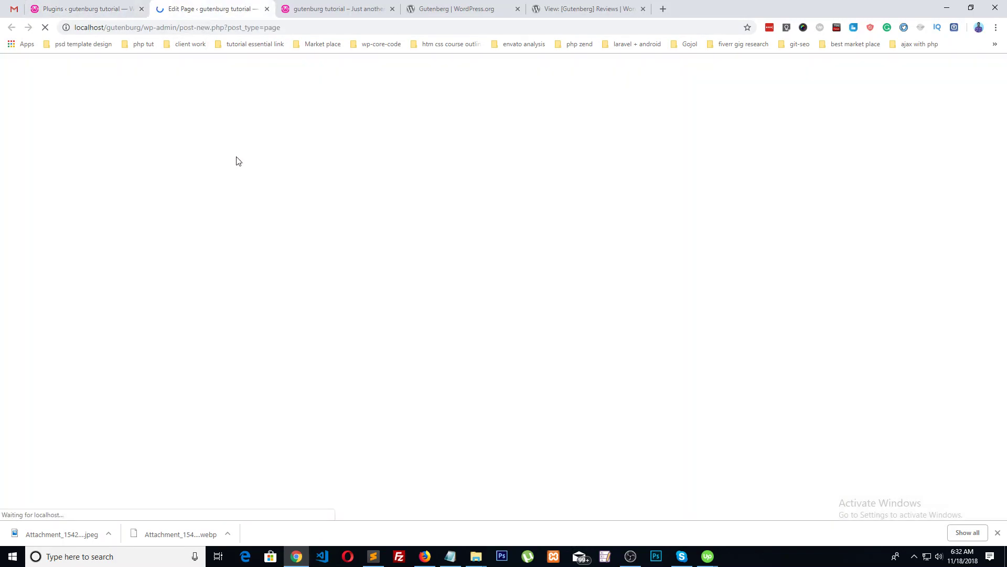
left_click(99, 9)
left_click(198, 10)
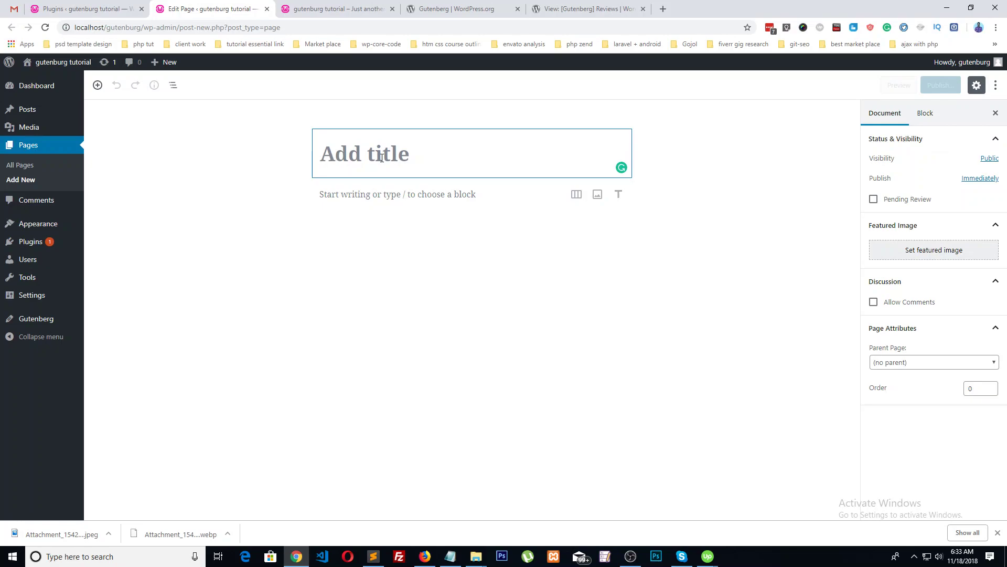
- Title the new page "Gutenberg sample page"
type("G")
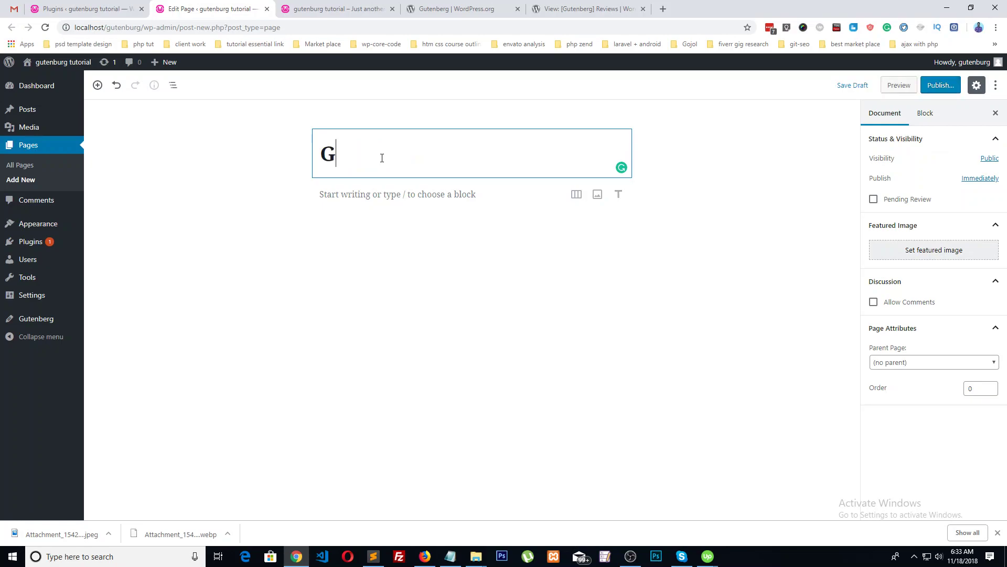
type("utenbe")
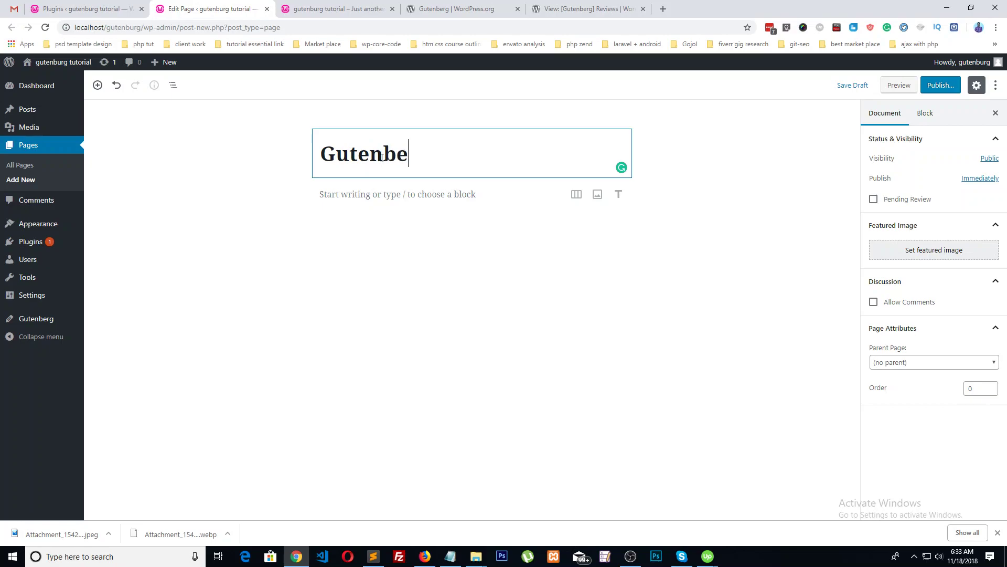
type("rg sample page")
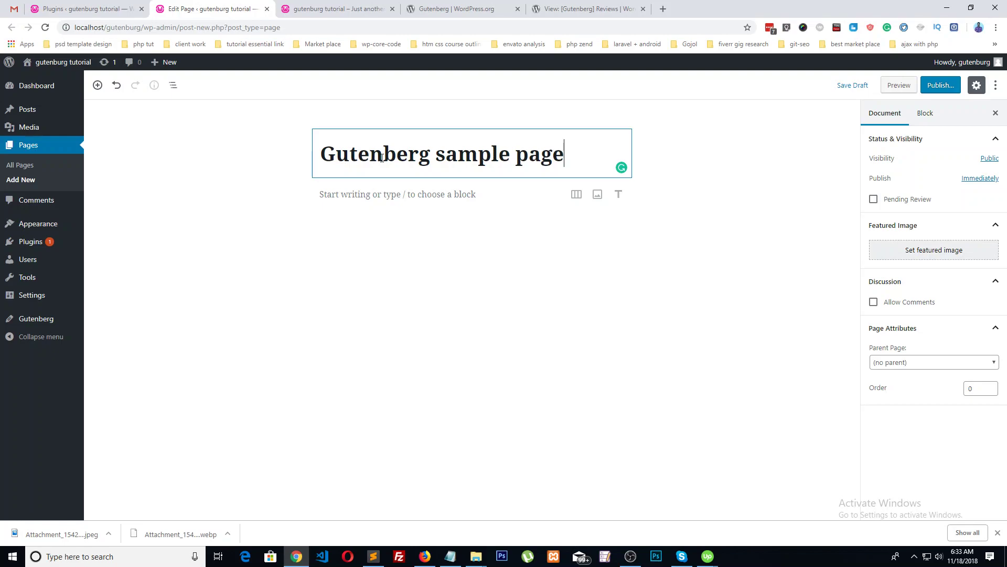
- Add an image block below the title and fill it with Project-Album-Thumbnail.png from the Media Library
left_click(431, 211)
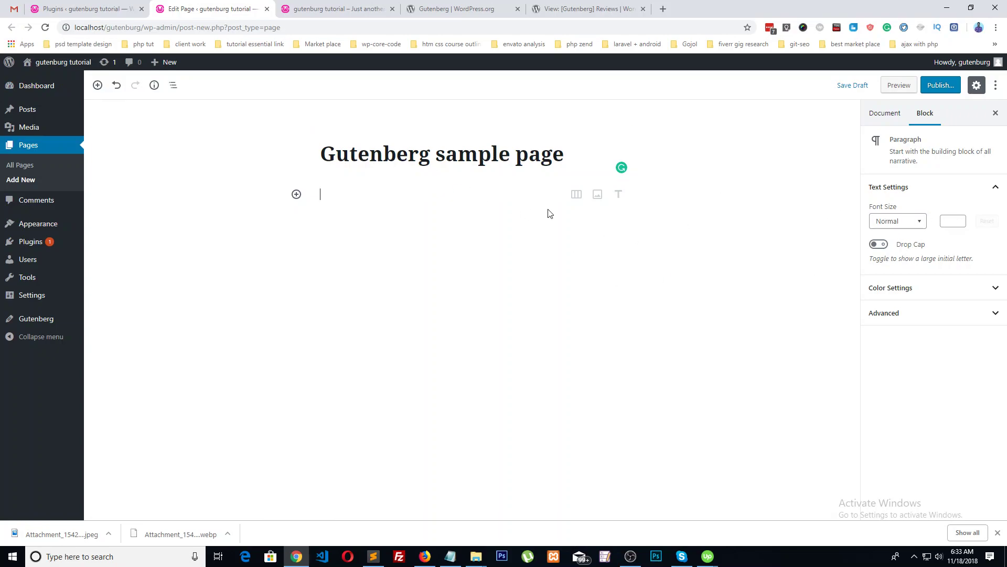
left_click(598, 195)
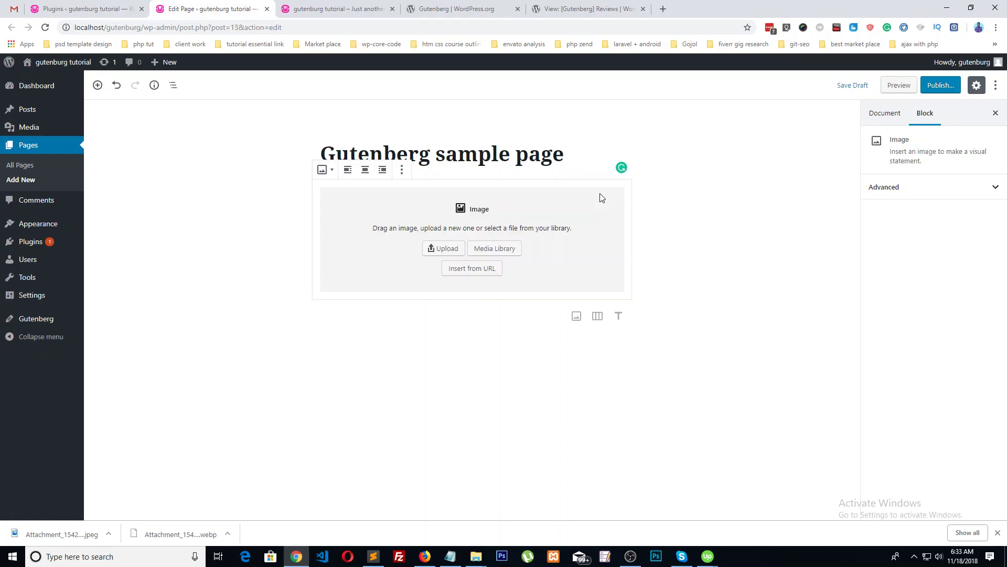
left_click(501, 248)
left_click(103, 104)
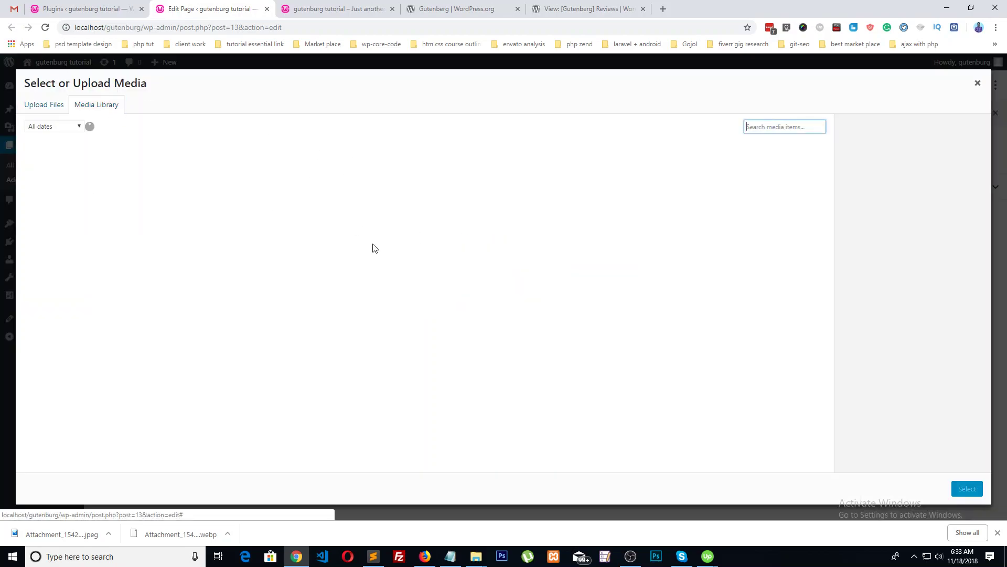
left_click(68, 172)
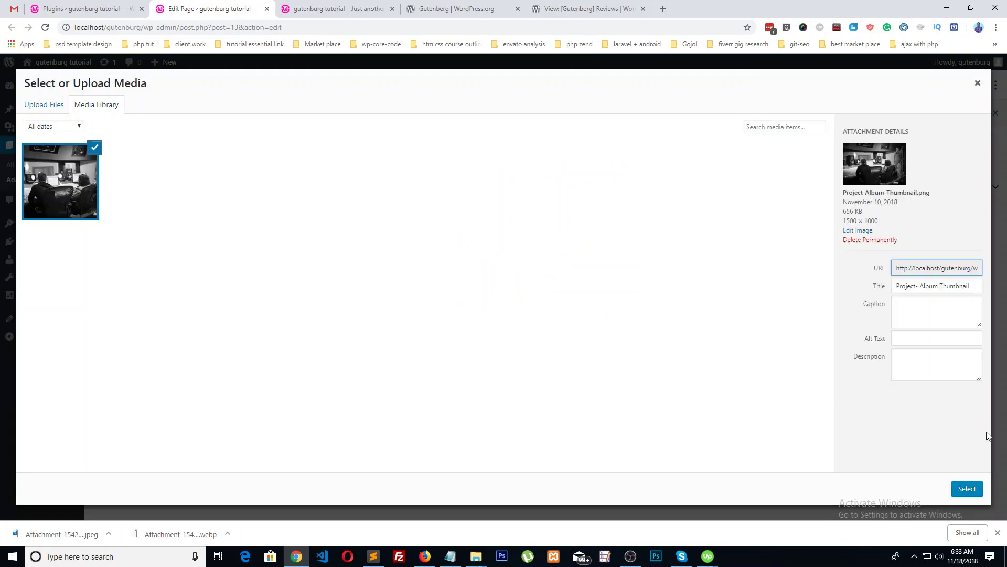
left_click(967, 489)
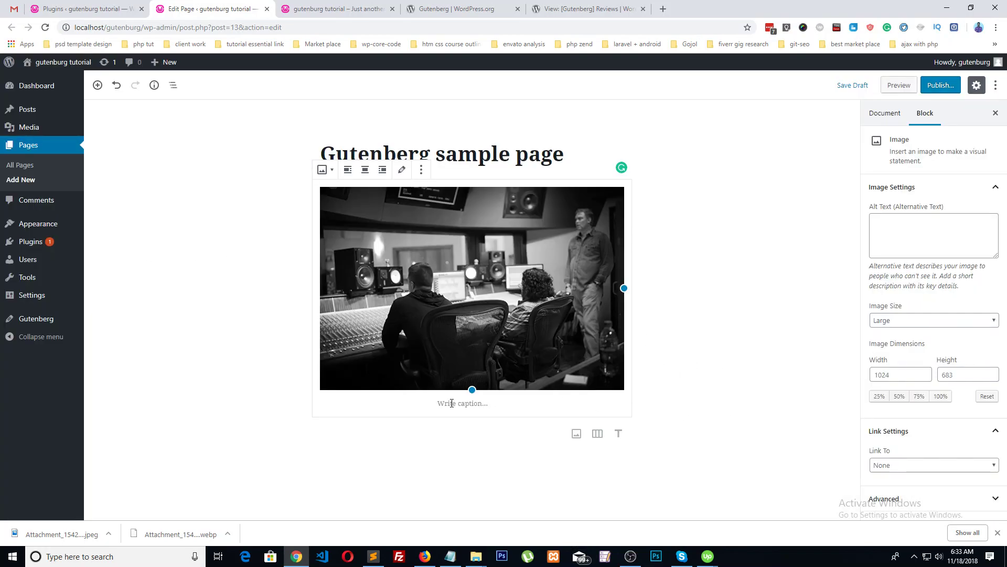
- Caption the image "hell world" and deselect the block
left_click(452, 403)
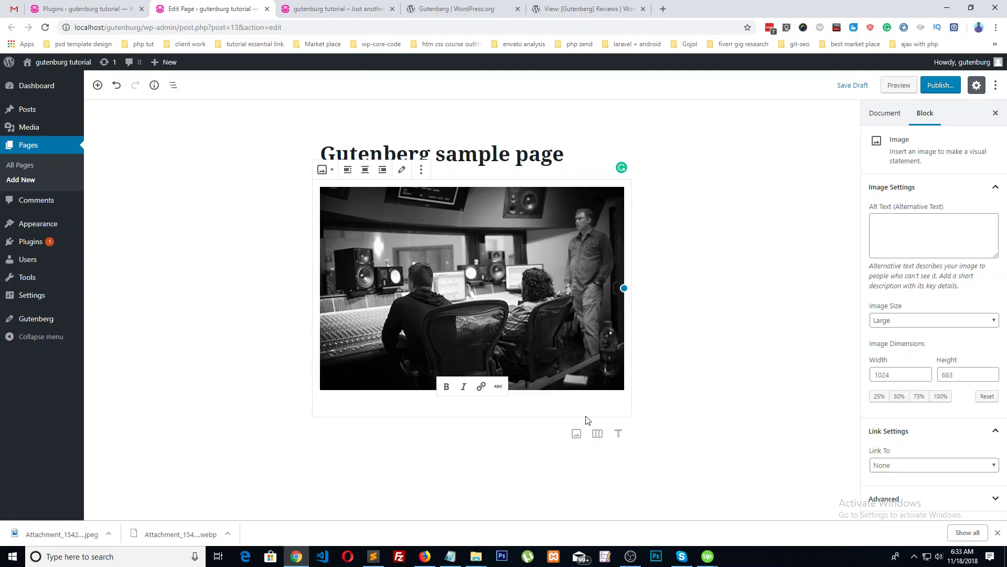
type("hell w")
type("ork")
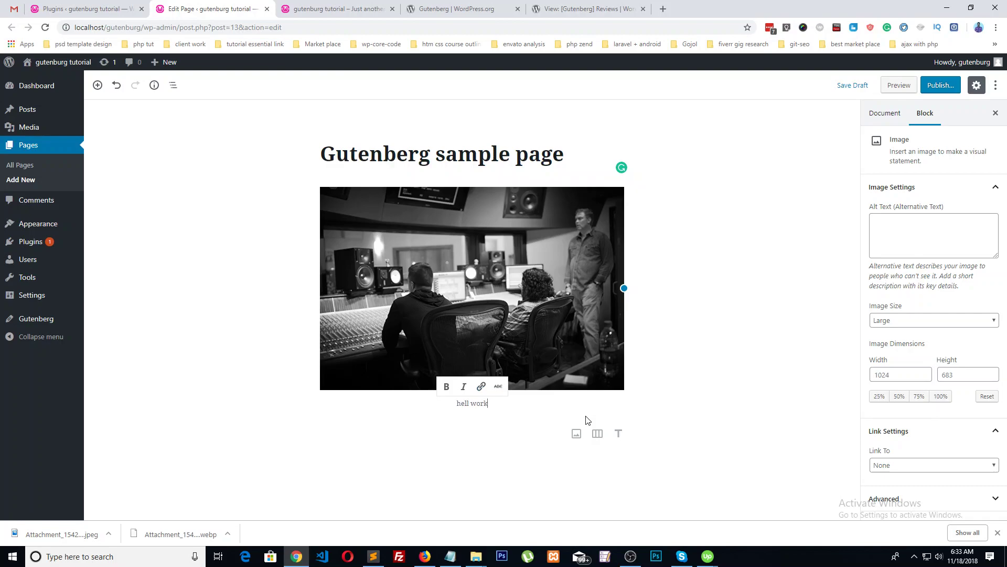
type("rld")
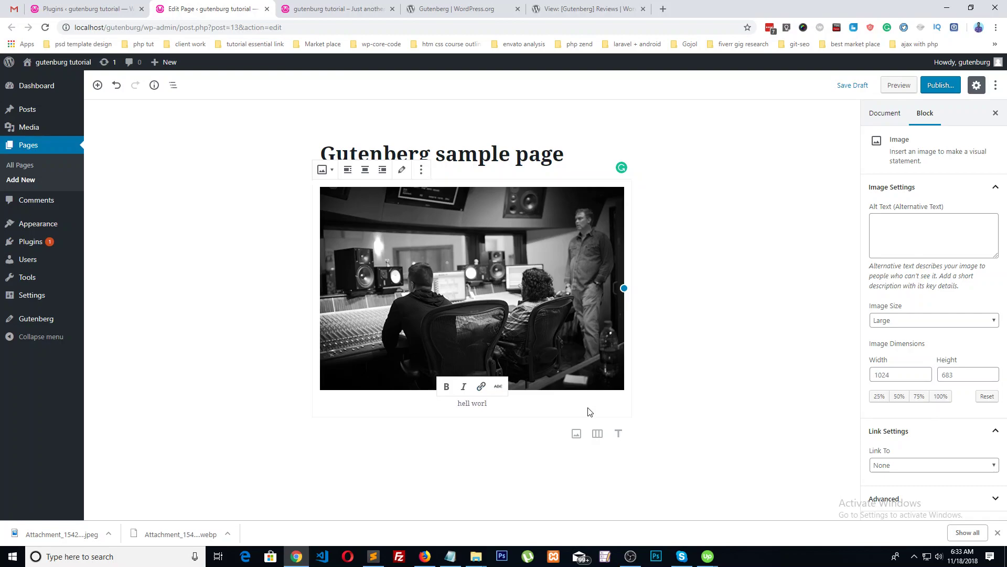
left_click(726, 415)
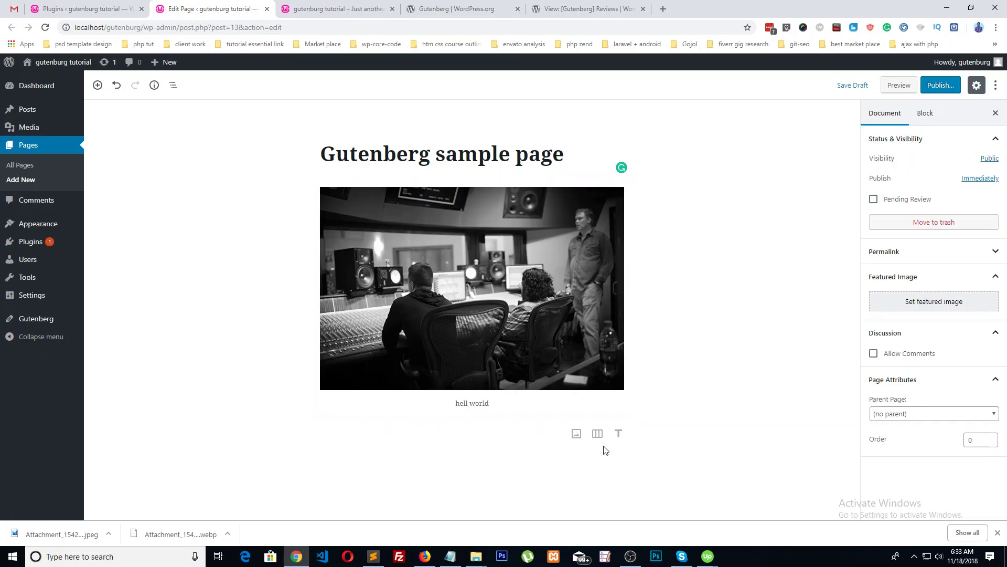
- Add a heading block below the image with the text "This is test heading"
left_click(624, 435)
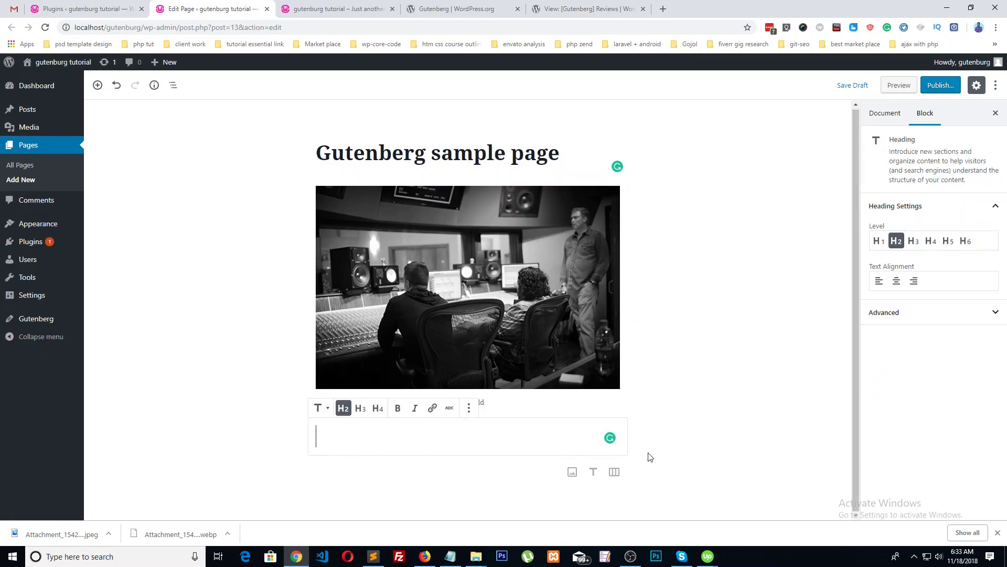
type("This is test heading")
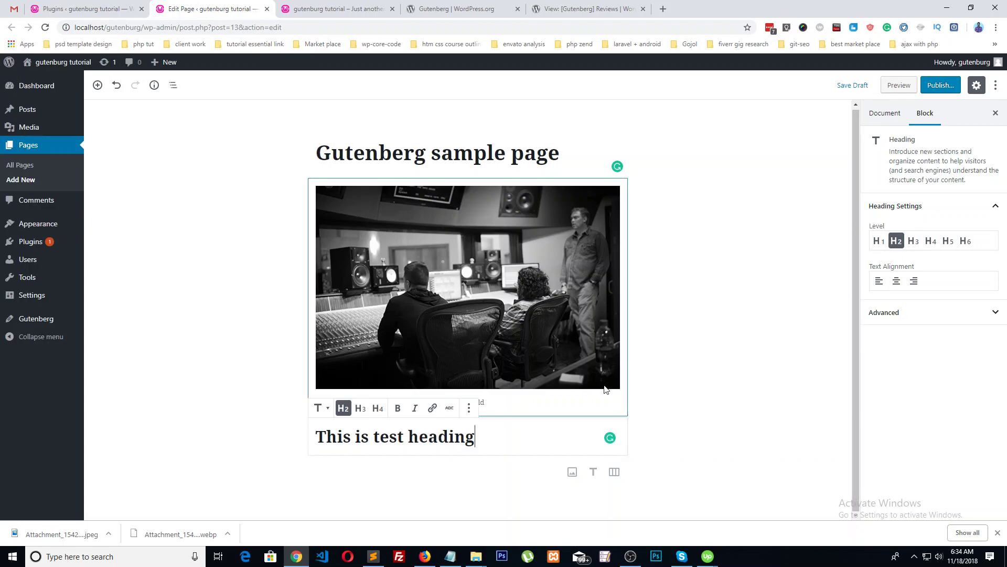
left_click(761, 318)
- Try several levels on the test heading, settle on H1 and center its text
left_click(474, 437)
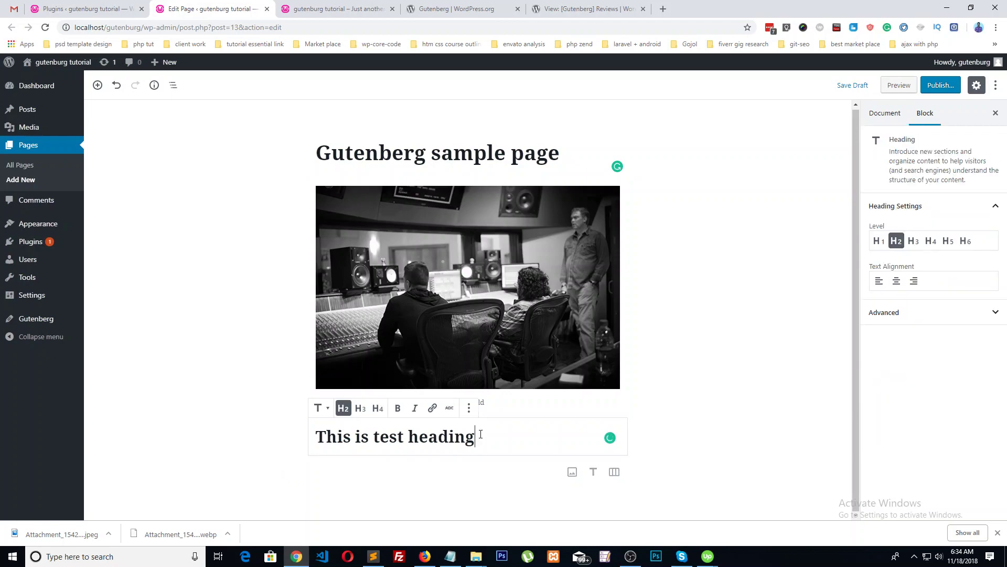
left_click_drag(516, 431, 256, 441)
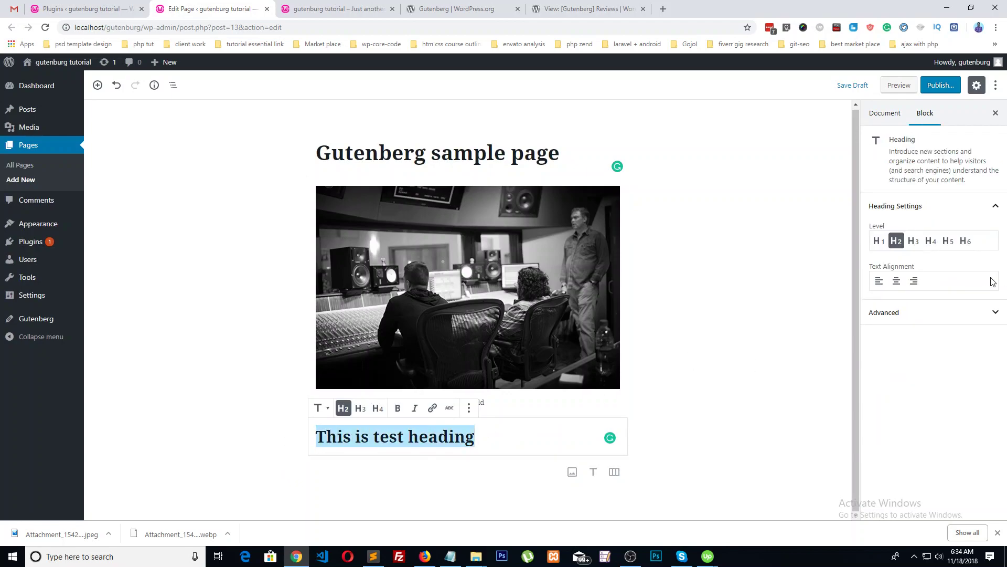
left_click(913, 240)
left_click(948, 241)
left_click(965, 241)
left_click(879, 241)
left_click(897, 281)
- Expand the heading's advanced settings and check the HTML Anchor and Additional CSS Class fields
left_click(930, 313)
left_click(899, 349)
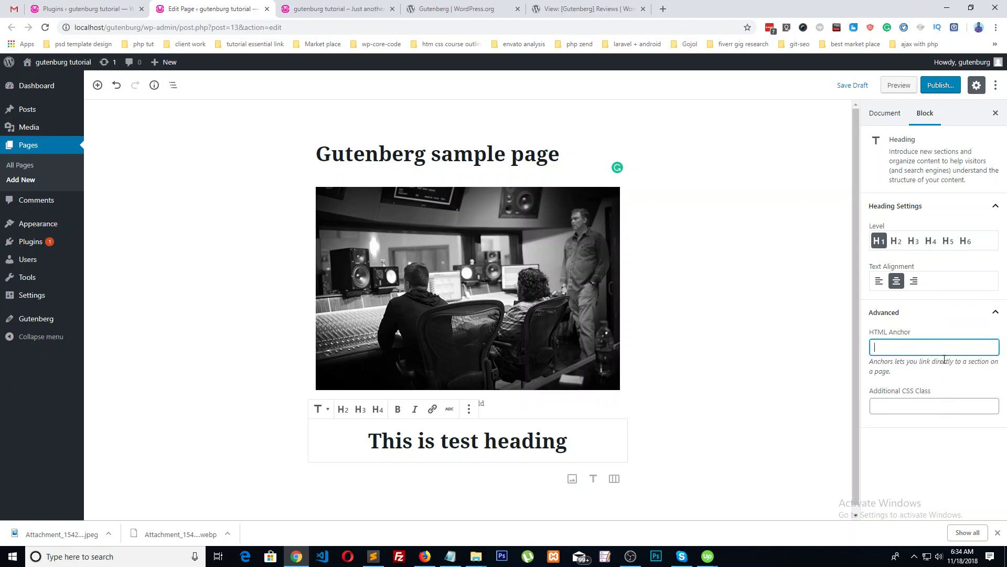
left_click(893, 403)
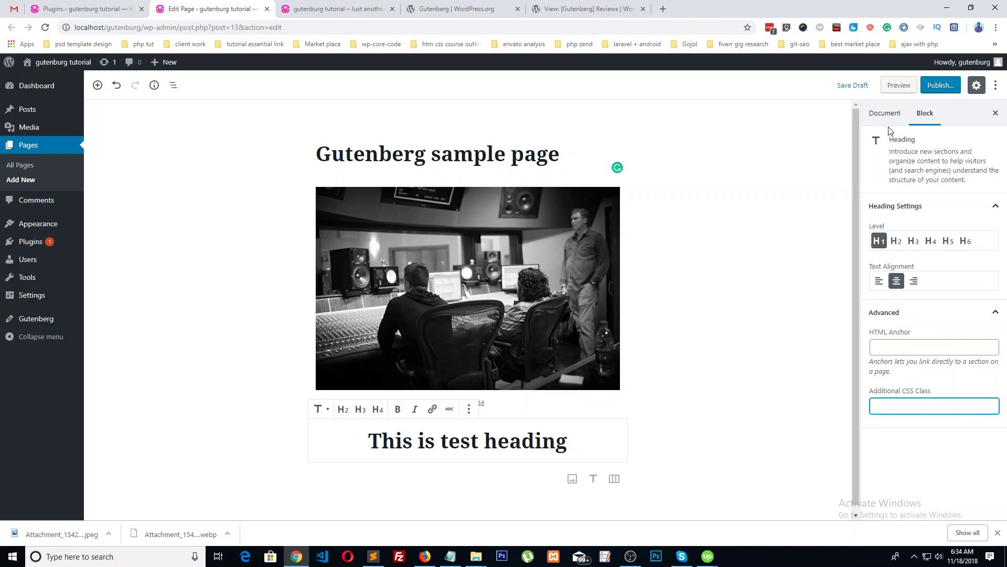
- Check the page's document settings for allowing comments and choosing a parent page
left_click(882, 112)
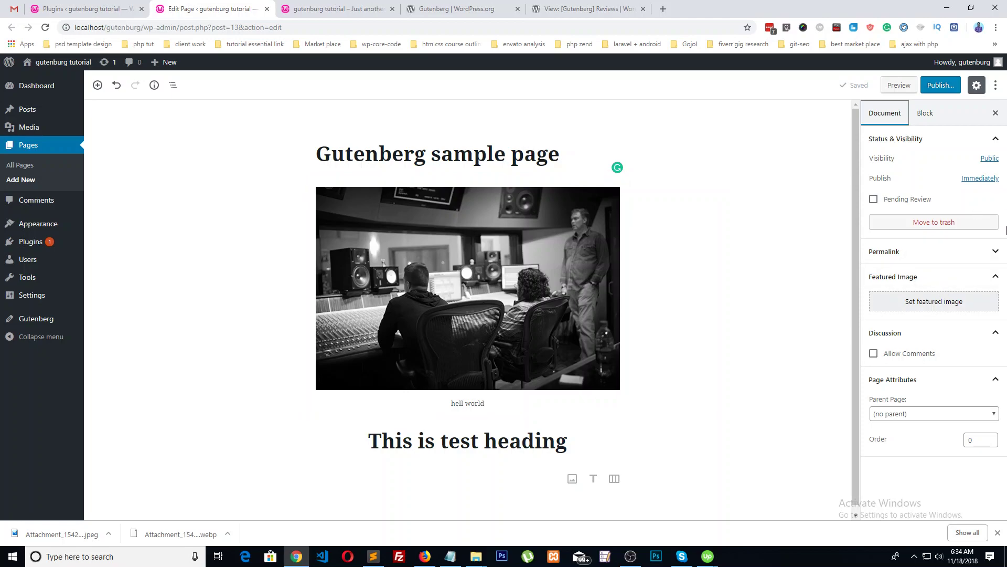
left_click(874, 354)
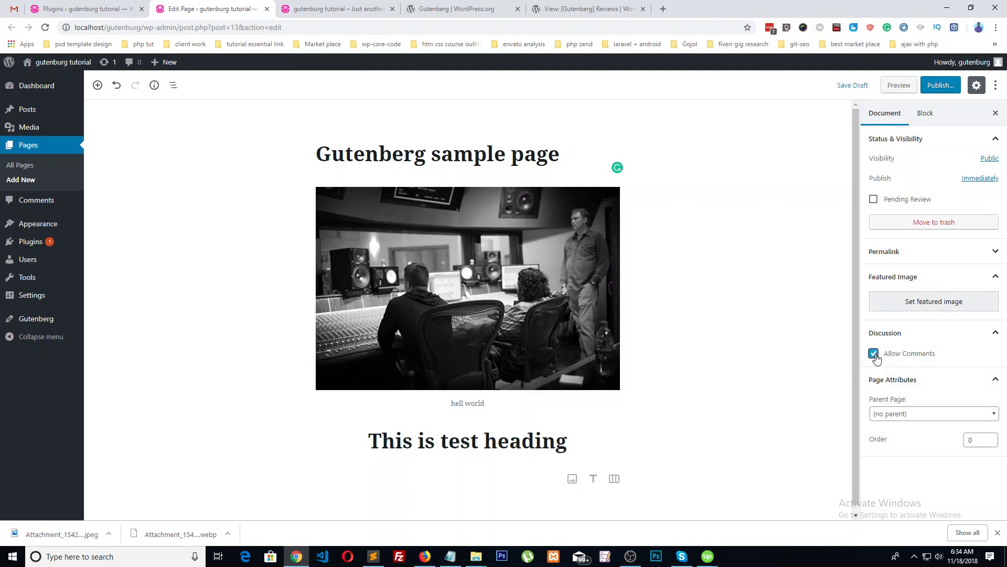
left_click(914, 416)
left_click(914, 415)
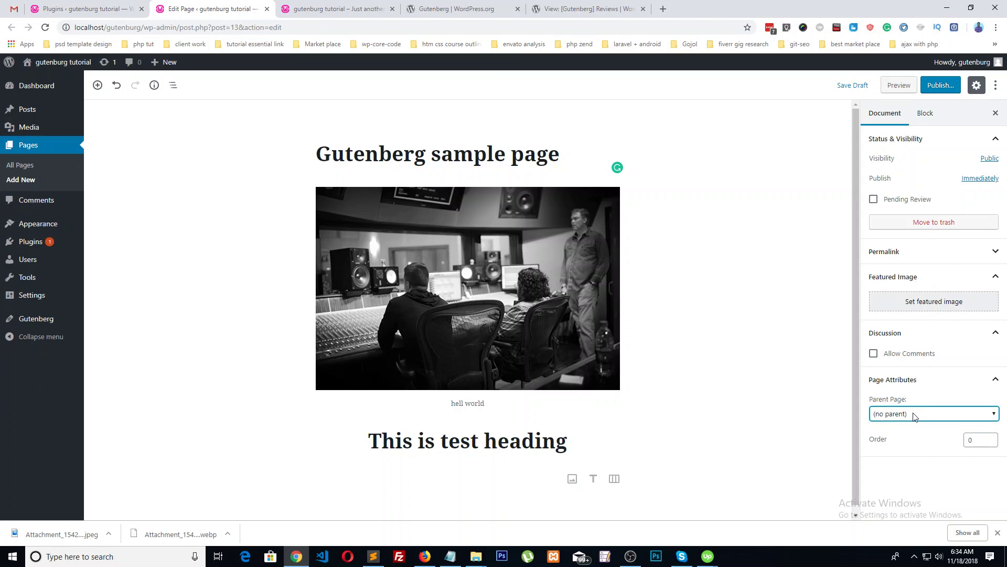
- Set the recording studio photo from the Media Library as the page's featured image
left_click(923, 303)
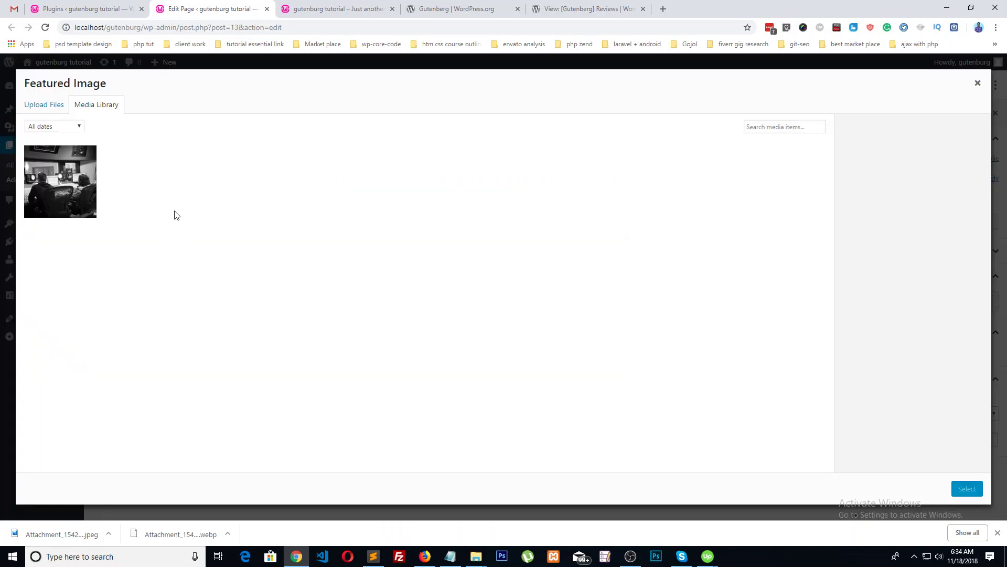
left_click(59, 206)
left_click(976, 492)
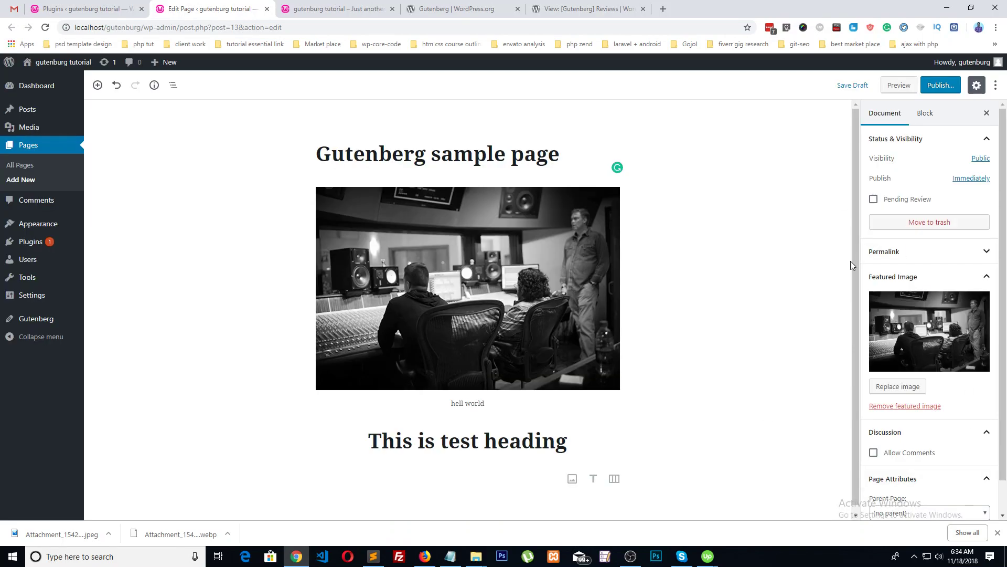
- Check the page's publish date options and the block settings with no block selected
left_click(972, 179)
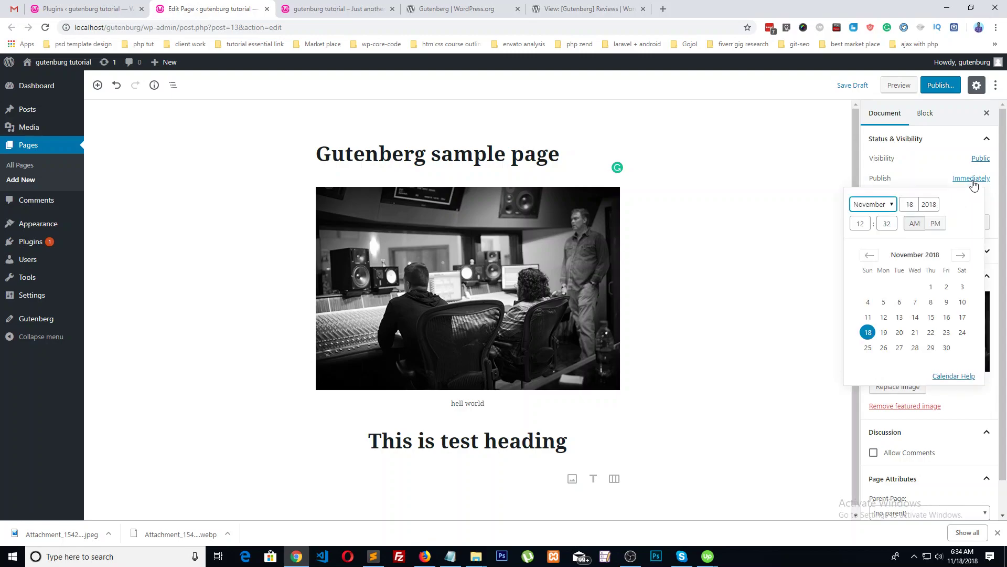
left_click(919, 160)
left_click(925, 114)
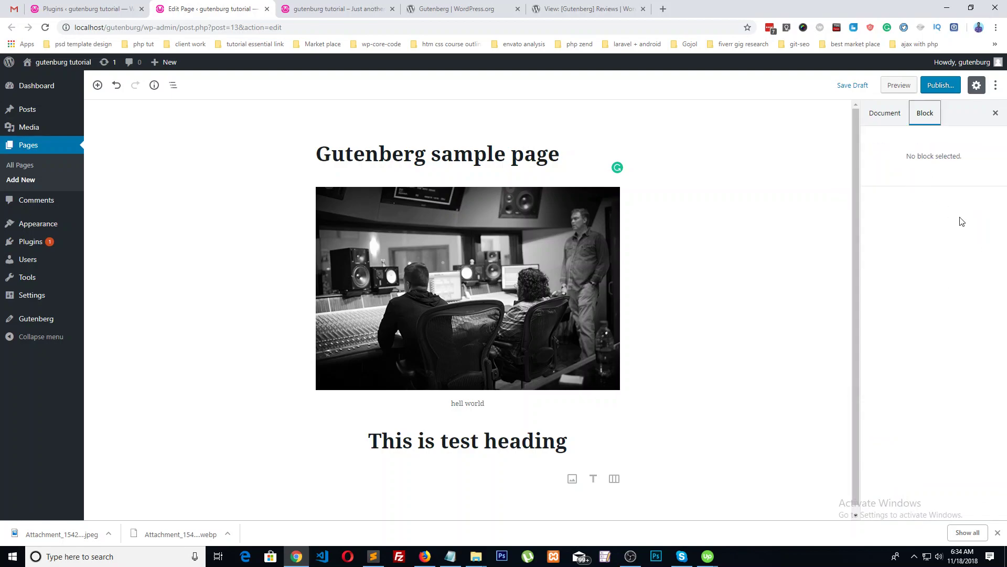
- Publish the Gutenberg sample page
left_click(941, 89)
left_click(943, 85)
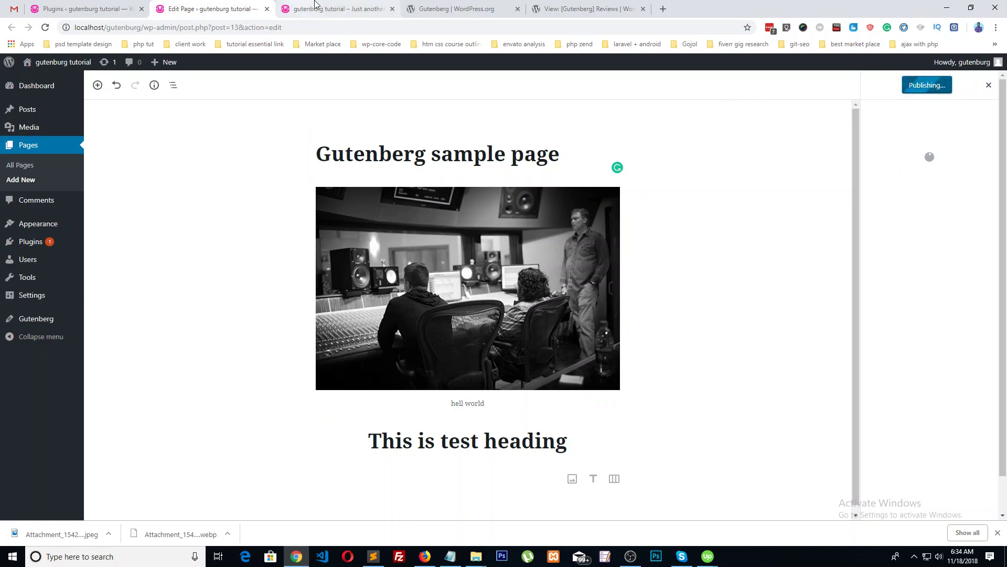
mouse_move(168, 62)
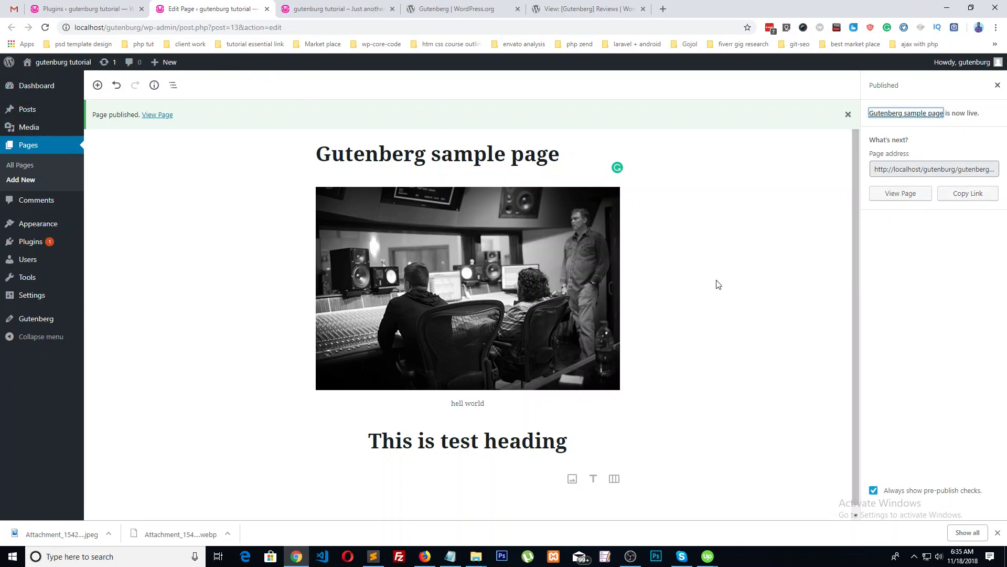
- View the published page on the site, examine its featured image and content, and return to its editor
left_click(912, 198)
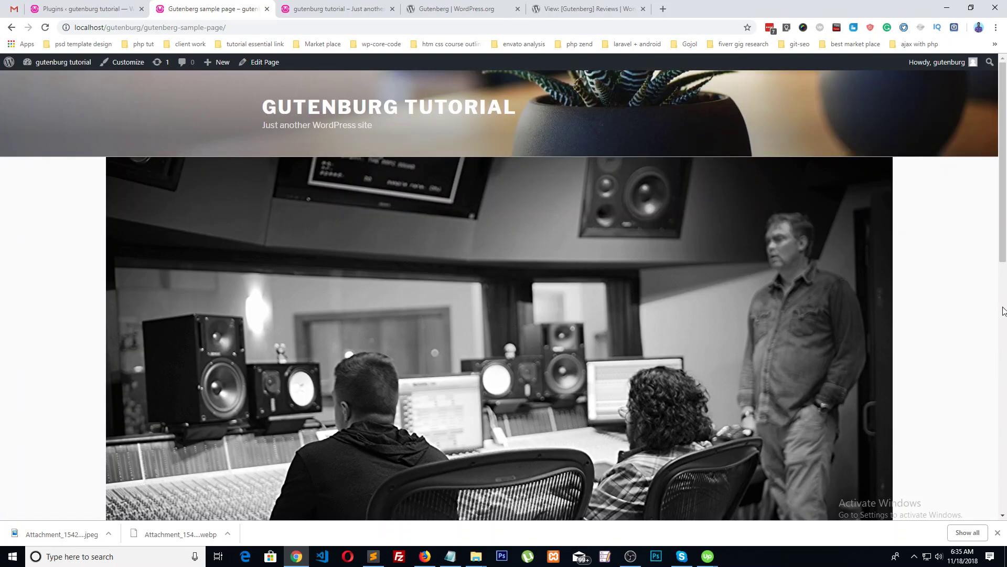
scroll(836, 328, "down", 5)
scroll(837, 333, "down", 2)
scroll(839, 320, "up", 10)
scroll(836, 327, "down", 10)
scroll(688, 292, "up", 5)
scroll(379, 222, "down", 5)
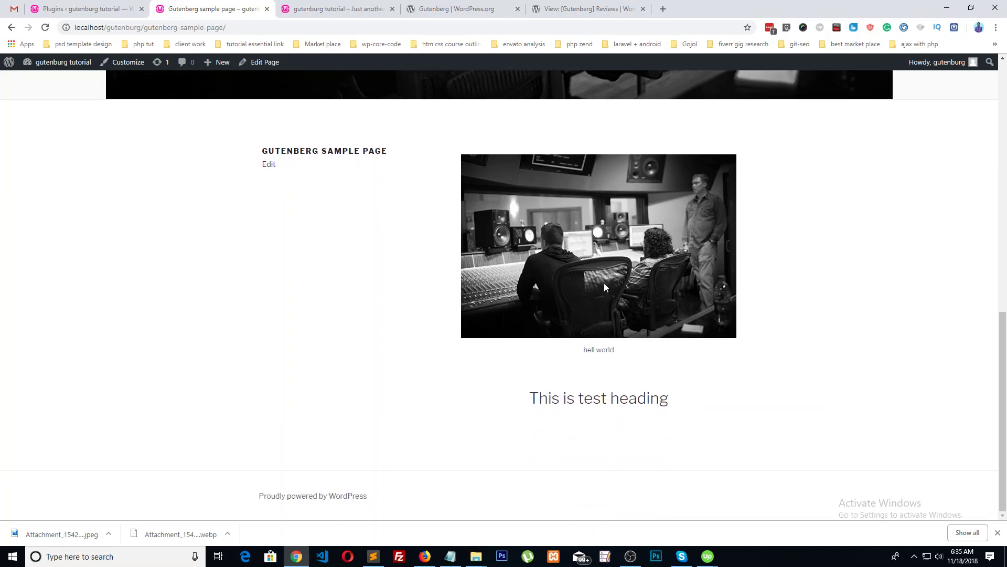
left_click(11, 28)
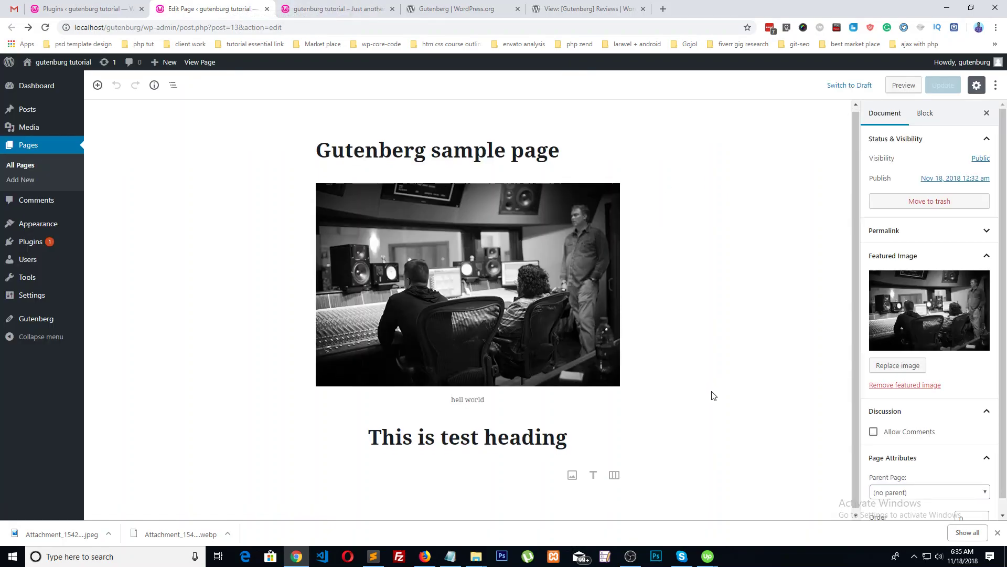
- Add a Columns block below the test heading
scroll(901, 441, "down", 1)
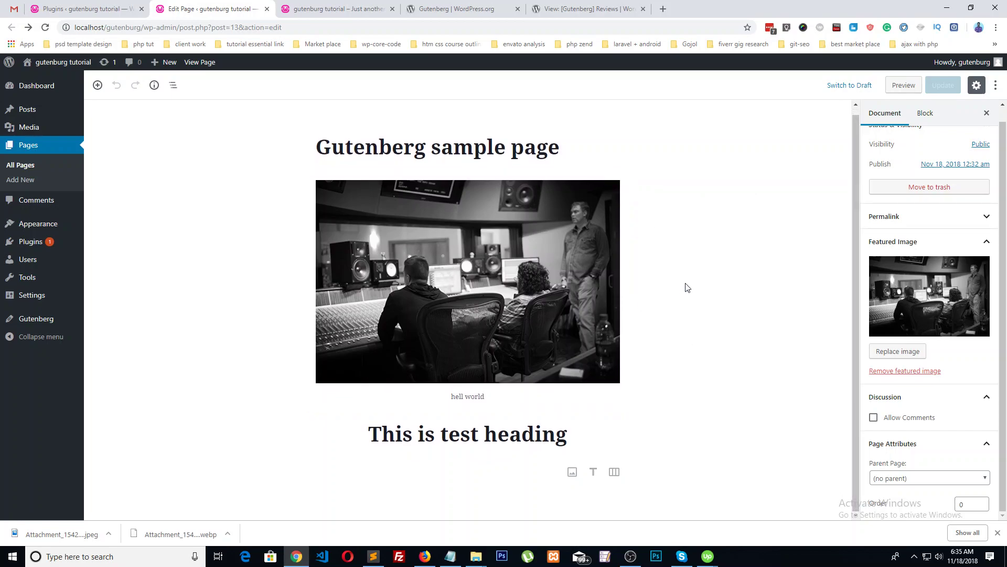
scroll(736, 261, "up", 1)
scroll(567, 289, "down", 1)
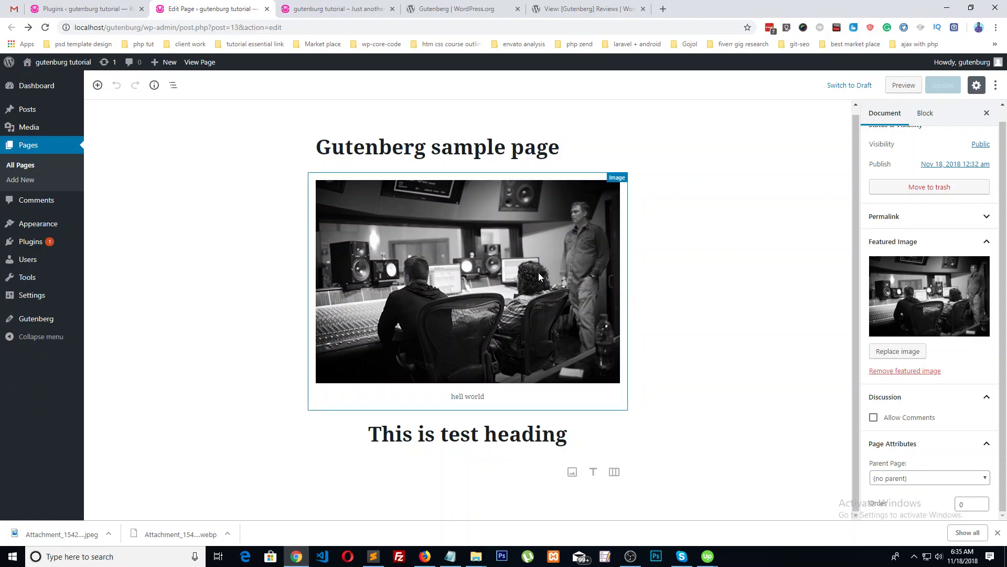
left_click(614, 479)
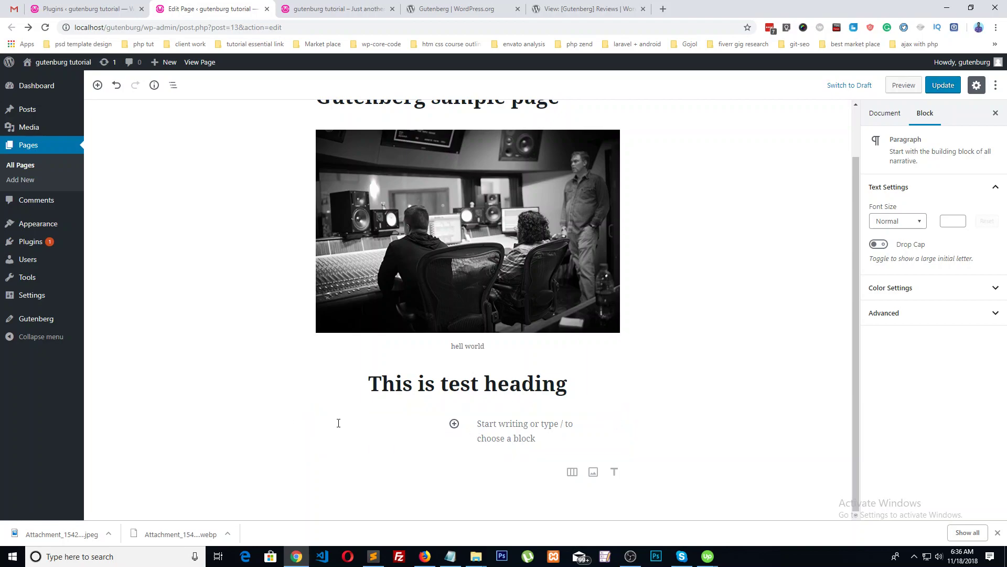
- Browse the block library's categories and examine the embed blocks it offers
left_click(98, 85)
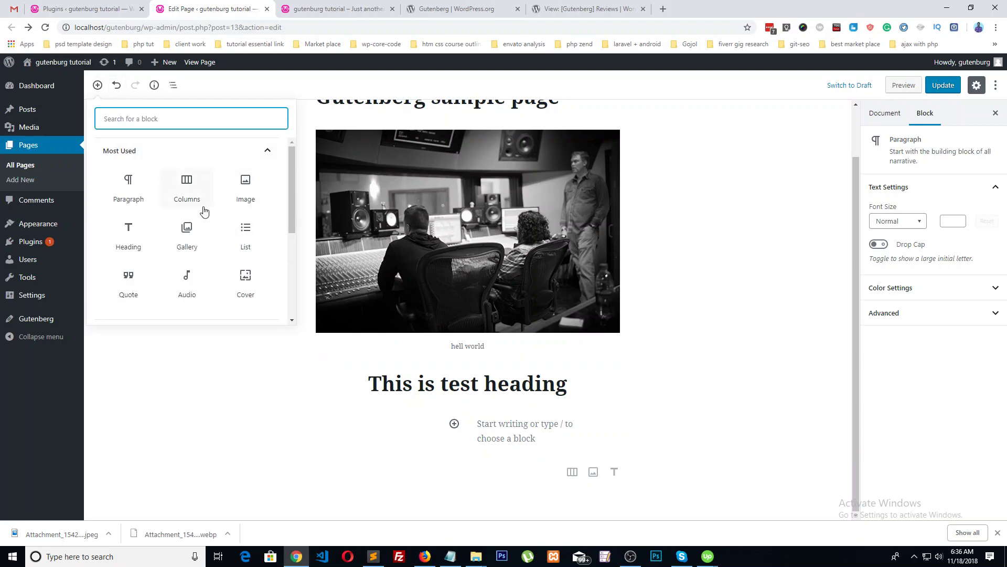
scroll(210, 217, "down", 3)
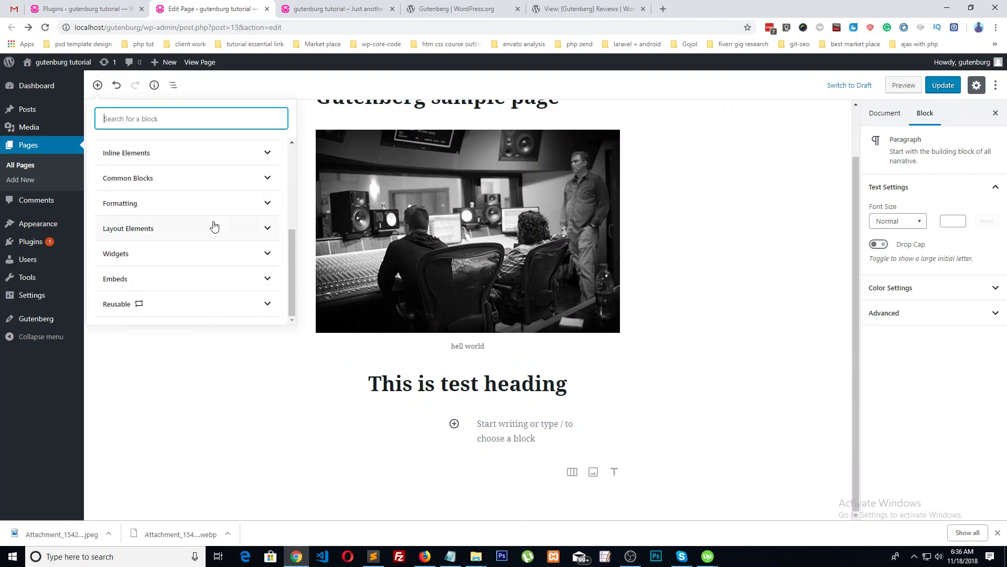
scroll(214, 225, "up", 4)
scroll(194, 232, "down", 3)
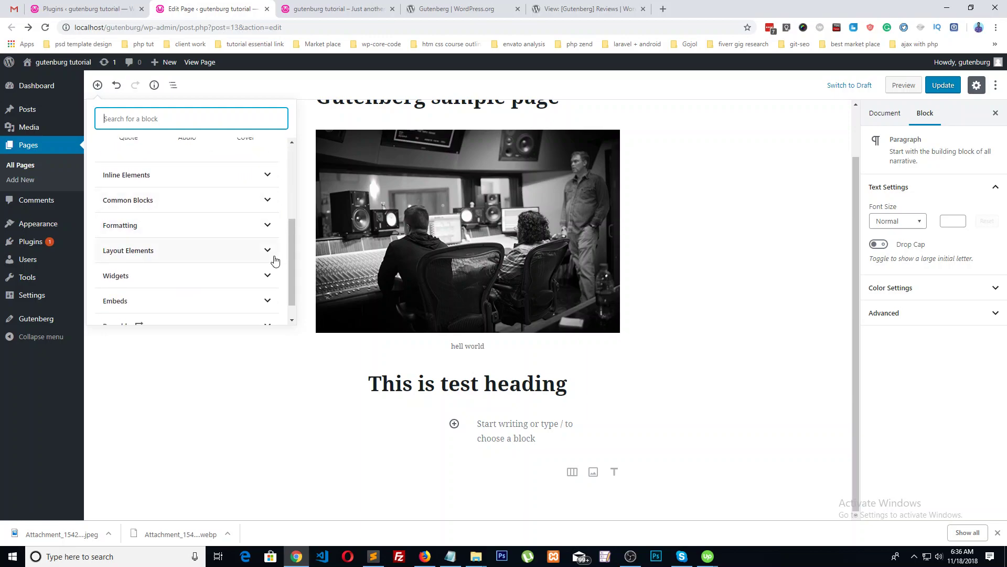
scroll(275, 261, "down", 1)
left_click(236, 279)
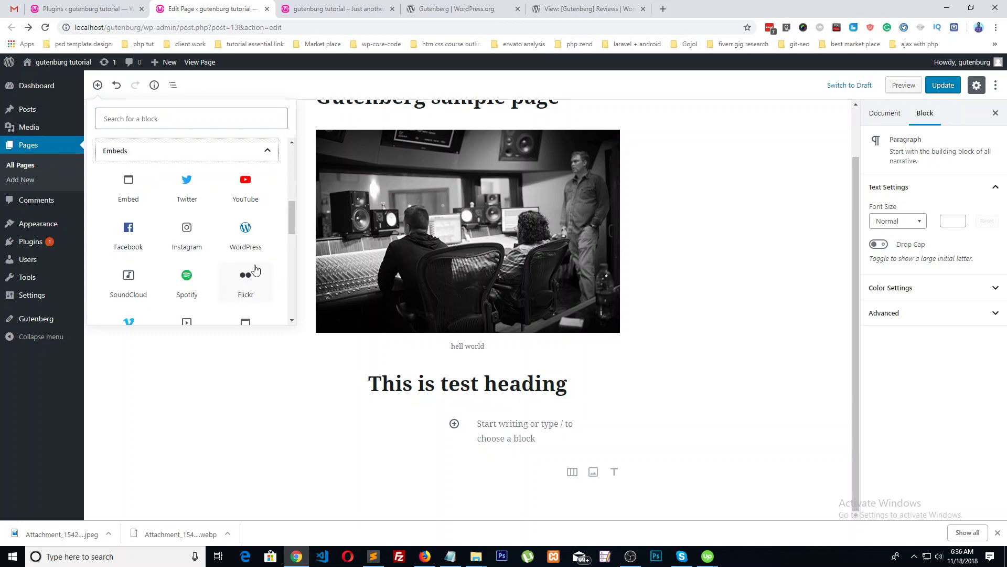
scroll(259, 255, "down", 2)
scroll(259, 255, "down", 1)
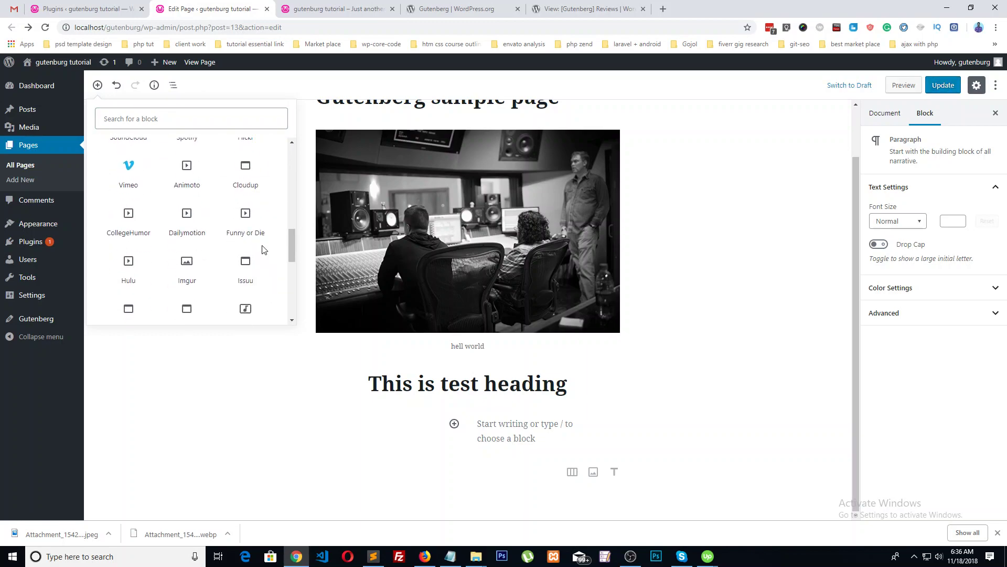
scroll(264, 249, "down", 3)
scroll(265, 248, "down", 1)
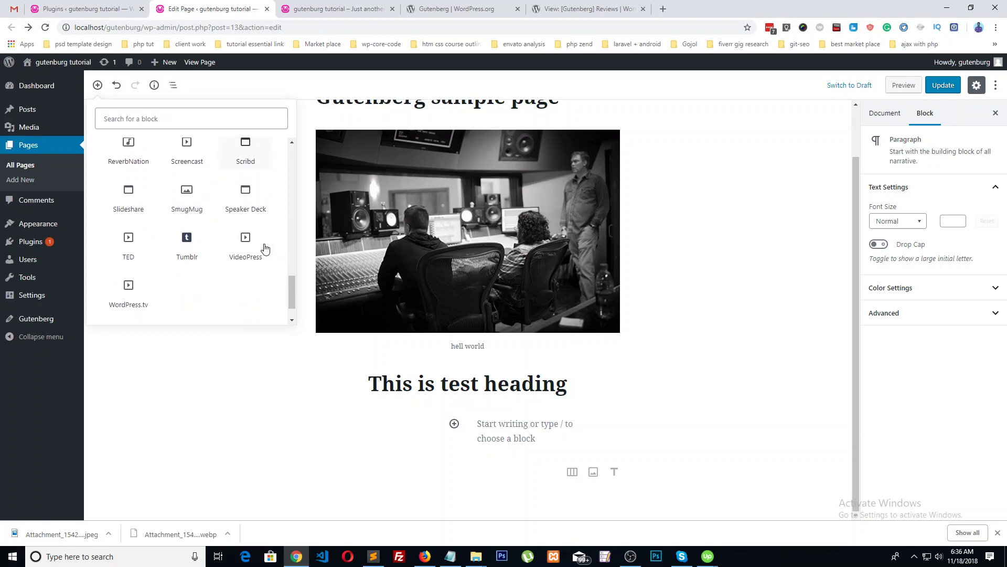
scroll(268, 245, "down", 1)
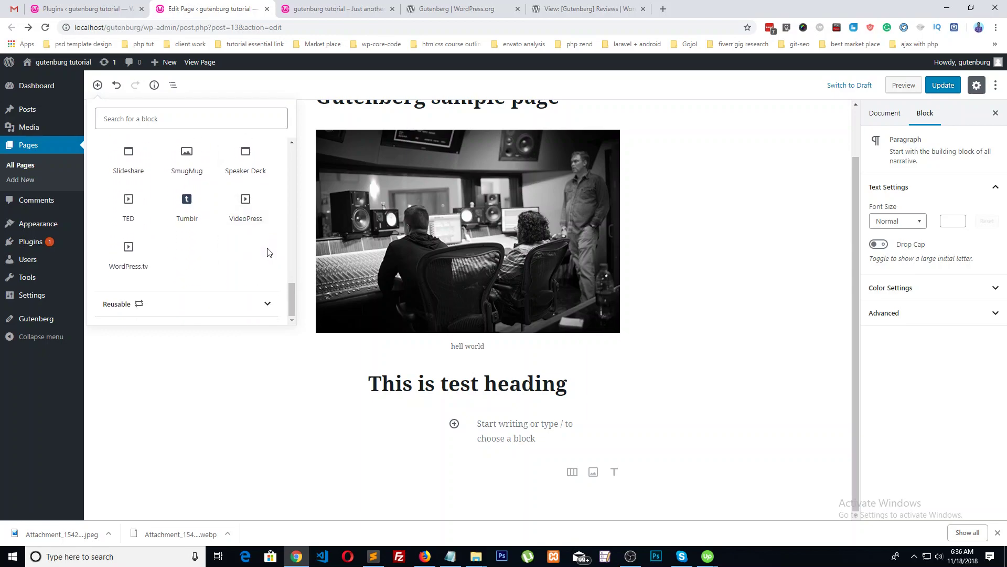
scroll(268, 252, "up", 10)
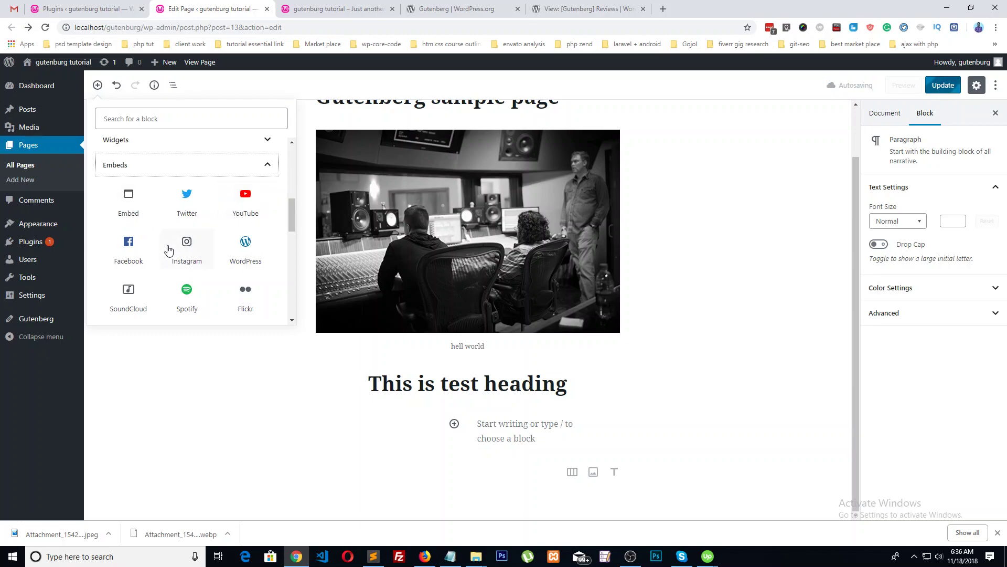
scroll(178, 241, "down", 2)
scroll(245, 223, "down", 6)
scroll(246, 223, "down", 3)
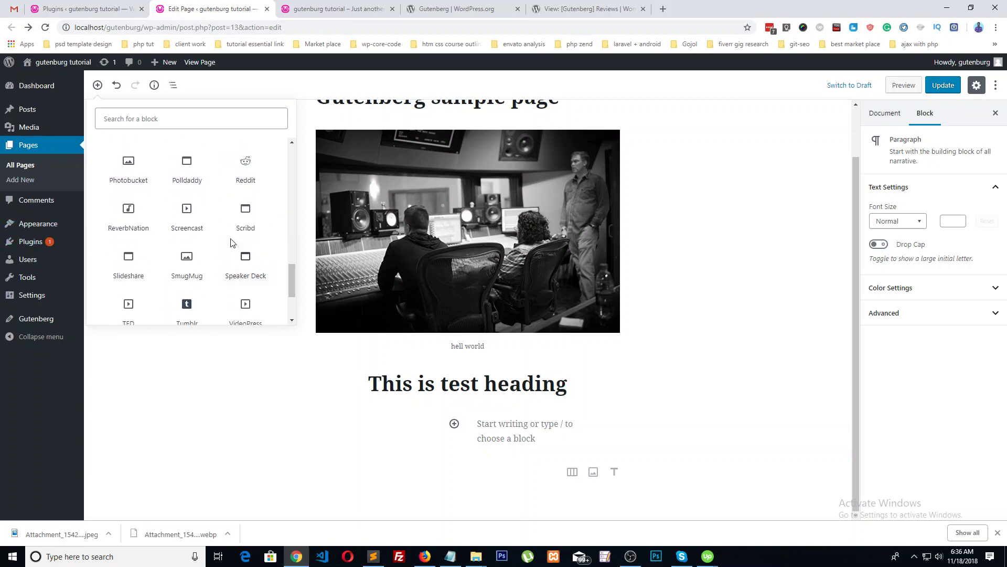
scroll(233, 243, "down", 2)
scroll(243, 235, "up", 10)
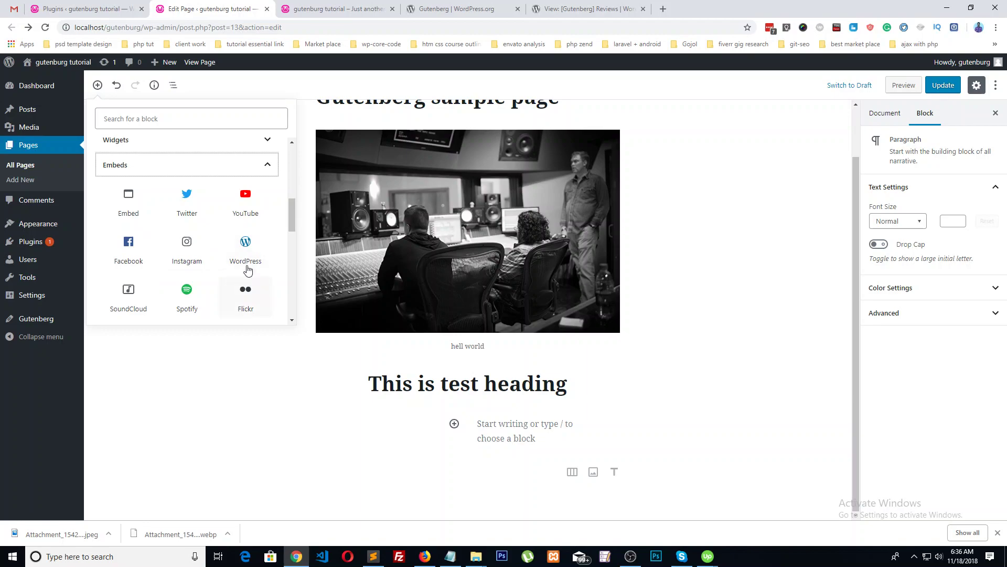
scroll(243, 259, "up", 5)
- Examine the Widgets and Layout Elements categories in the block library and close the library
scroll(209, 260, "down", 2)
scroll(193, 241, "down", 2)
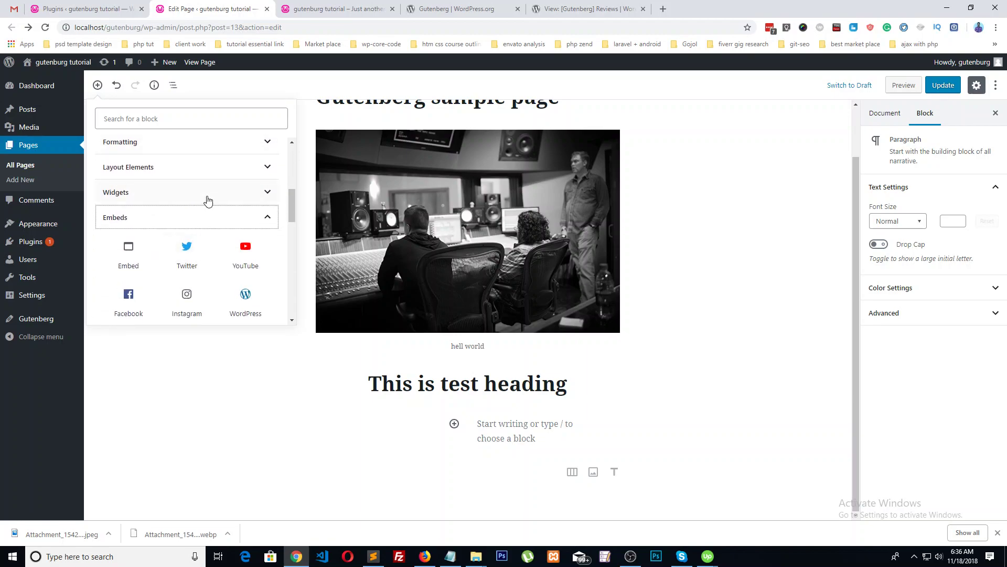
left_click(209, 195)
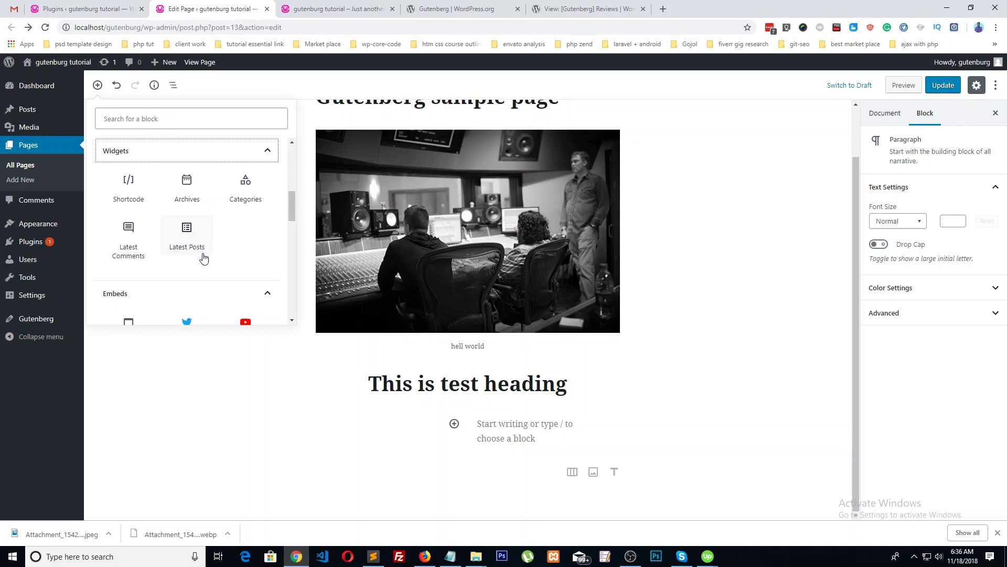
scroll(205, 256, "up", 2)
left_click(210, 233)
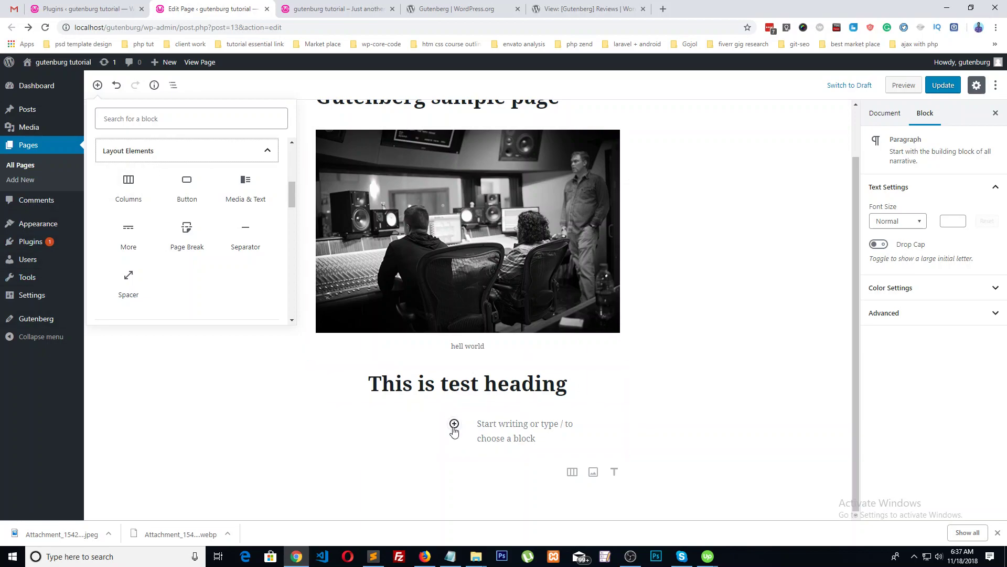
left_click(394, 431)
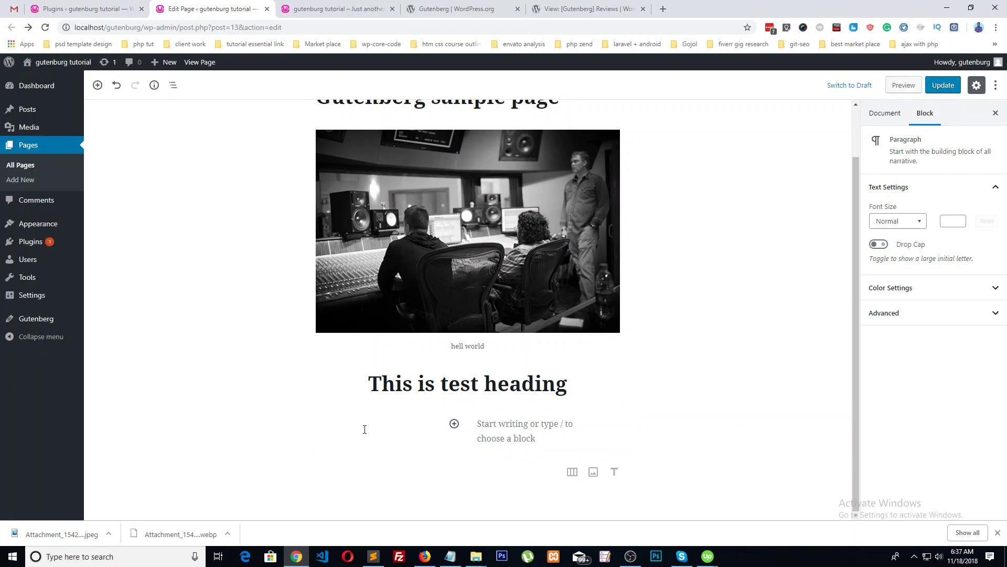
- Insert a YouTube embed block in the first column below the test heading
left_click(455, 424)
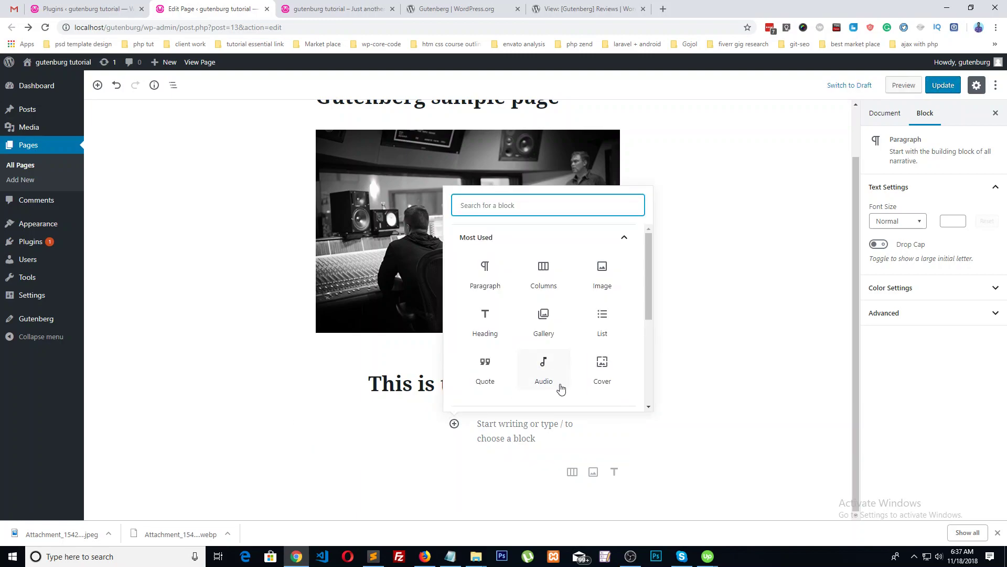
scroll(538, 314, "down", 5)
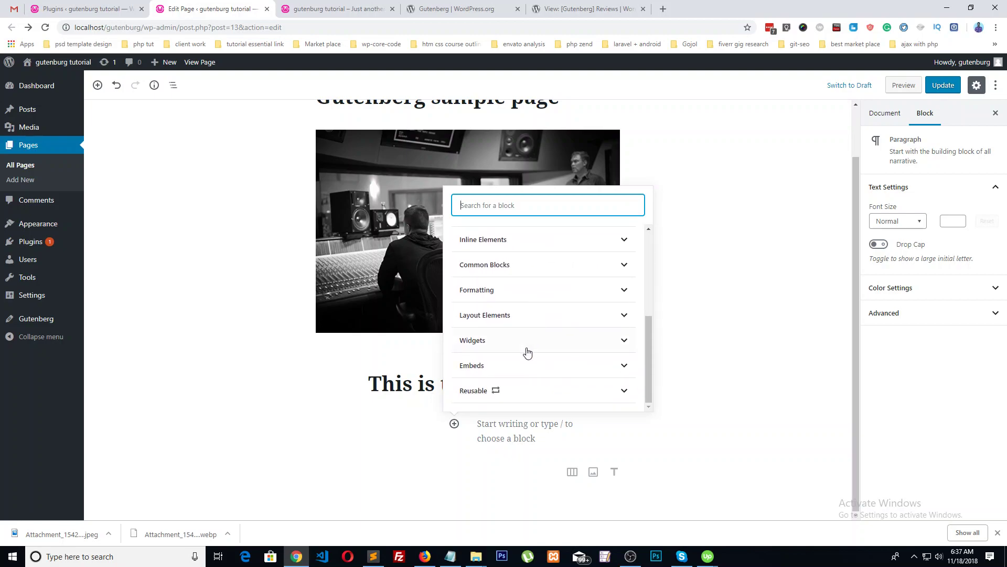
left_click(506, 342)
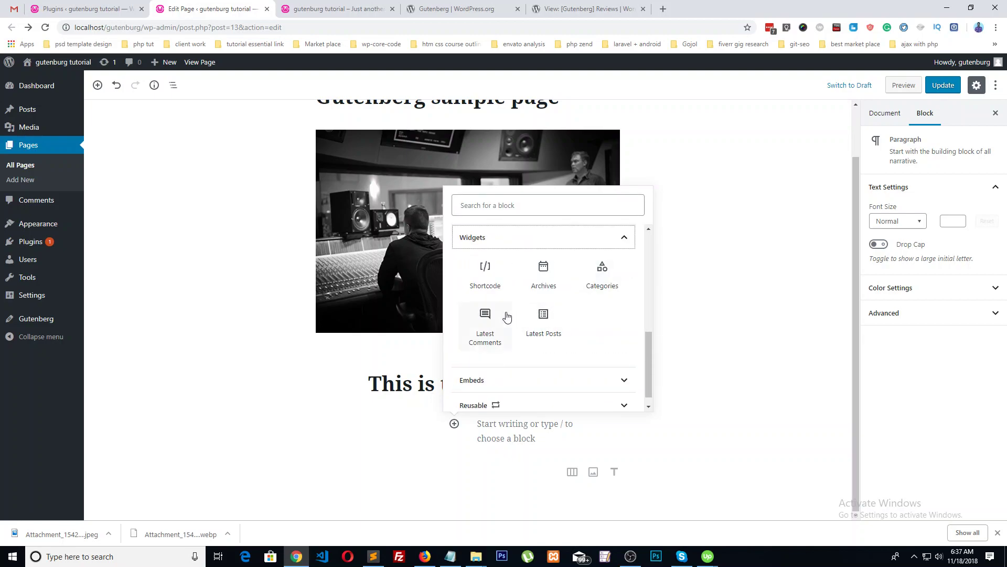
scroll(525, 357, "down", 1)
scroll(540, 371, "up", 1)
scroll(540, 371, "down", 1)
left_click(539, 367)
left_click(602, 268)
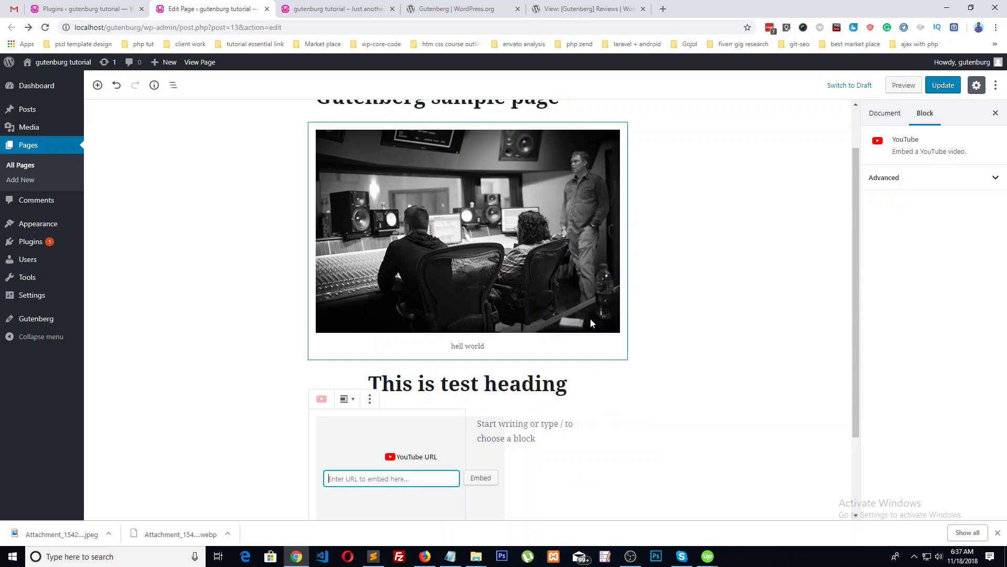
scroll(472, 367, "down", 2)
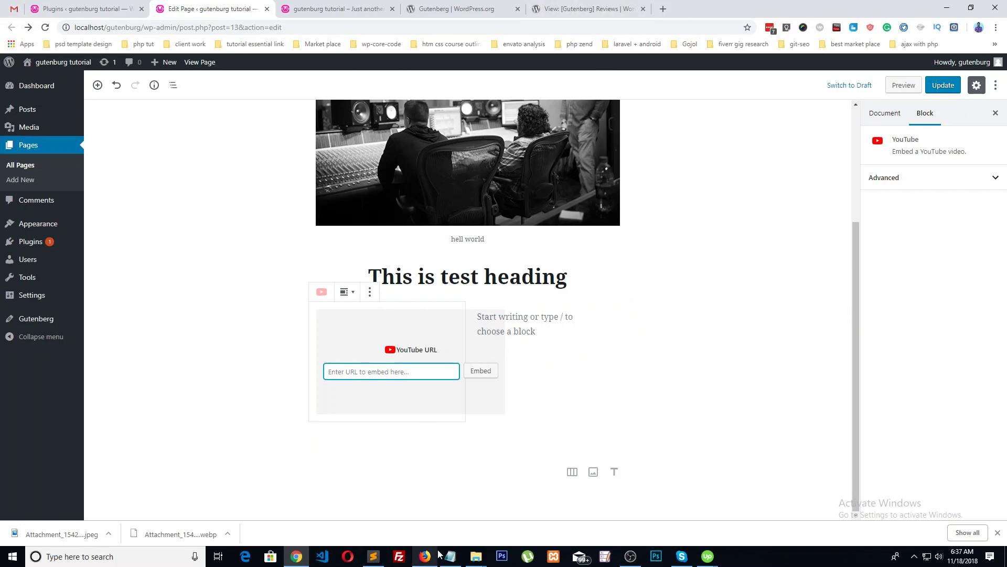
- Open youtube.com in a new browser tab
left_click(667, 9)
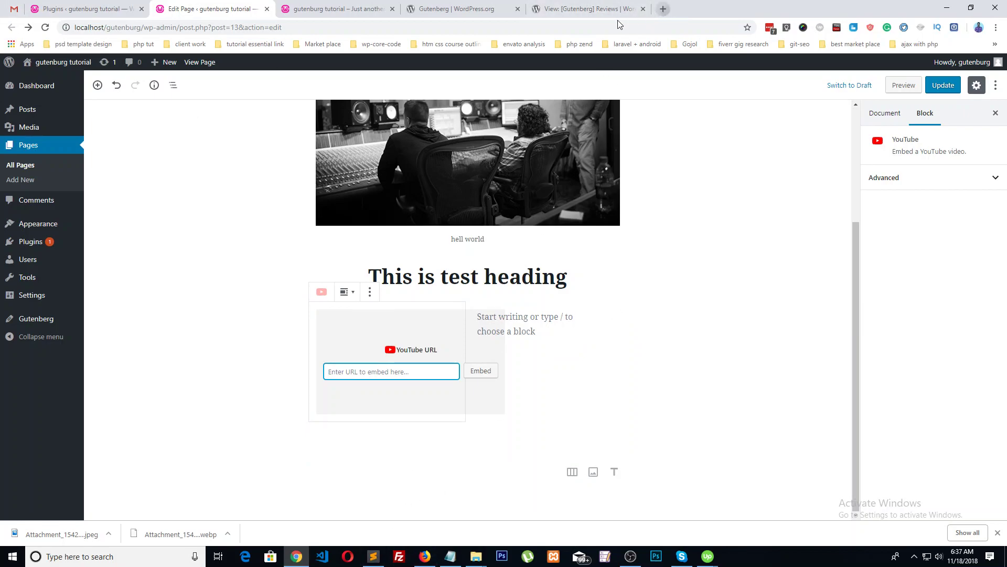
type("upwork")
key("BackSpace")
key("BackSpace")
key("BackSpace")
key("BackSpace")
key("BackSpace")
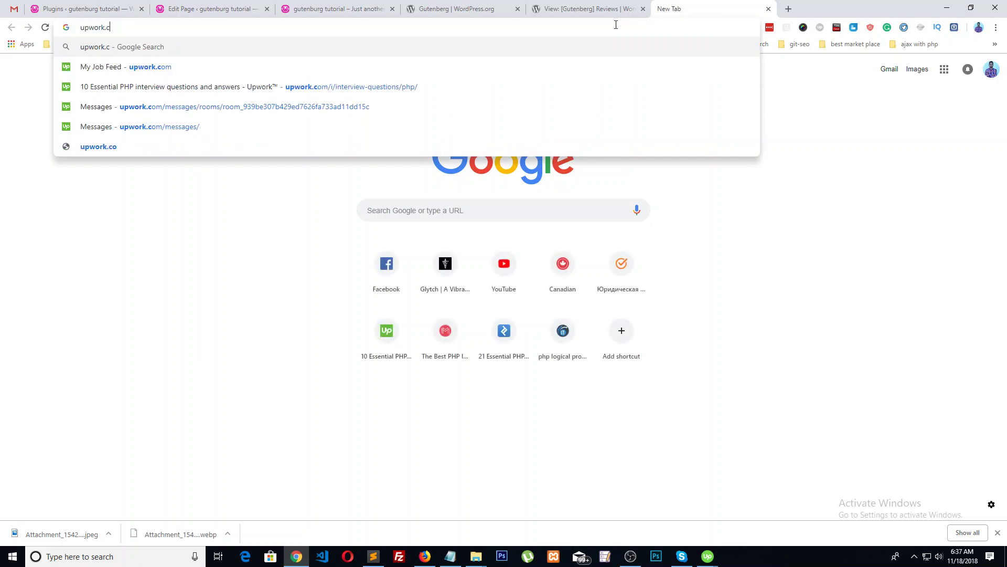
key("BackSpace")
key("BackSpace")
type("youtube.com")
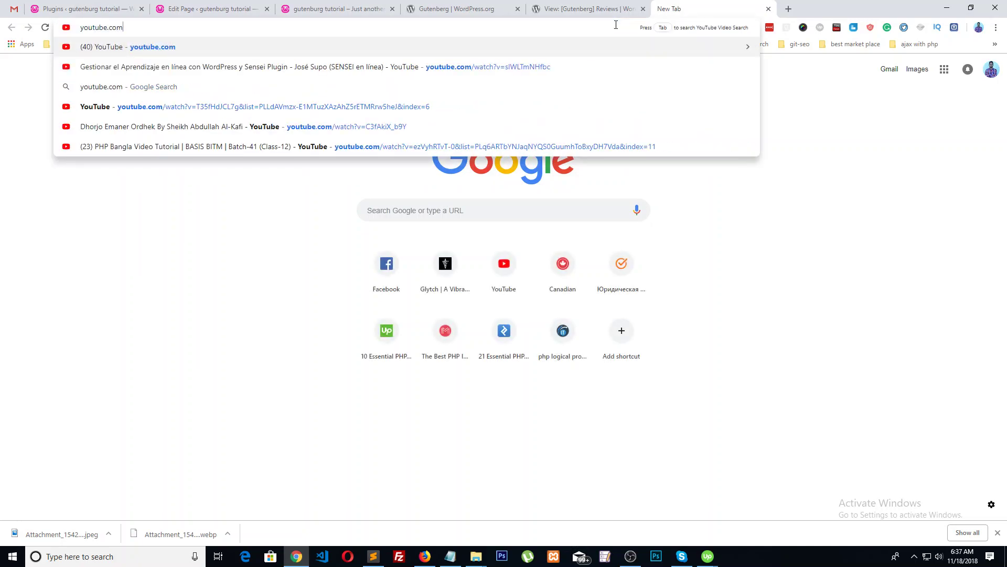
key("Return")
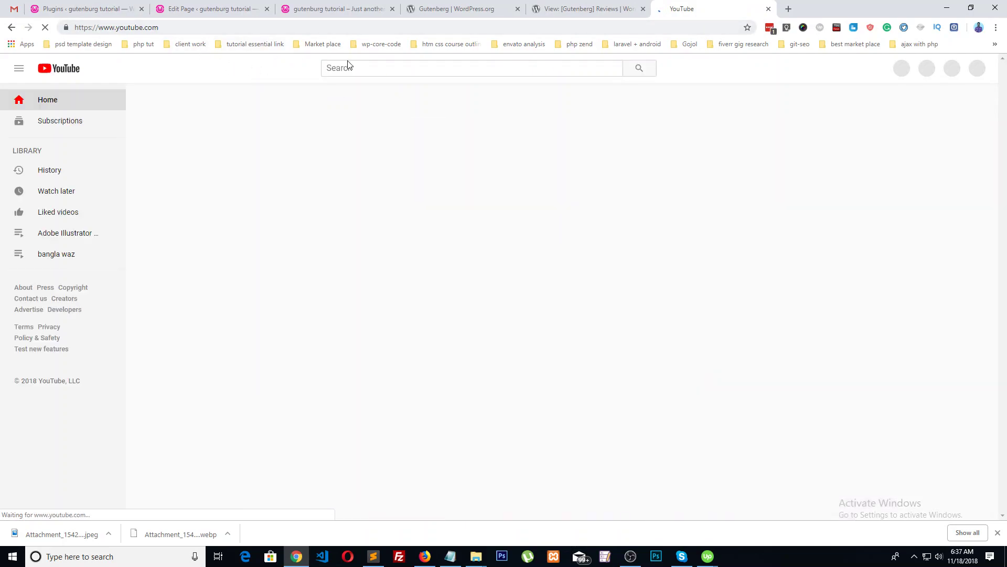
- Search YouTube for code4webs and open the video "Elementor - WordPress Page Builder Tutorial (2018)"
left_click(349, 69)
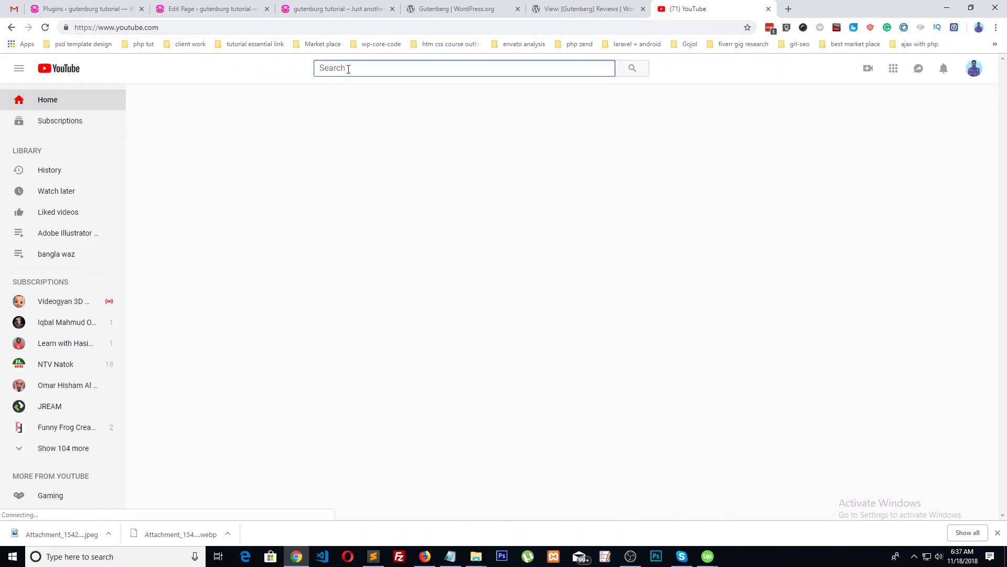
type("code4webs")
key("Return")
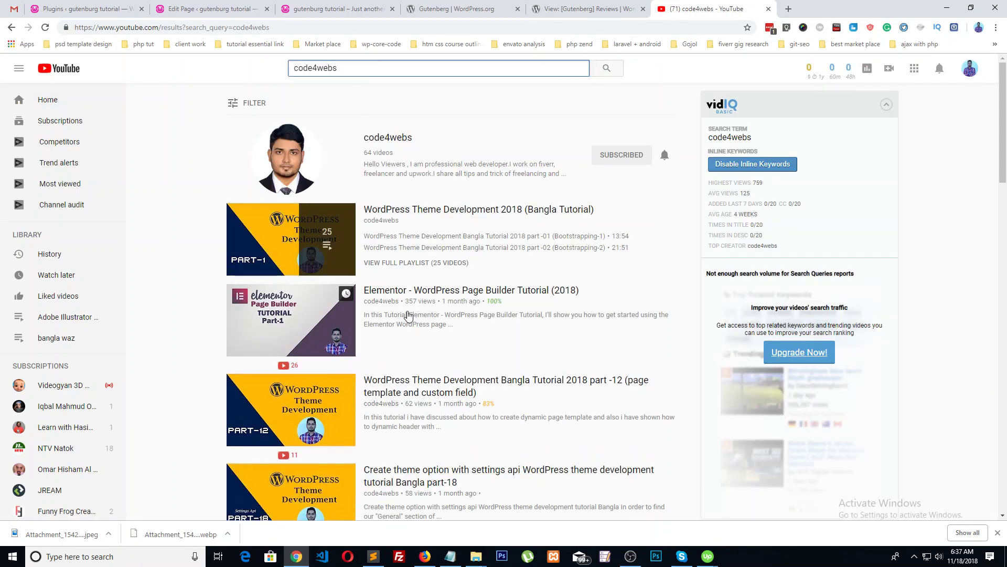
left_click(416, 289)
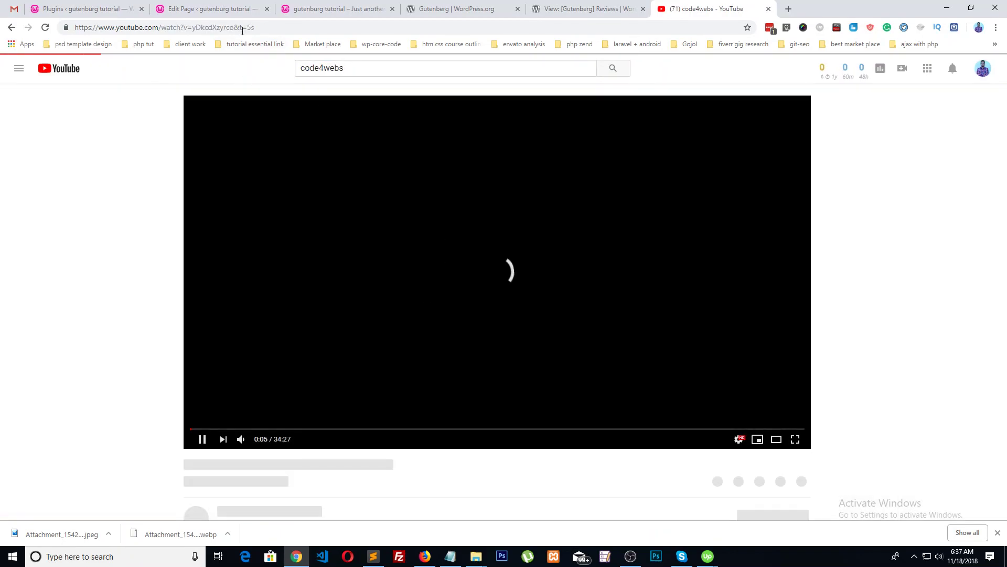
- Copy the video's URL, return to the page editor and embed the video in the YouTube block
left_click(272, 26)
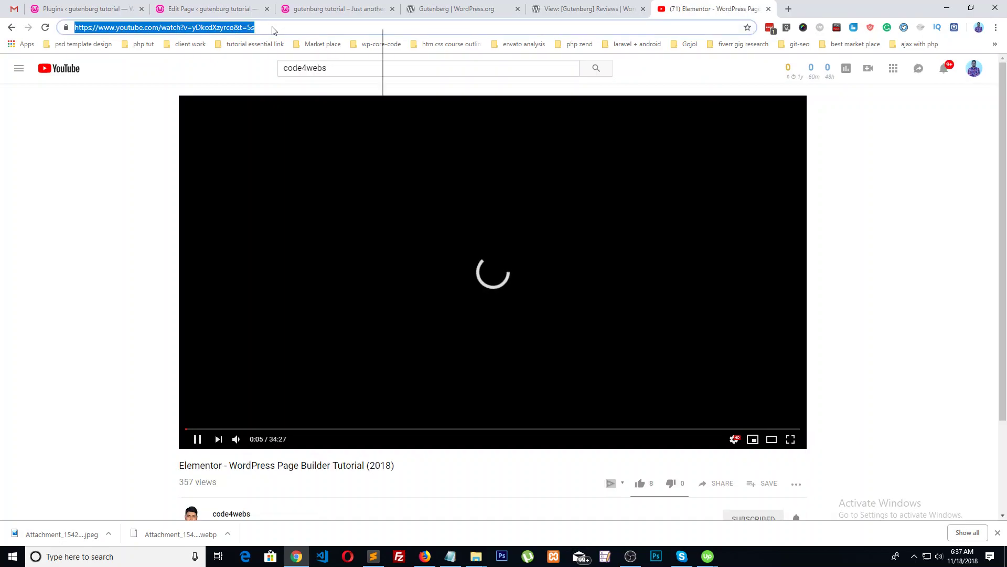
right_click(272, 27)
left_click(315, 83)
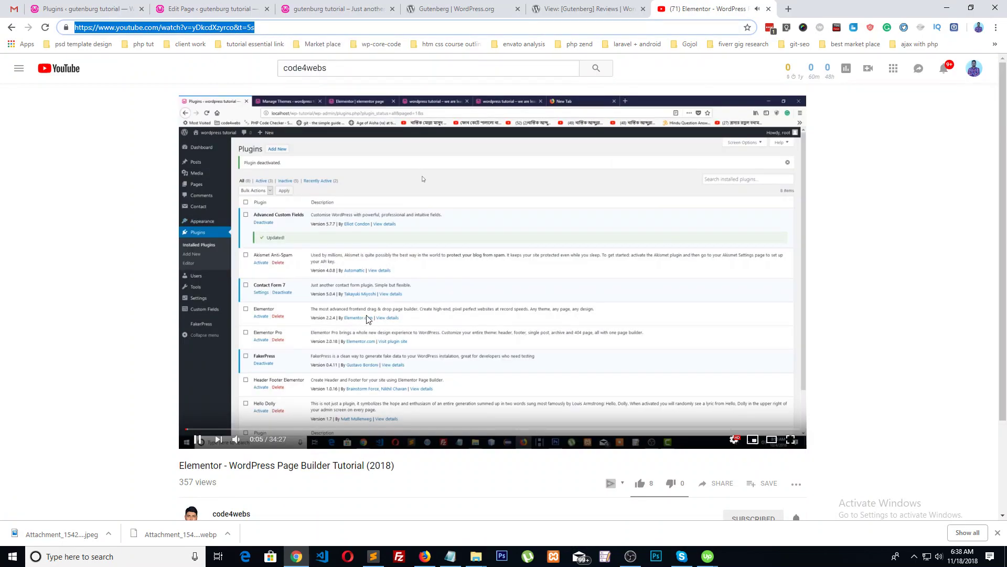
left_click(770, 8)
left_click(215, 9)
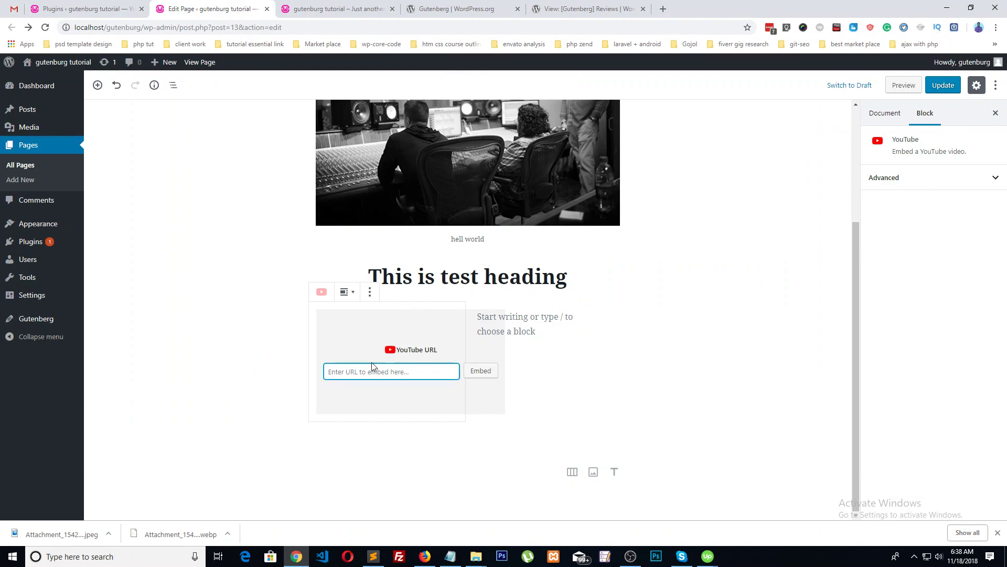
key("ctrl+v")
left_click(479, 370)
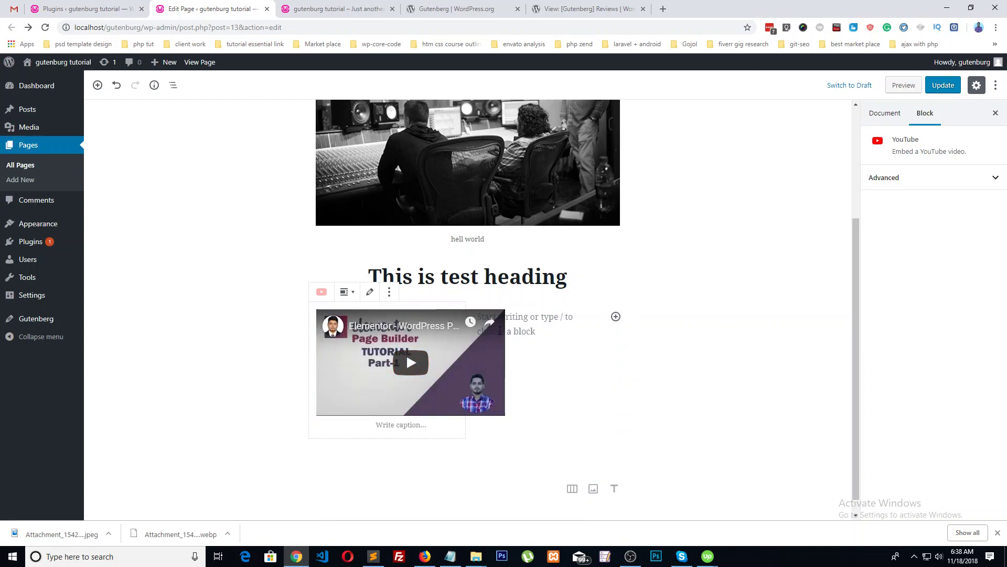
- Check the additional options available for the YouTube block
left_click(390, 295)
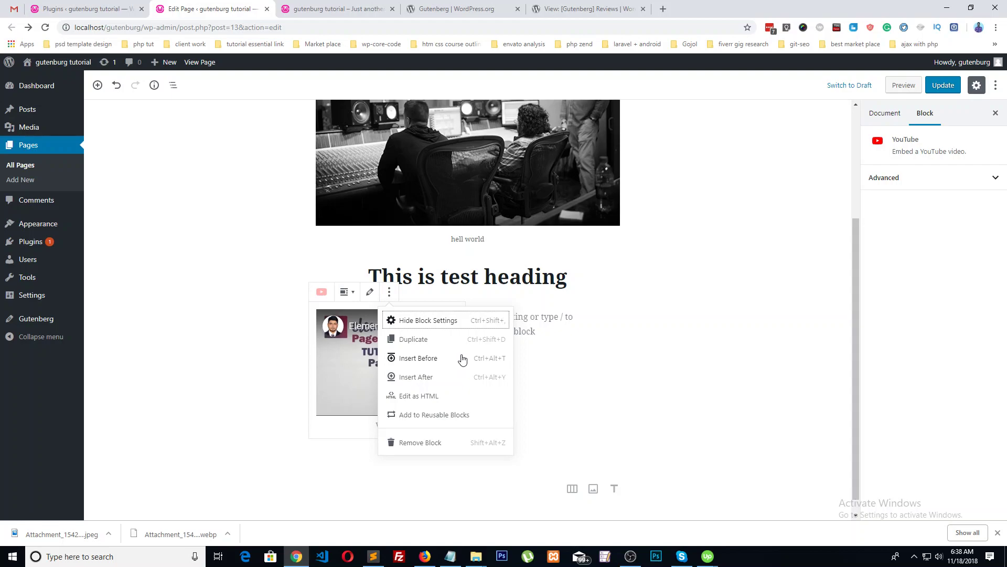
left_click(729, 333)
- Insert a Gallery block in the second column, beside the embedded video
left_click(550, 341)
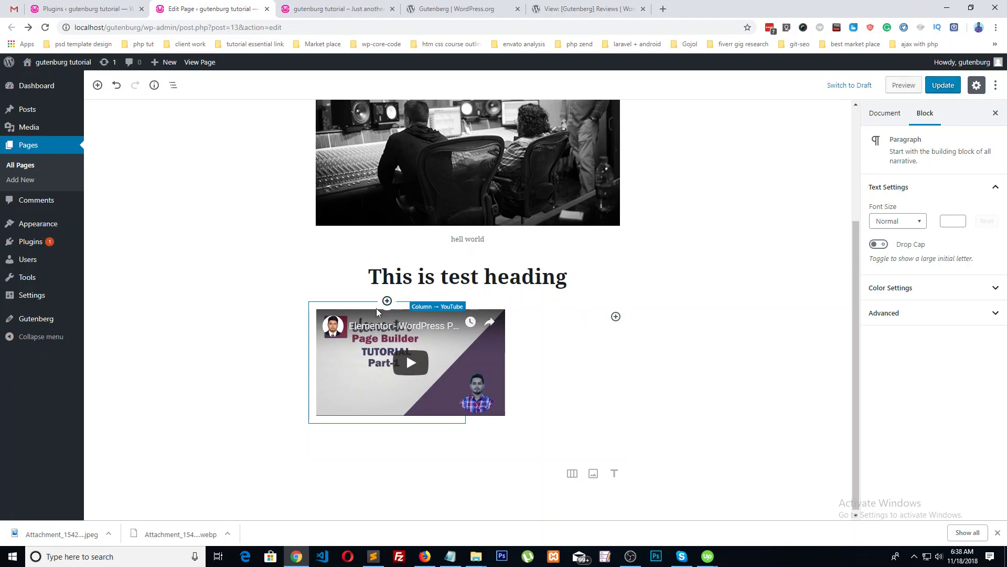
left_click(616, 317)
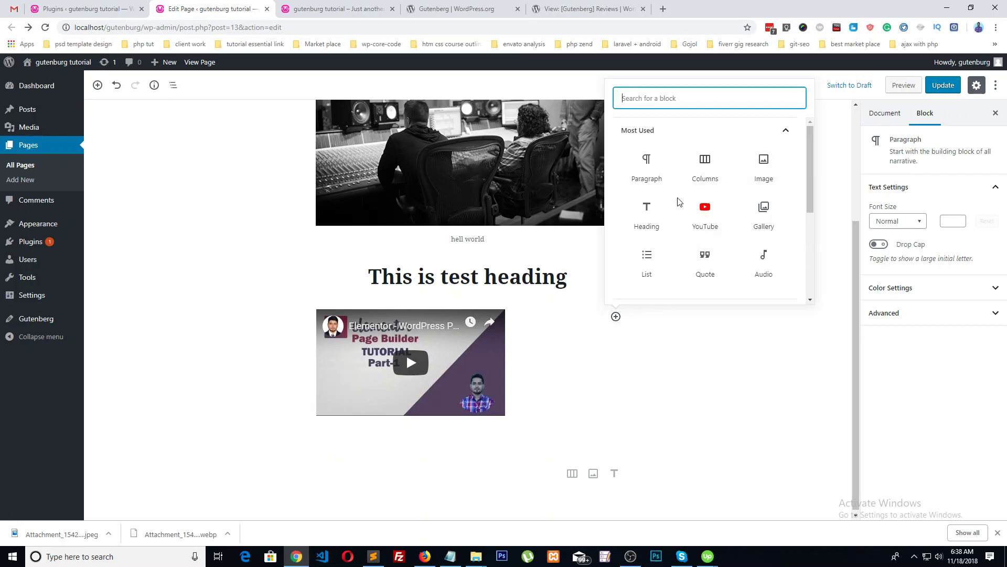
scroll(788, 196, "down", 1)
left_click(767, 171)
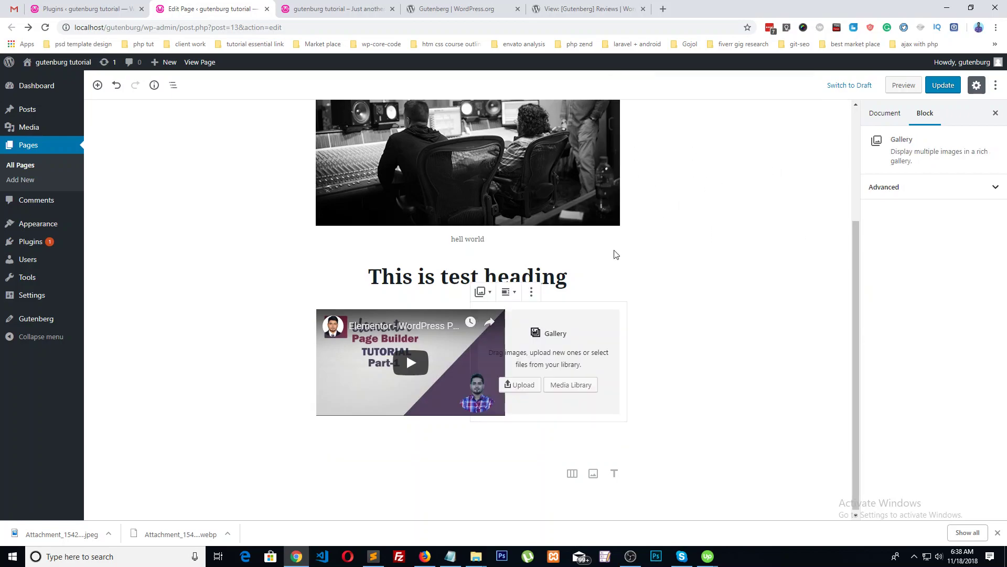
- Create a gallery from the Project-Album-Thumbnail image in the media library and insert it into the second column
left_click(577, 385)
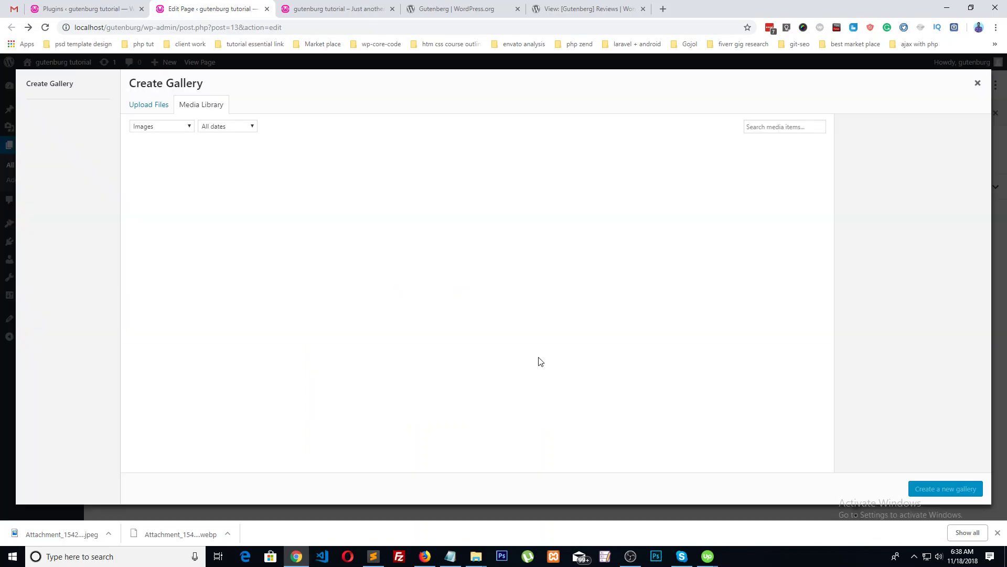
left_click(179, 193)
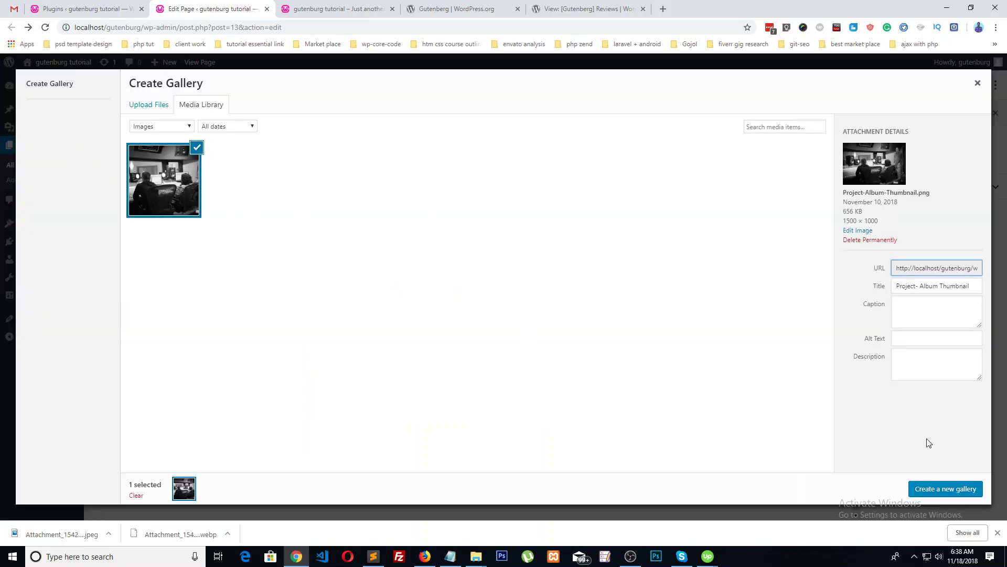
left_click(969, 488)
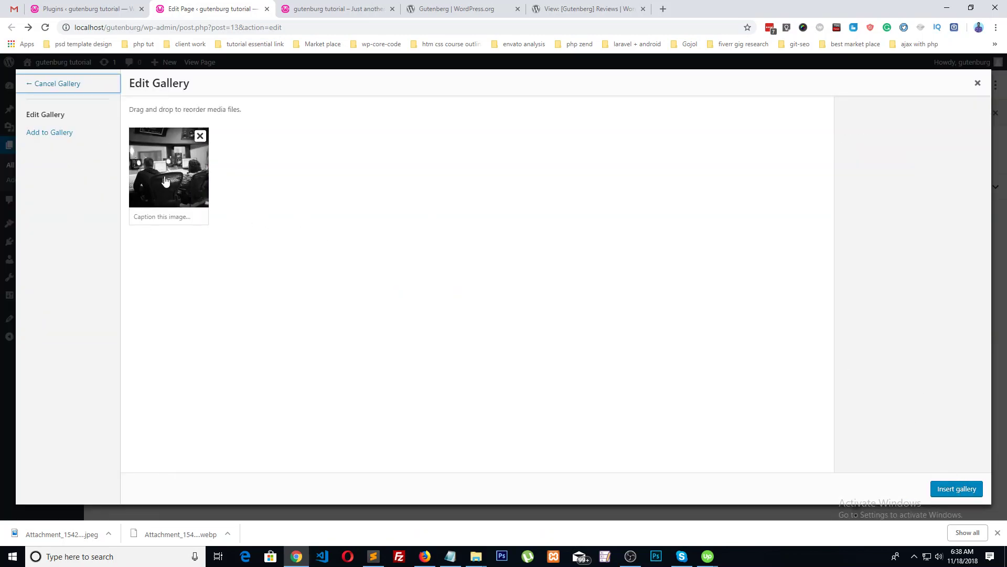
left_click(957, 488)
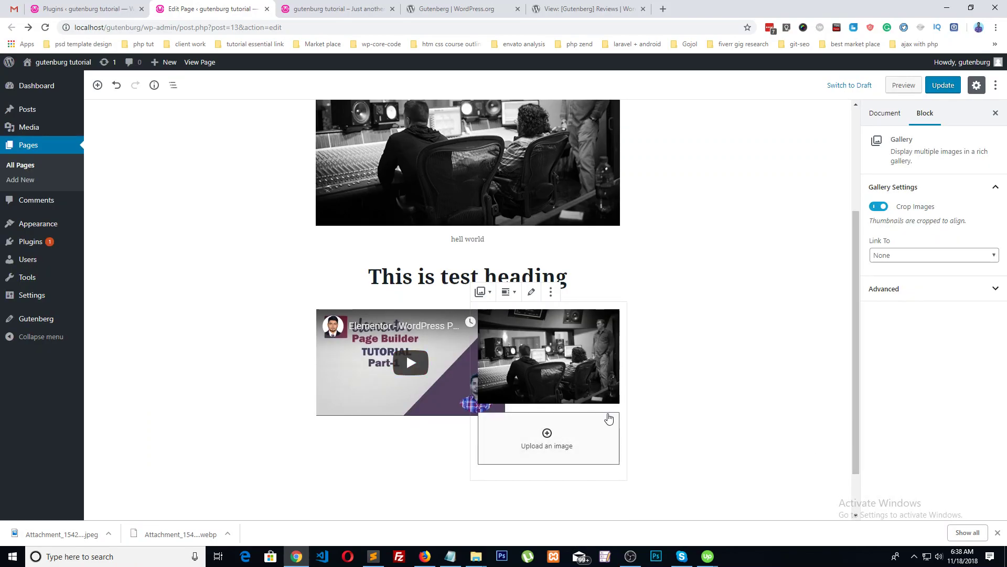
- Check the Gallery block's settings, including its advanced CSS class option, and deselect the block
scroll(603, 412, "down", 1)
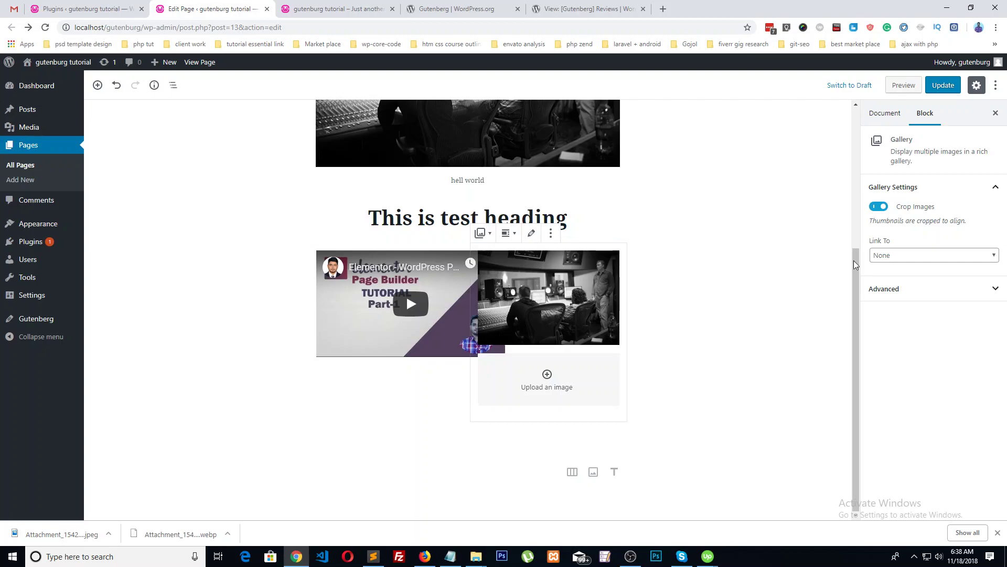
left_click(946, 295)
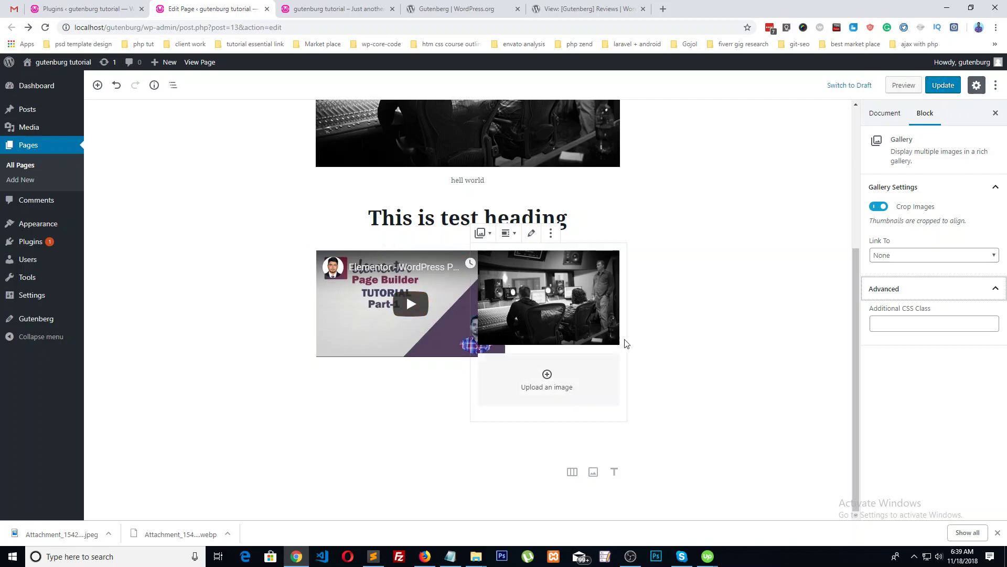
scroll(598, 390, "up", 1)
scroll(556, 387, "down", 1)
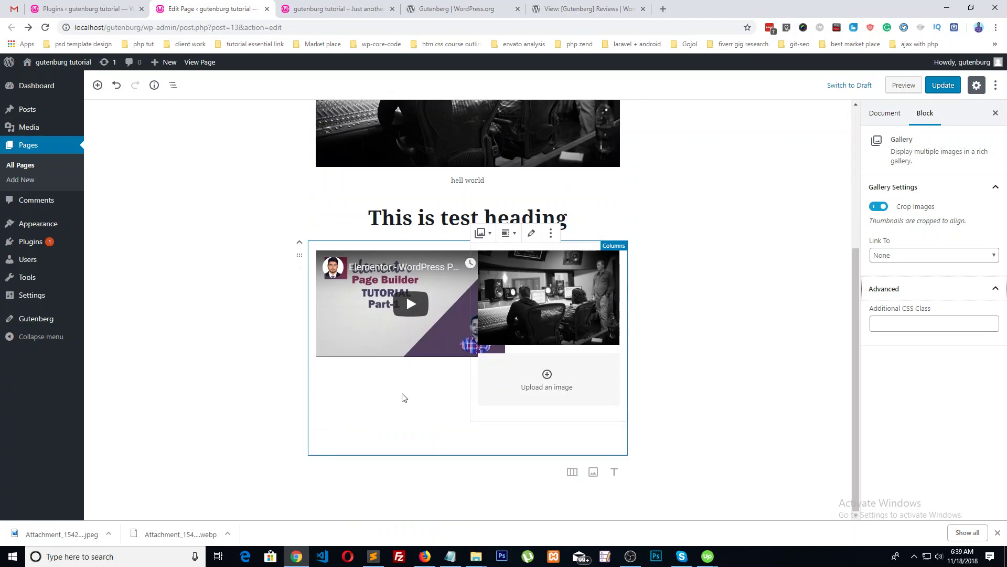
left_click(792, 361)
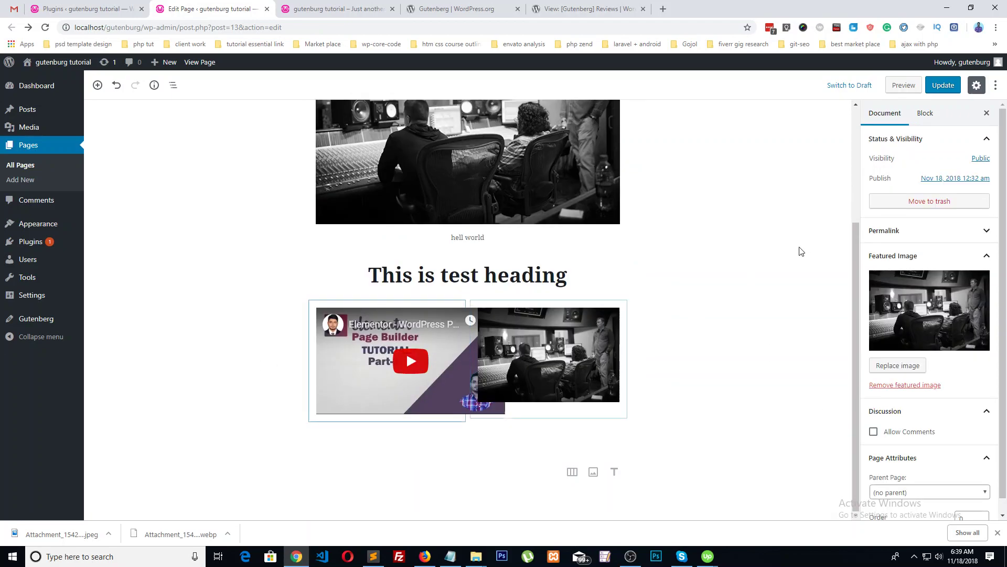
- Preview the page and play the embedded video in the columns below the heading
left_click(903, 85)
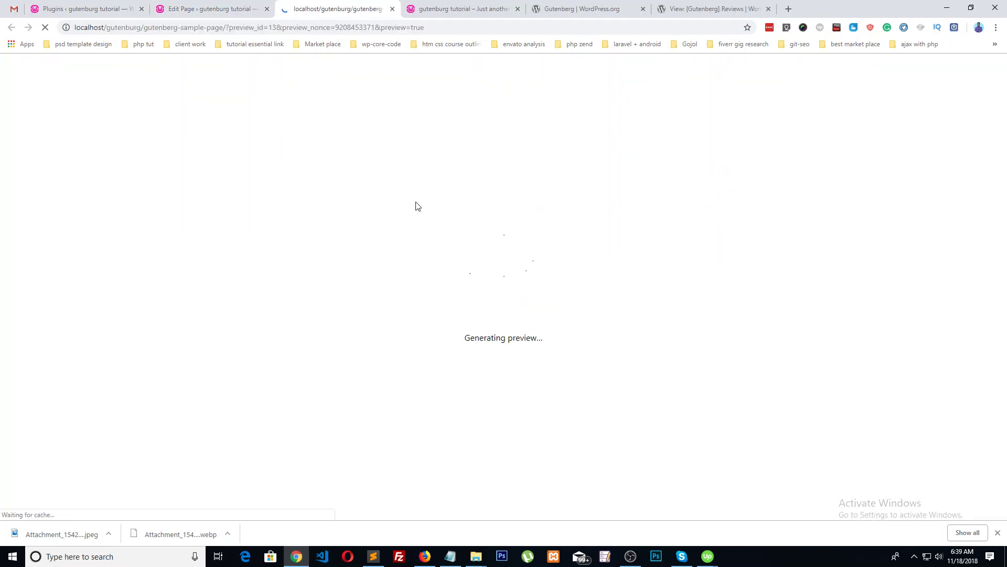
scroll(605, 260, "down", 10)
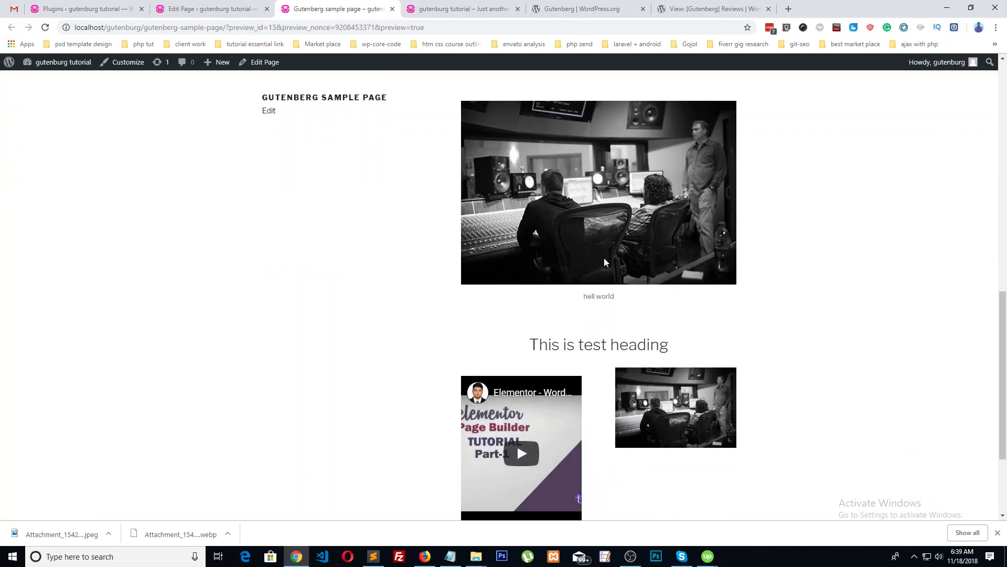
scroll(604, 261, "down", 3)
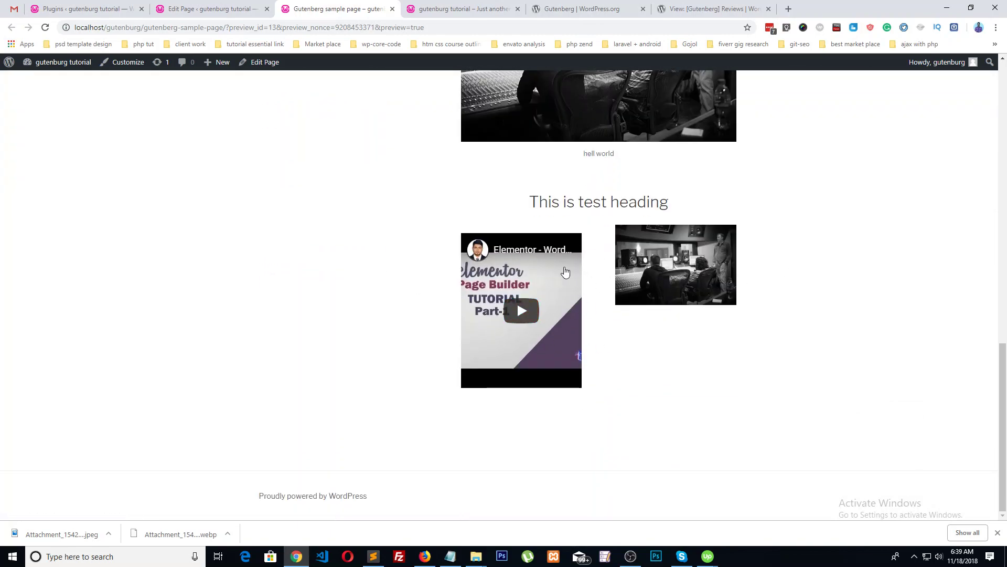
left_click(521, 309)
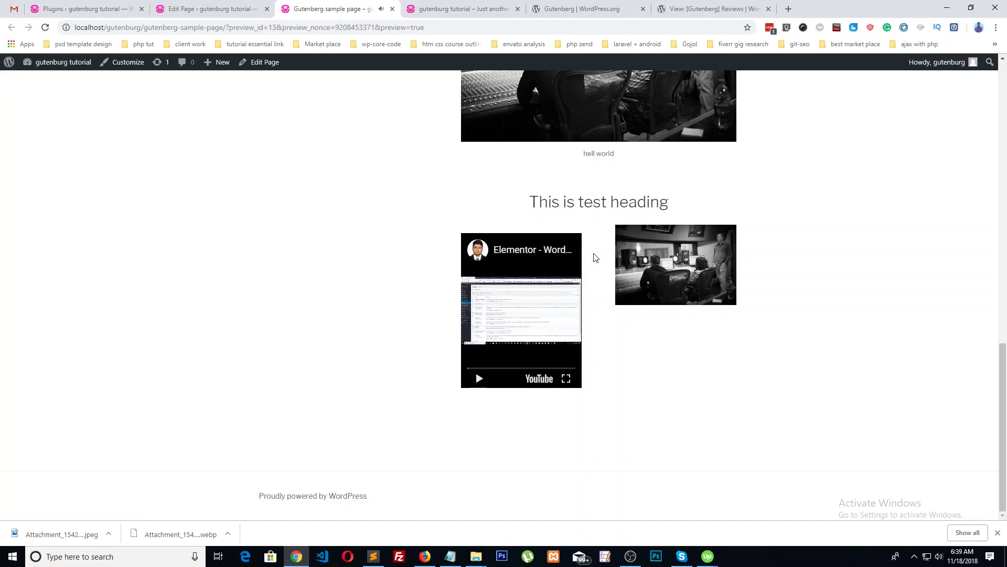
scroll(636, 233, "up", 4)
- Compare the editor's layout of the image, heading and columns with the page preview
left_click(220, 9)
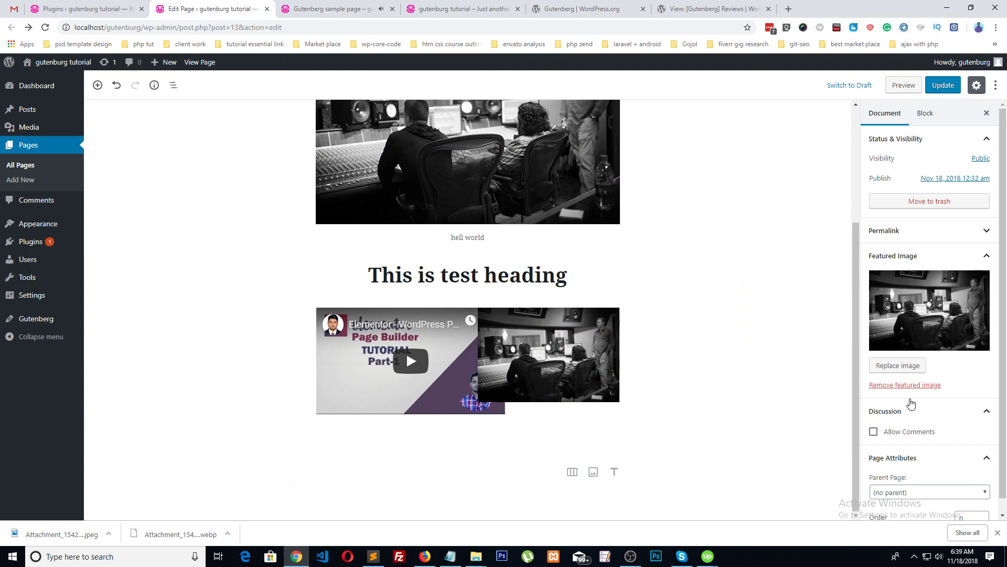
scroll(967, 430, "up", 1)
left_click(368, 16)
scroll(839, 402, "down", 4)
scroll(728, 386, "up", 5)
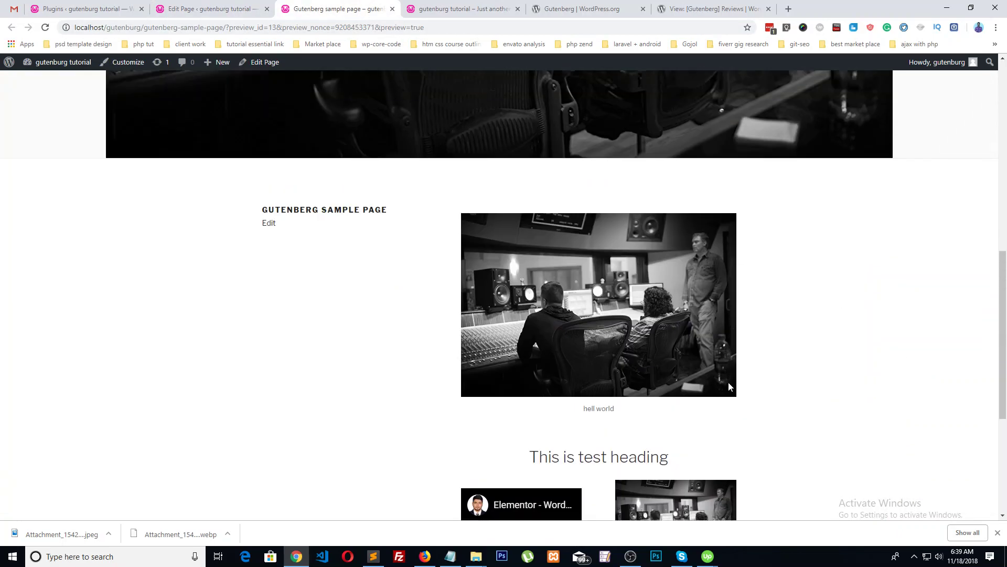
scroll(728, 386, "down", 4)
scroll(729, 382, "up", 2)
scroll(722, 378, "down", 3)
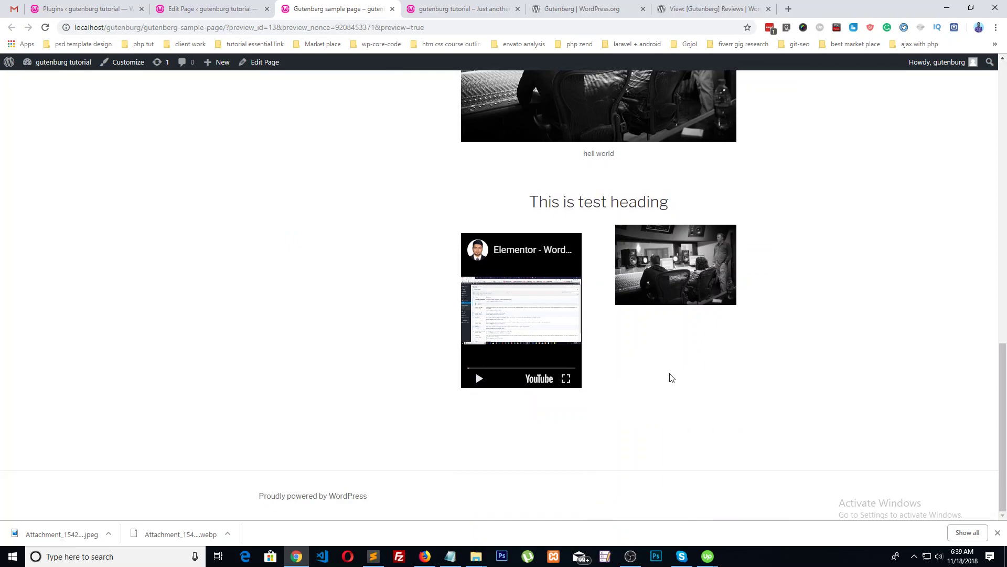
- Return to the page editor and inspect the Columns block's settings, including the Additional CSS Class field
left_click(251, 9)
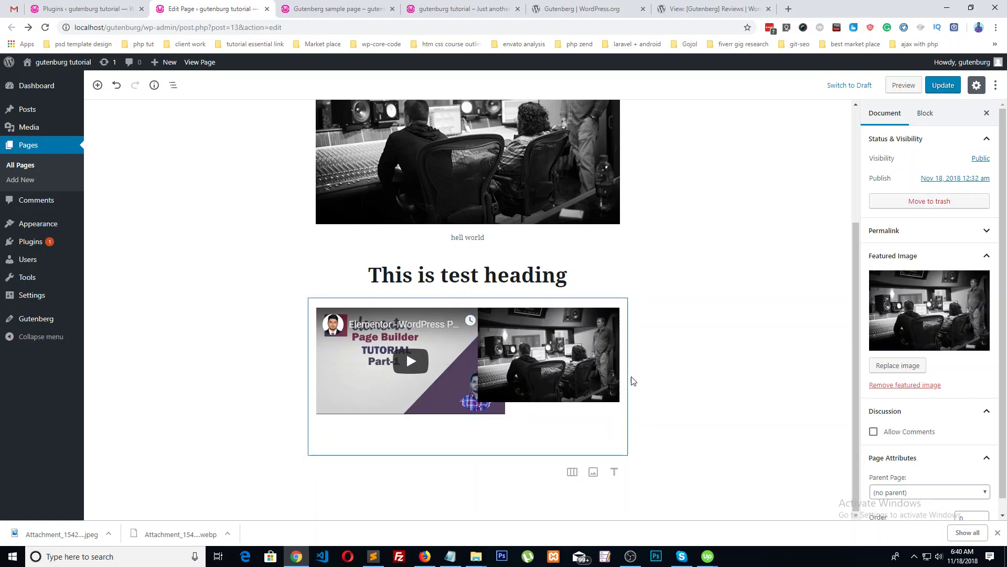
left_click(591, 447)
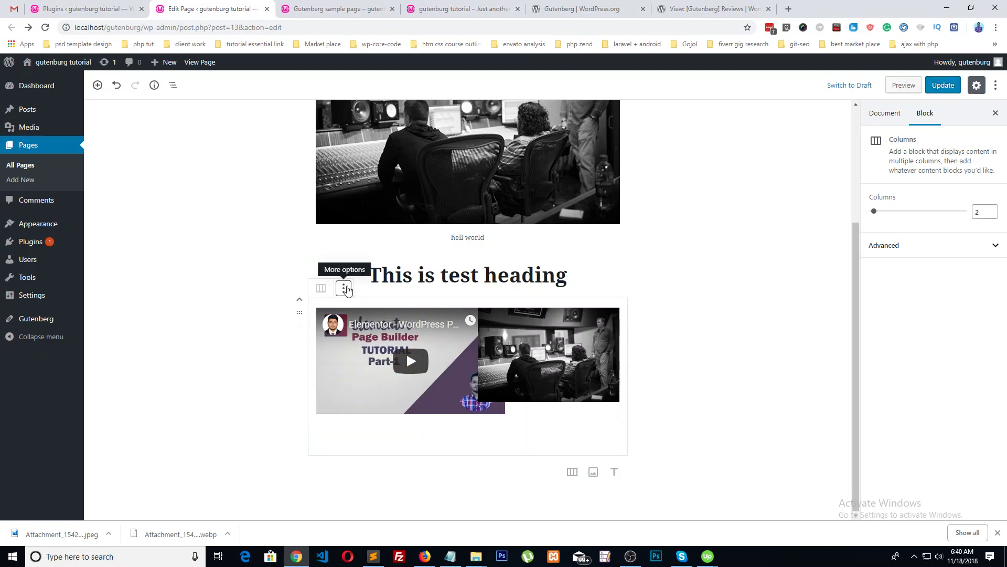
left_click(922, 250)
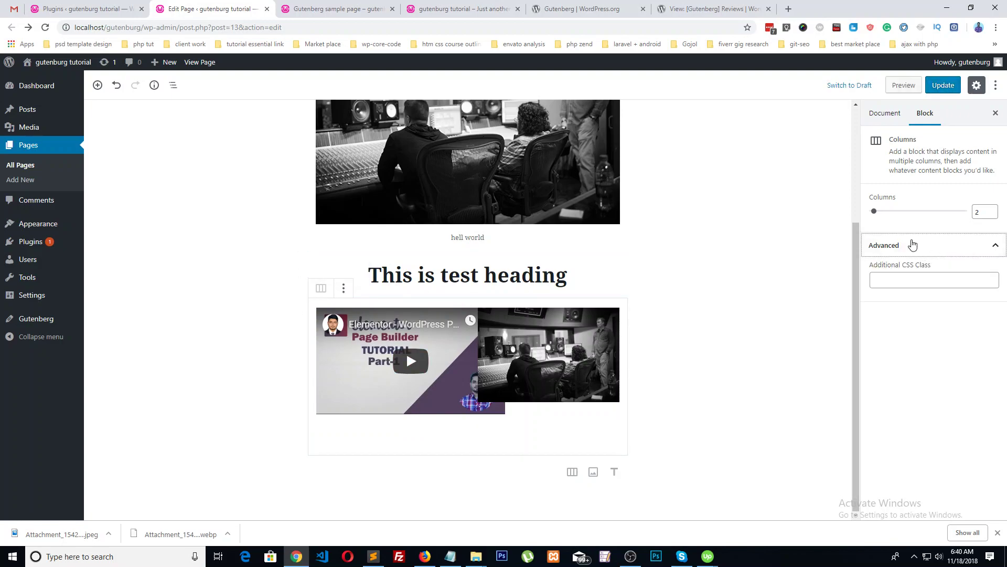
left_click(895, 281)
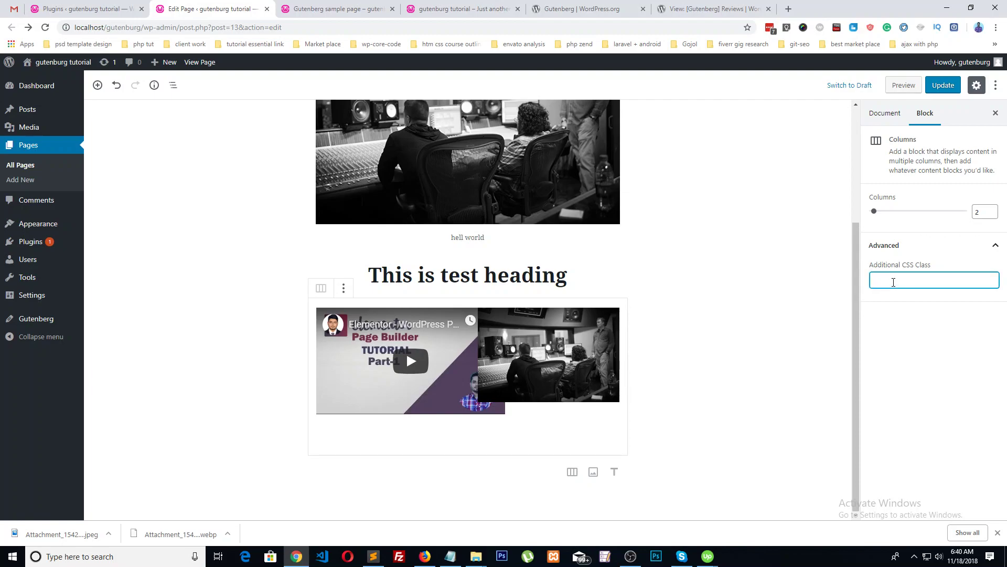
- Try a higher column count on the Columns block and set it back to 2
left_click_drag(873, 213, 977, 211)
left_click(991, 214)
left_click(991, 214)
left_click(991, 214)
left_click(991, 214)
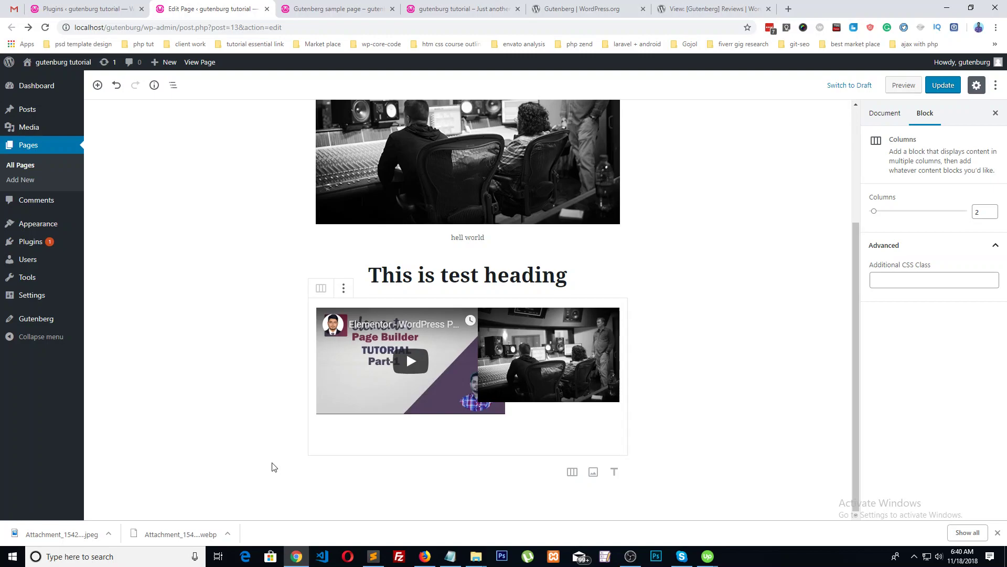
- Review the nested blocks of the Columns block in Block Navigation and deselect the block
key("ctrl+s")
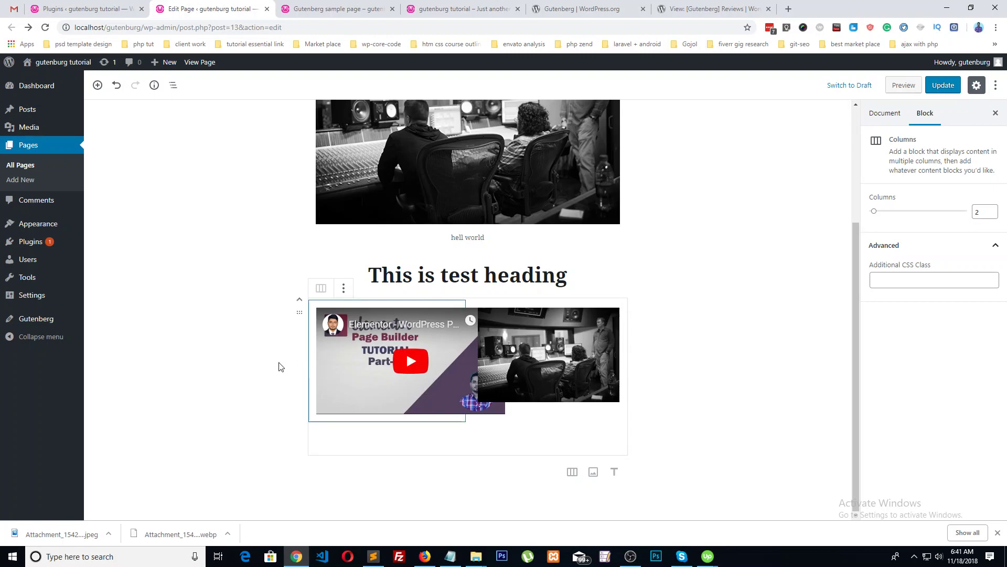
scroll(254, 348, "up", 3)
scroll(250, 358, "down", 3)
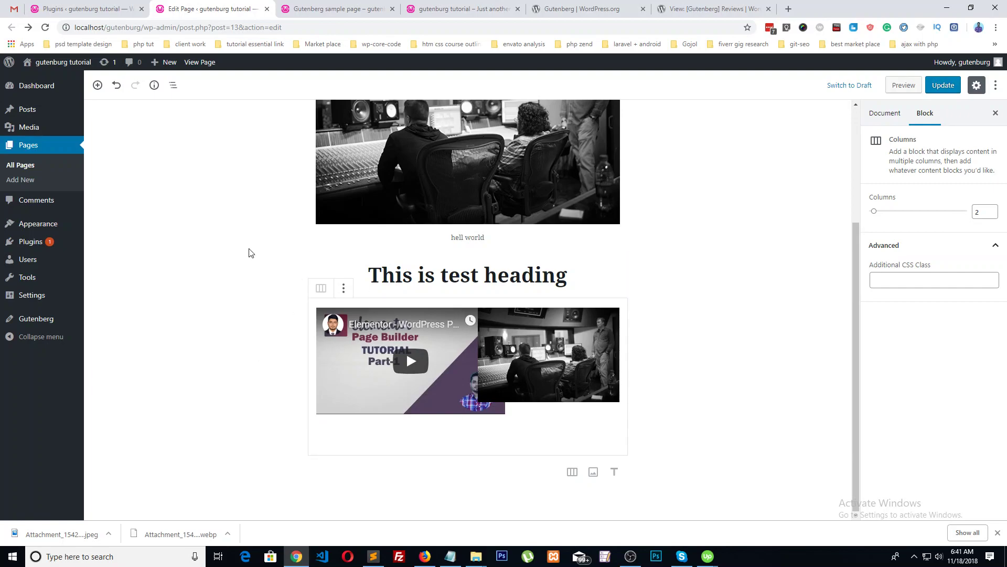
left_click(170, 86)
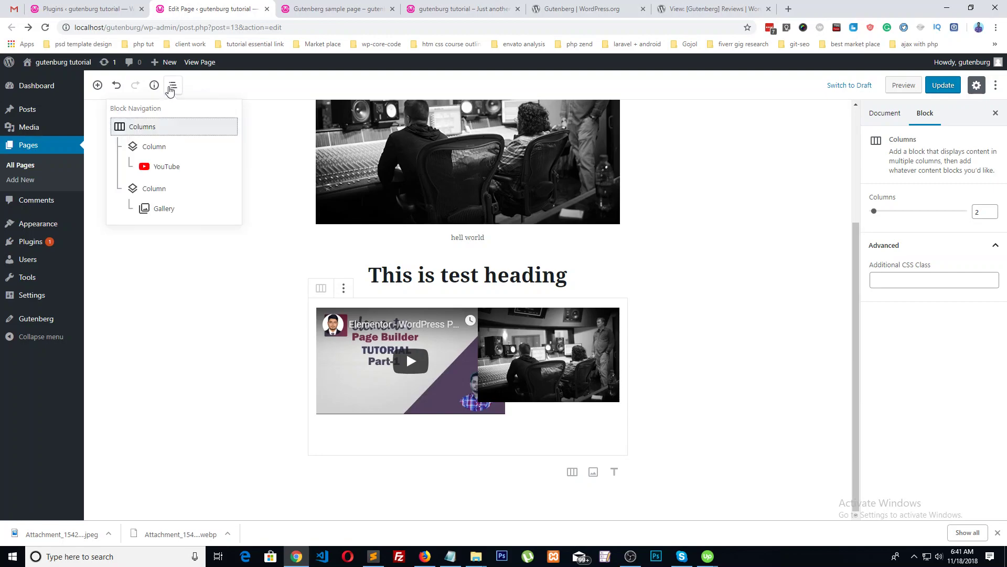
left_click(176, 304)
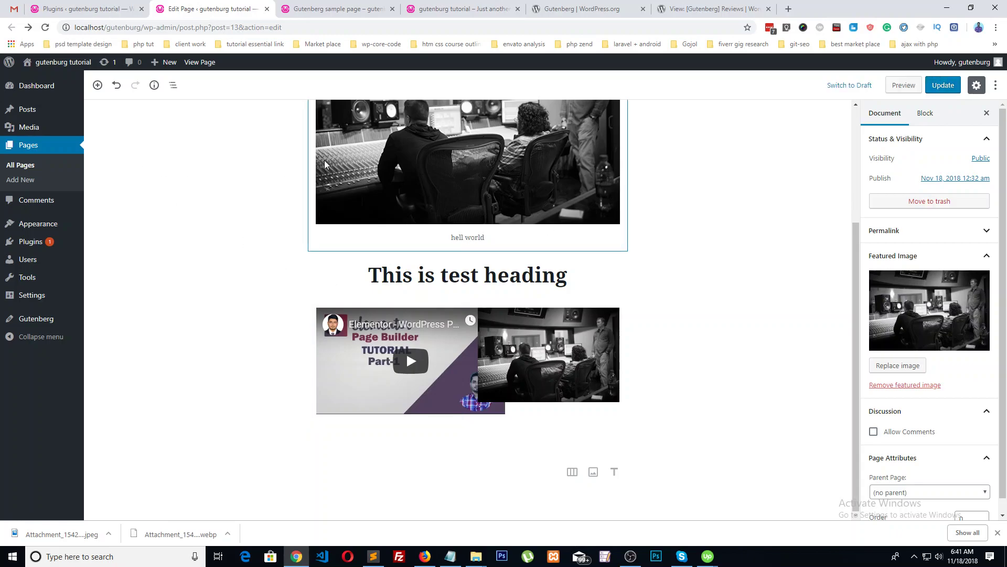
- Leave the page editor for the installed plugins and activate the Elementor plugin
mouse_move(49, 244)
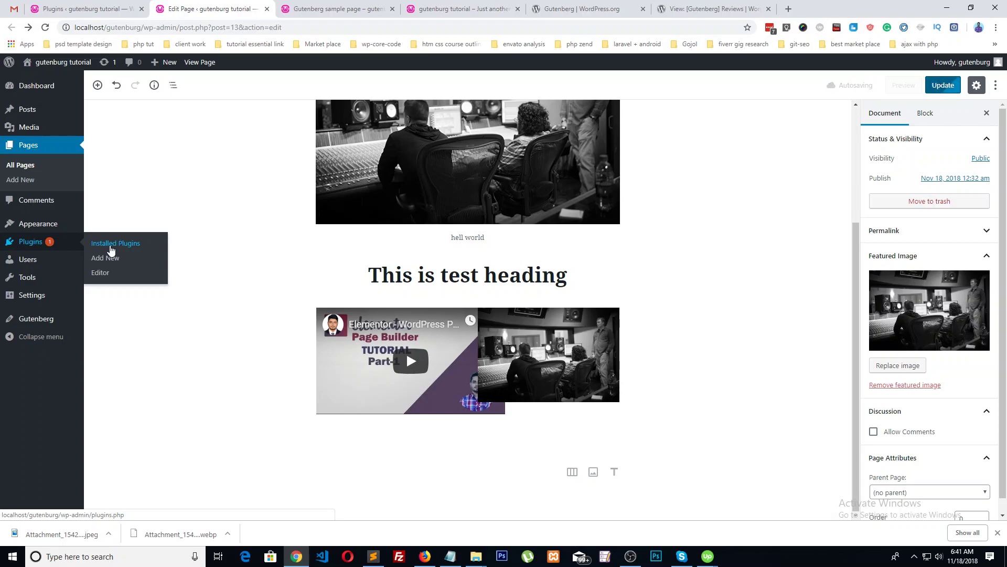
left_click(110, 249)
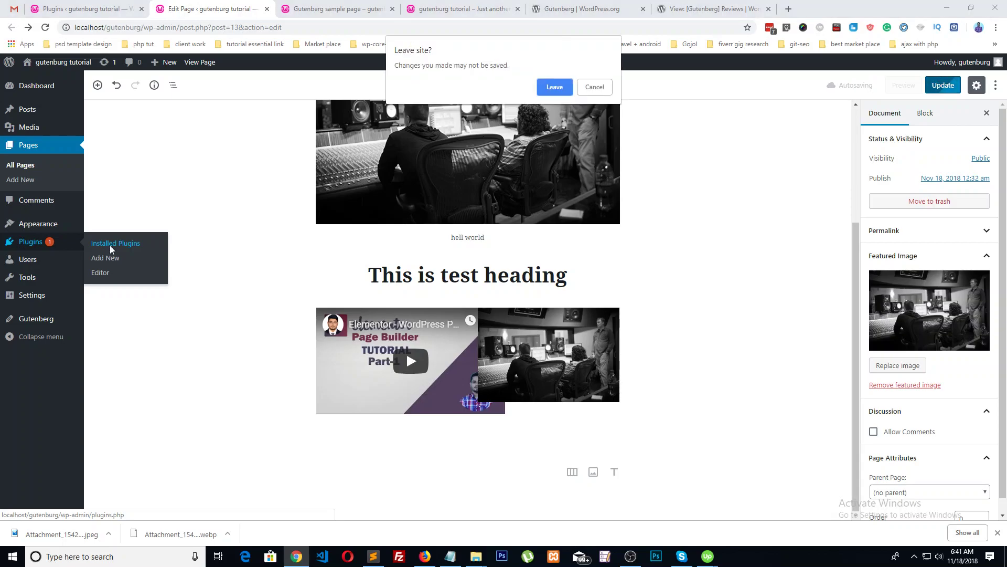
left_click(551, 87)
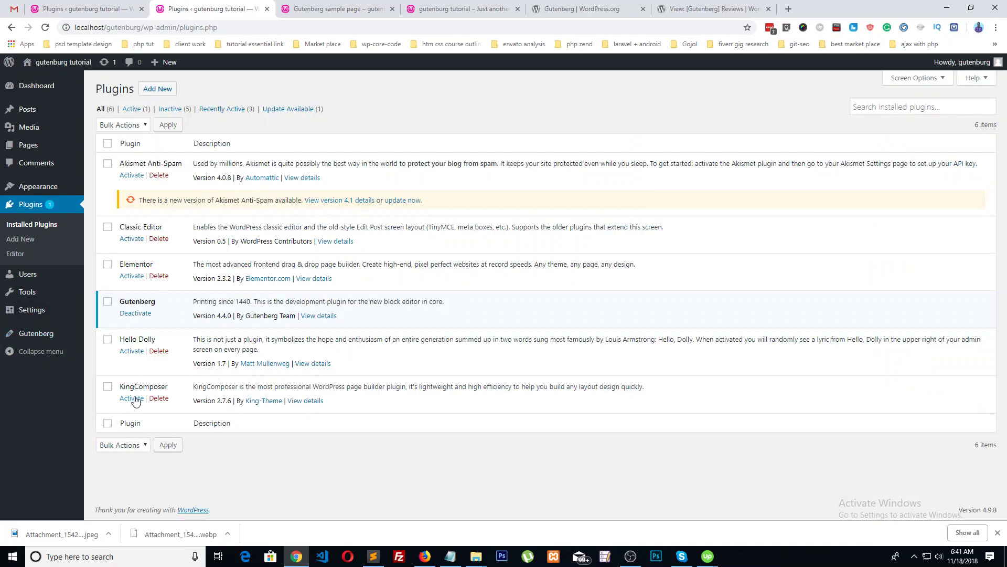
left_click(132, 276)
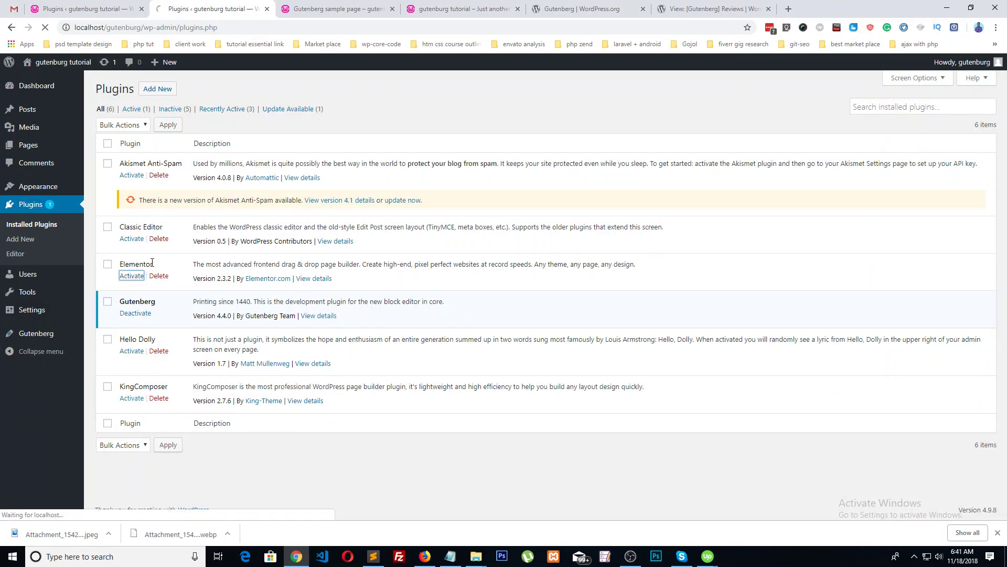
left_click(339, 9)
left_click(199, 5)
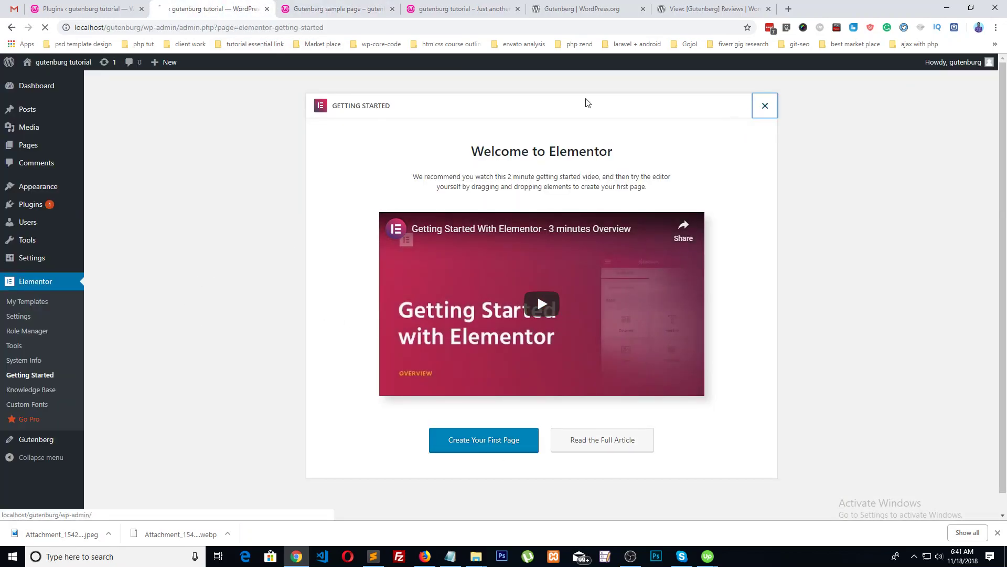
- Open the list of all pages in a new tab, briefly open the Gutenberg sample page for editing and return to the list
left_click(45, 151)
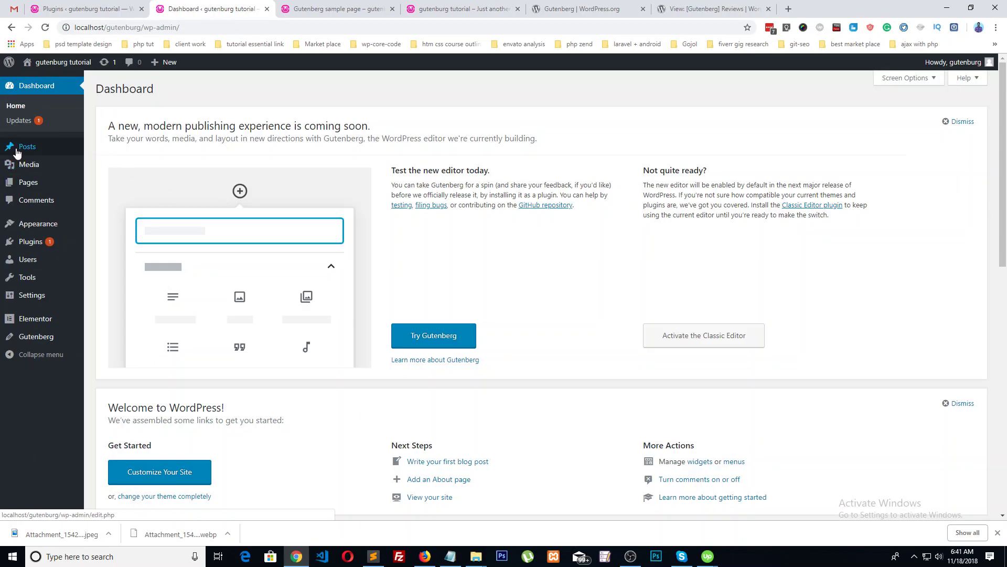
mouse_move(35, 171)
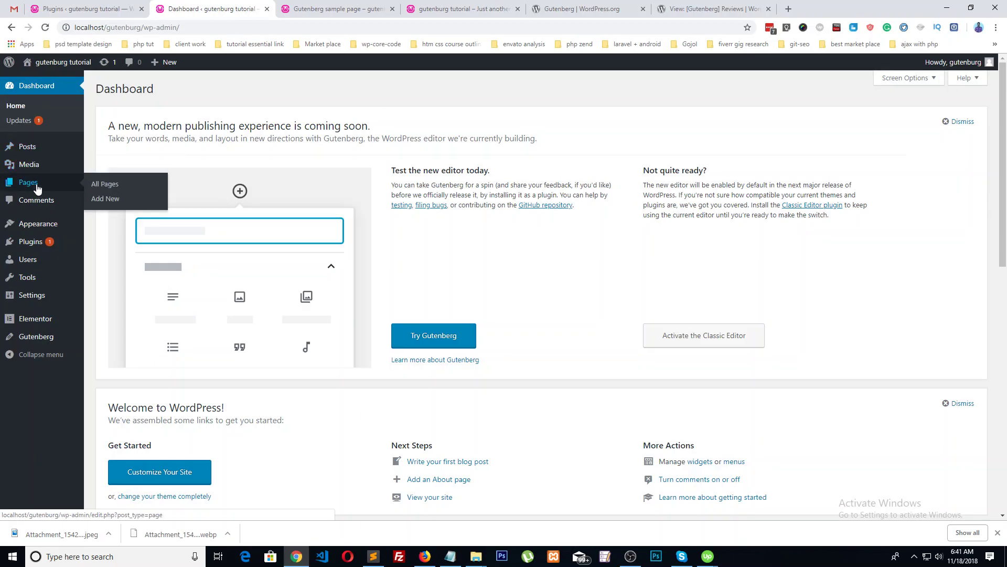
middle_click(111, 185)
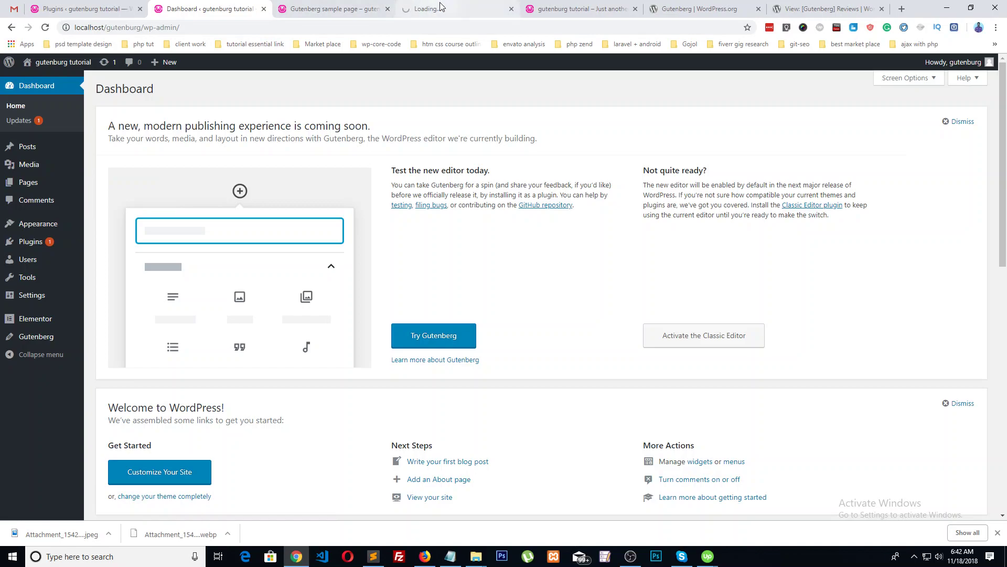
left_click_drag(446, 9, 367, 8)
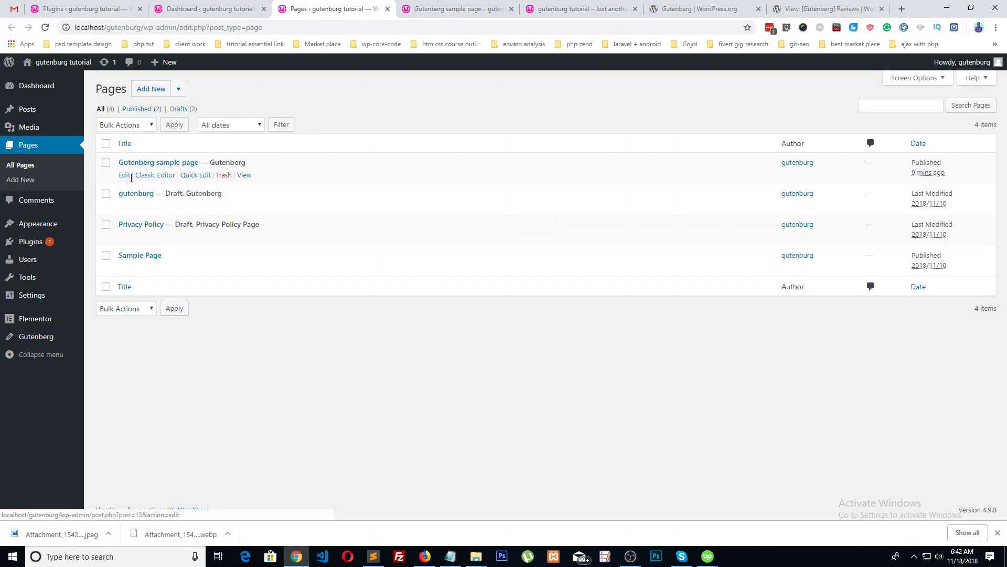
left_click(126, 178)
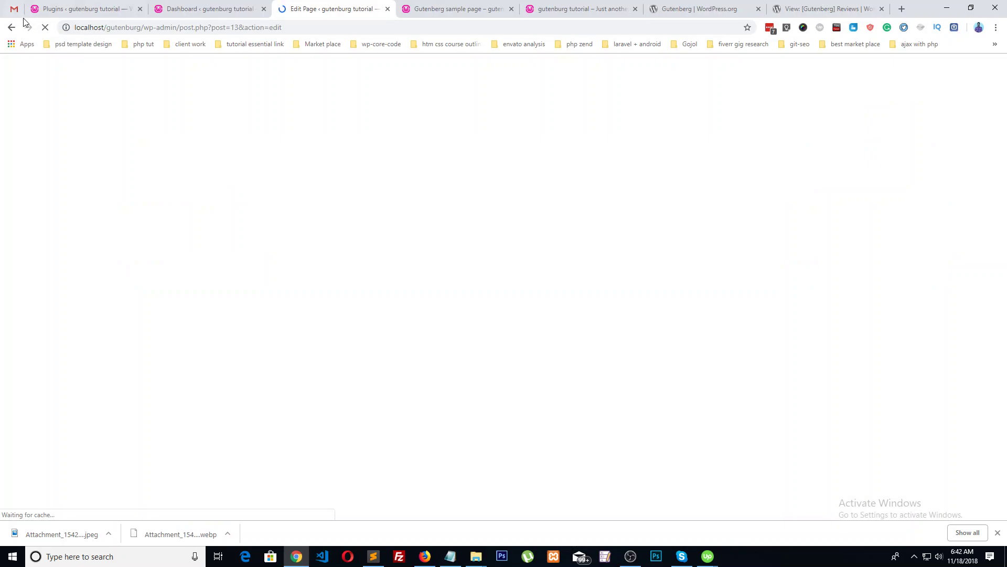
left_click(11, 27)
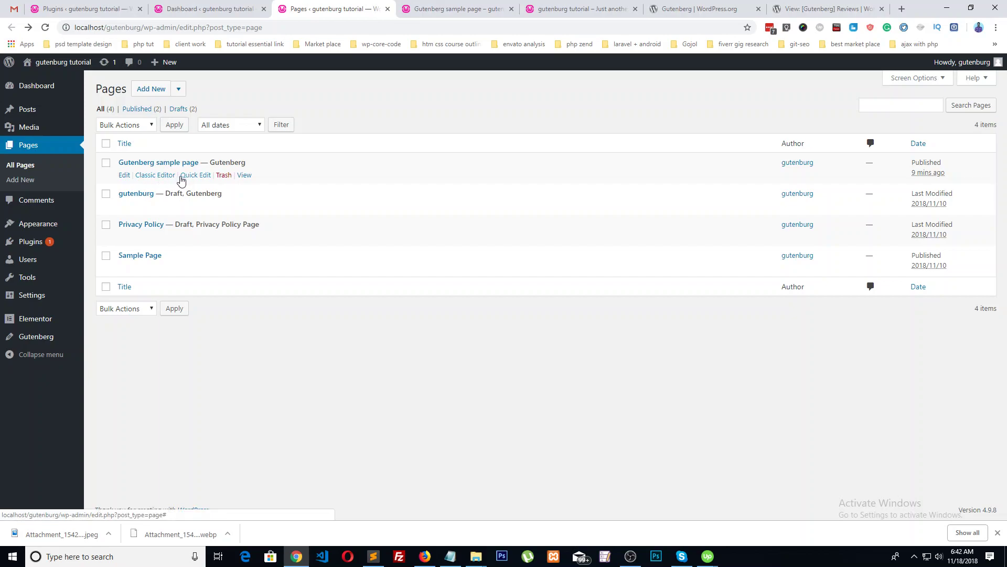
- Open the Gutenberg sample page in the Classic Editor in a new tab, review its content there and close the tab
right_click(160, 179)
left_click(192, 184)
left_click(391, 9)
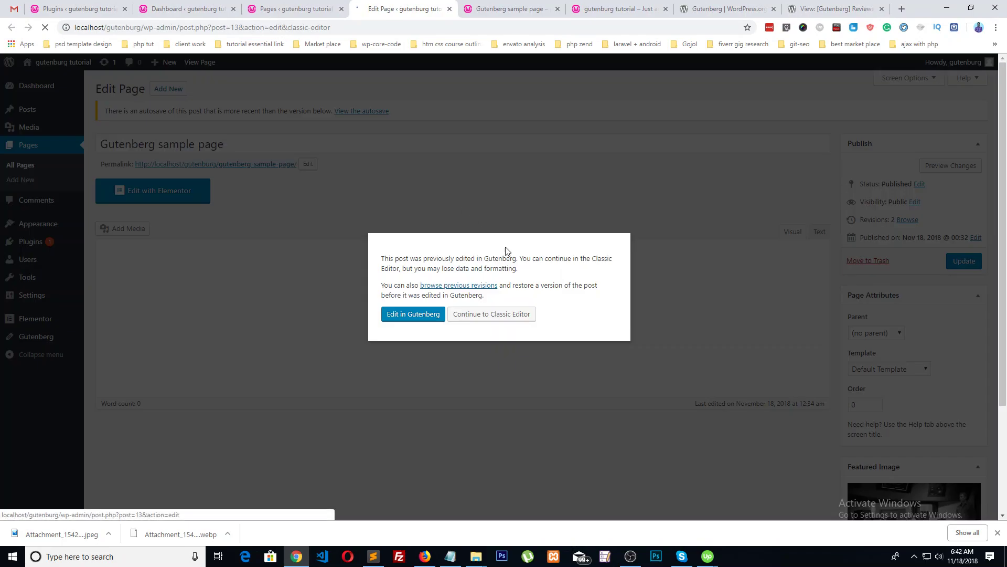
left_click(481, 317)
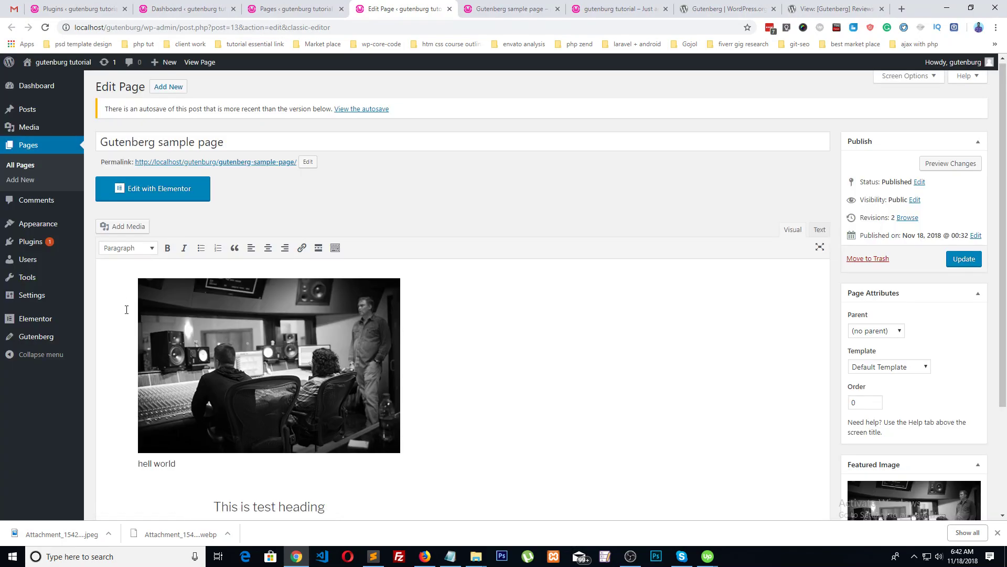
scroll(436, 265, "down", 3)
scroll(96, 158, "up", 3)
scroll(411, 287, "down", 2)
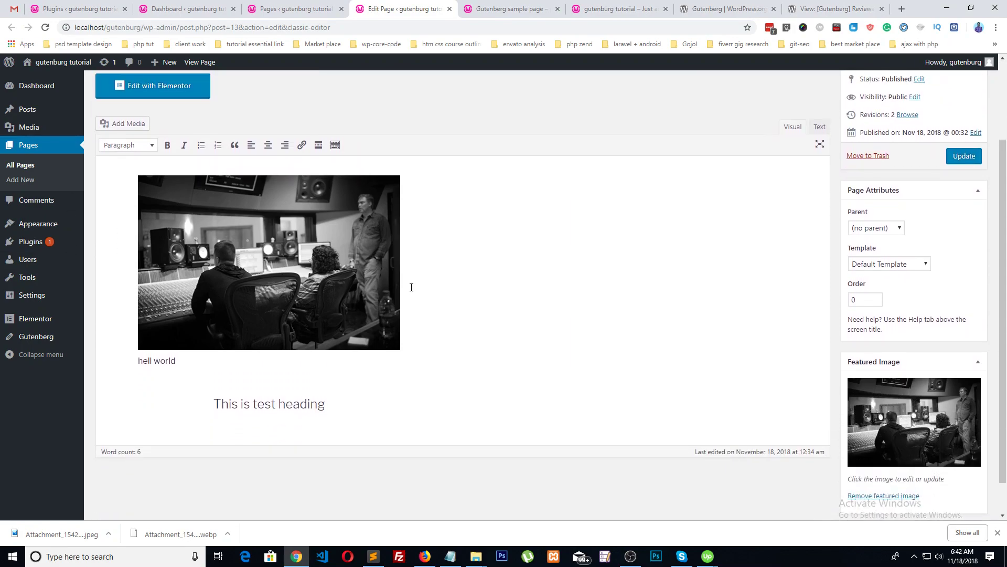
scroll(208, 271, "up", 2)
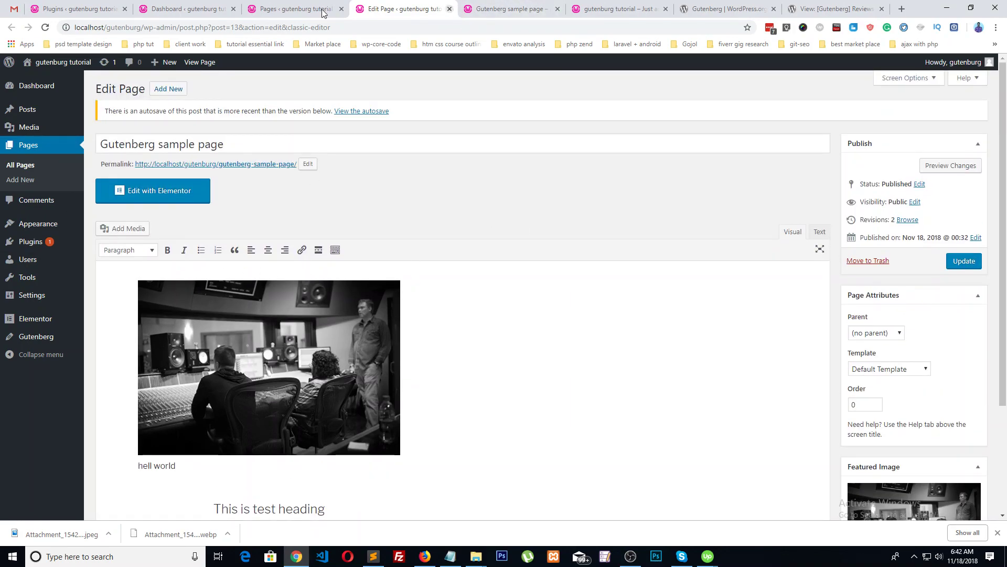
middle_click(365, 13)
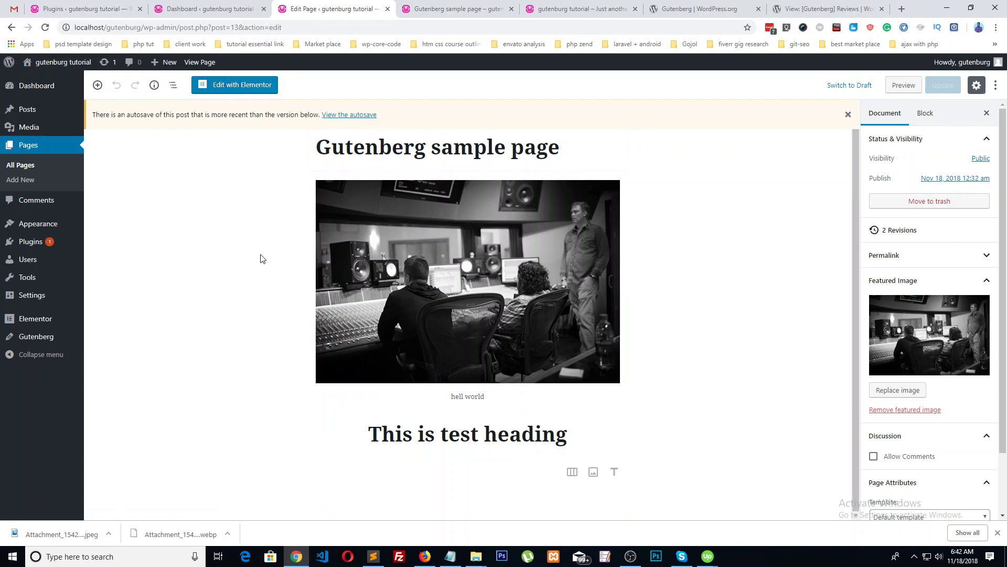
- Open the Gutenberg sample page in Elementor and review its content down to the empty widget area
scroll(461, 400, "up", 1)
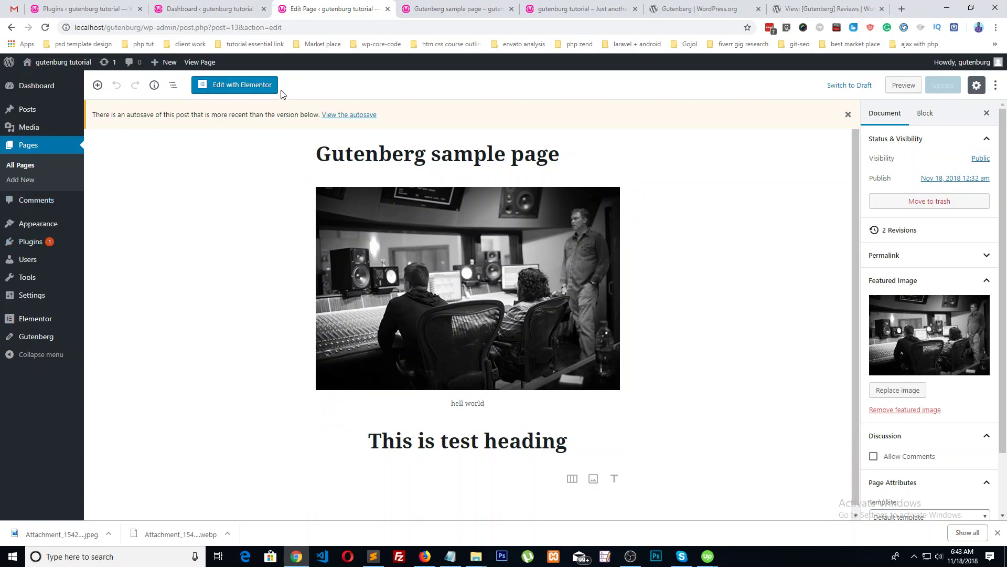
left_click(227, 90)
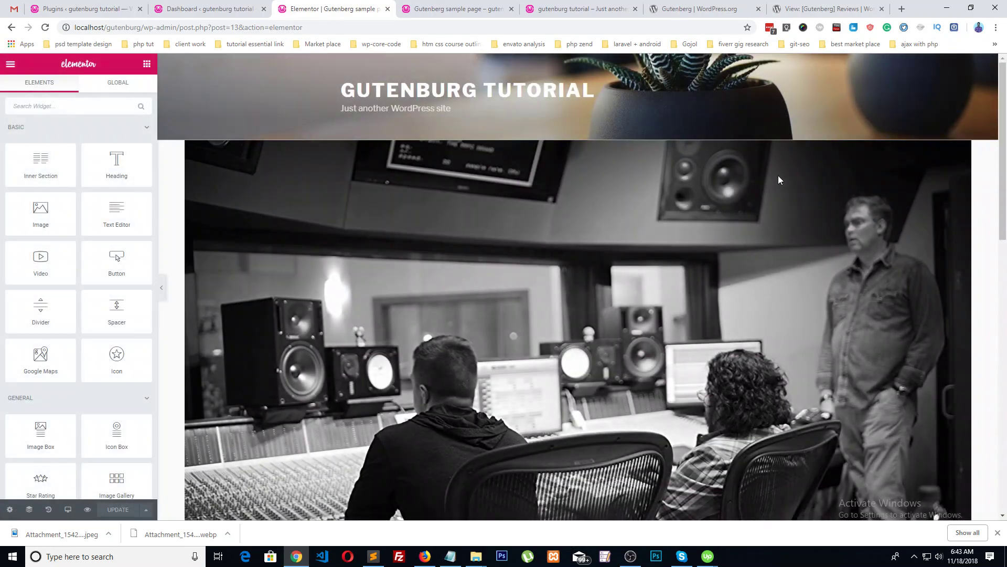
scroll(294, 309, "down", 8)
scroll(321, 359, "down", 5)
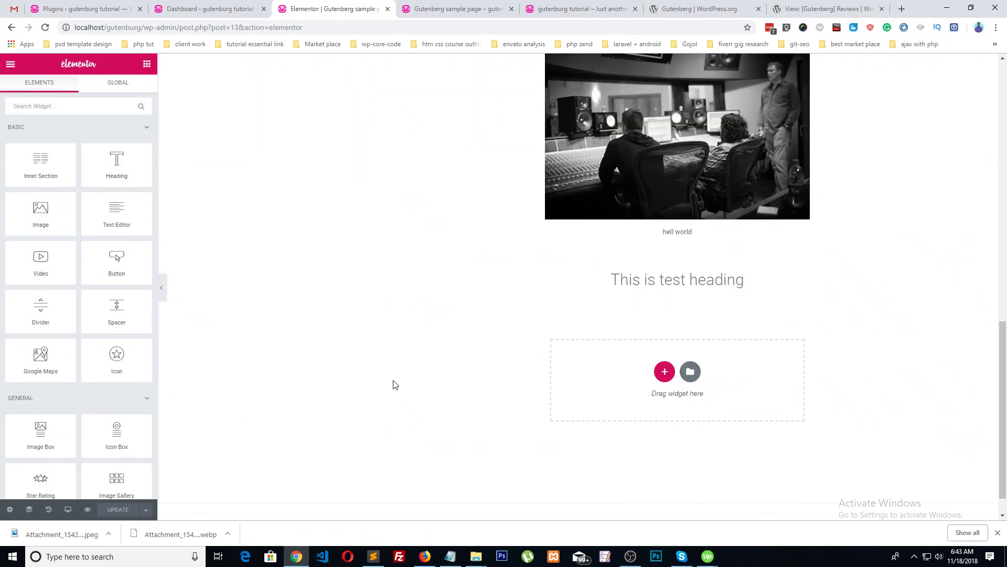
scroll(393, 385, "up", 12)
scroll(383, 389, "up", 1)
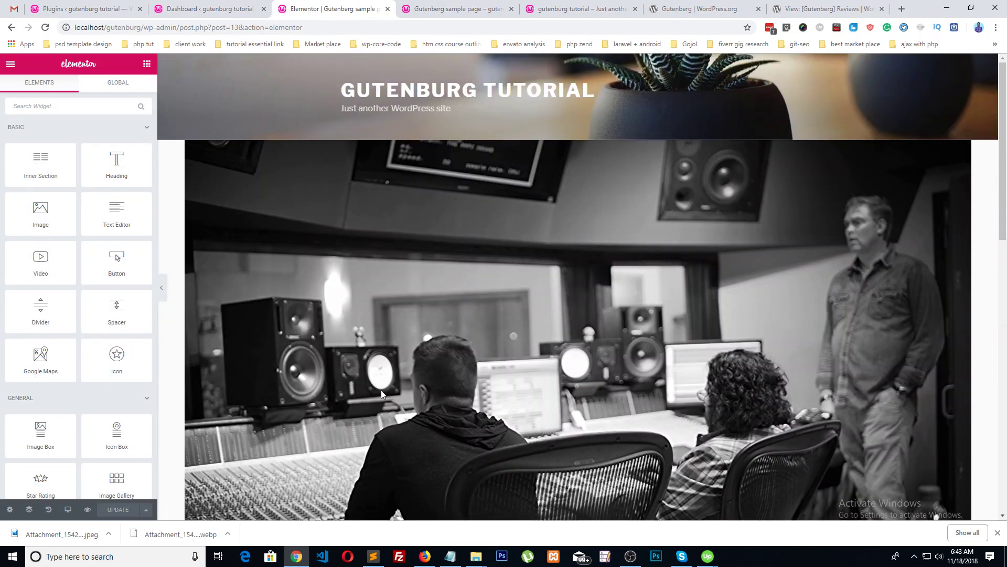
scroll(487, 458, "down", 12)
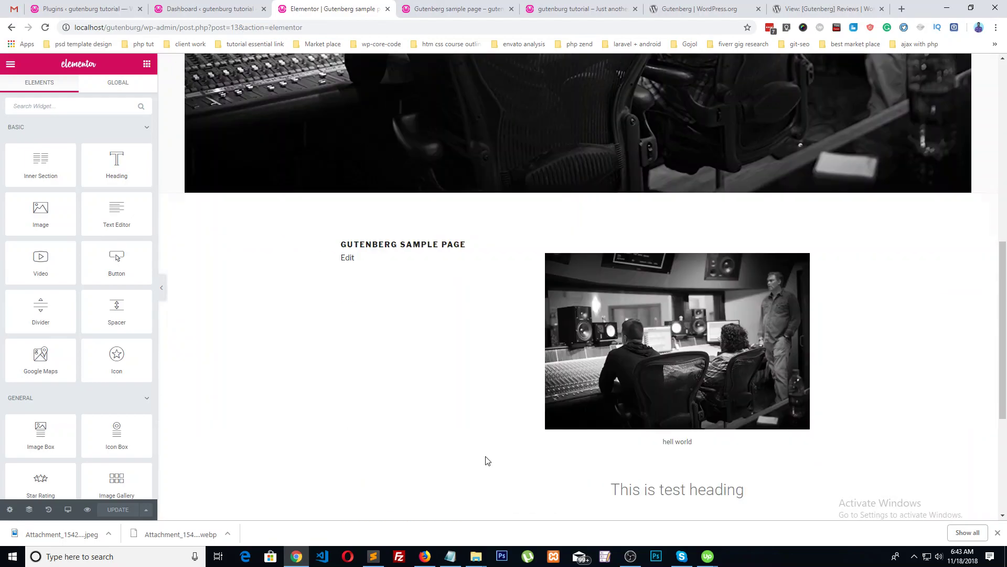
- Leave Elementor, activate the KingComposer plugin and reload the sample page's editor
left_click(12, 27)
left_click(78, 9)
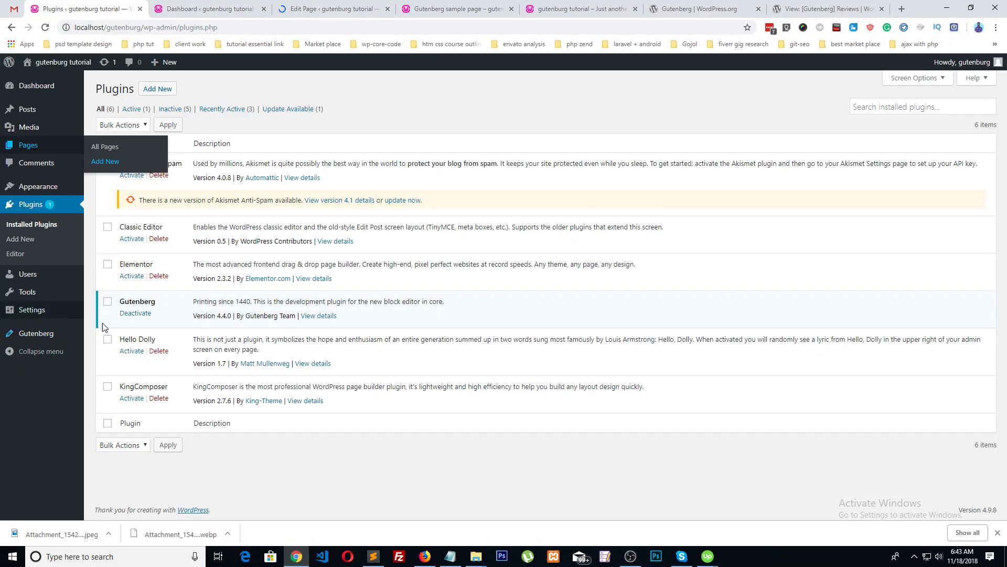
left_click(131, 399)
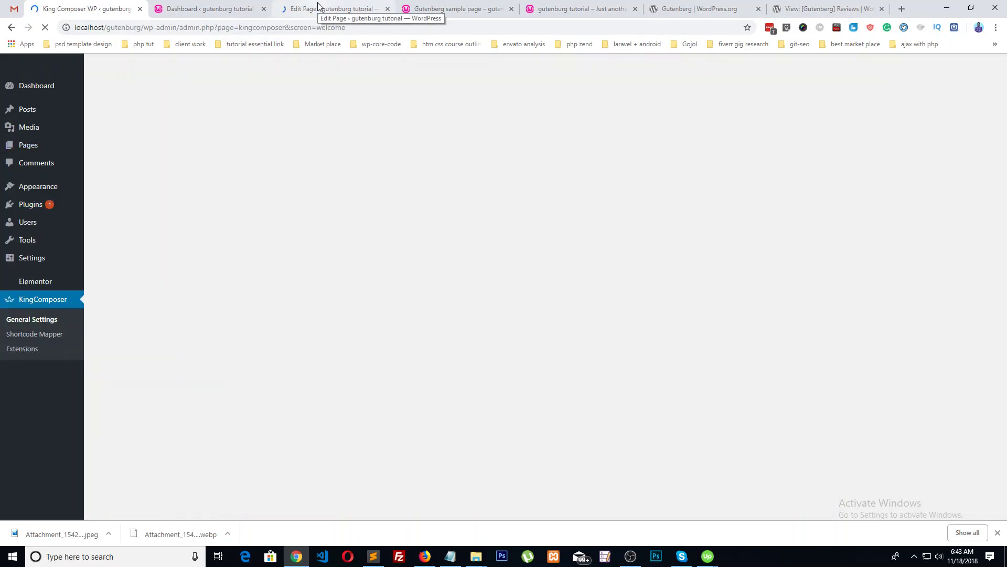
left_click(318, 6)
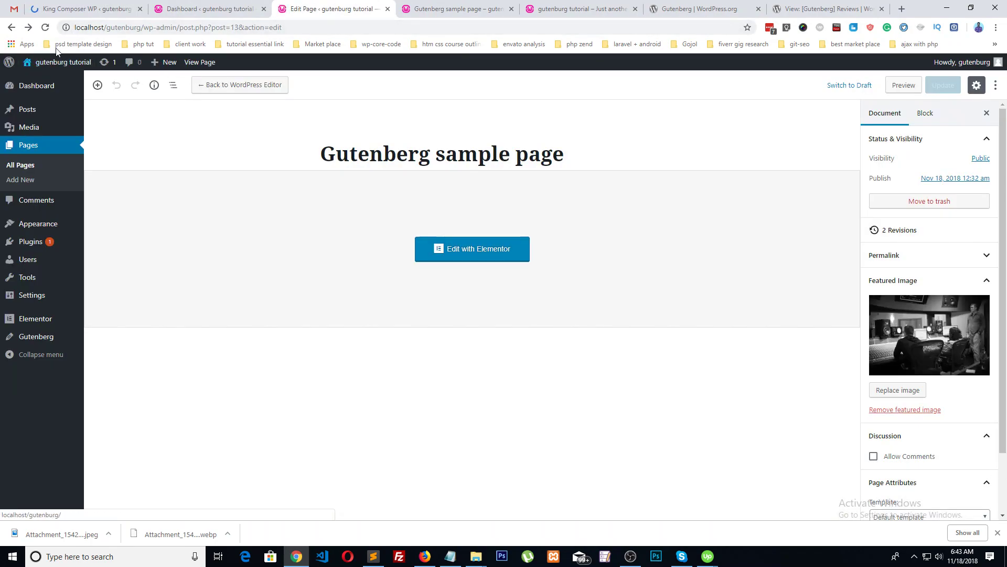
left_click(43, 28)
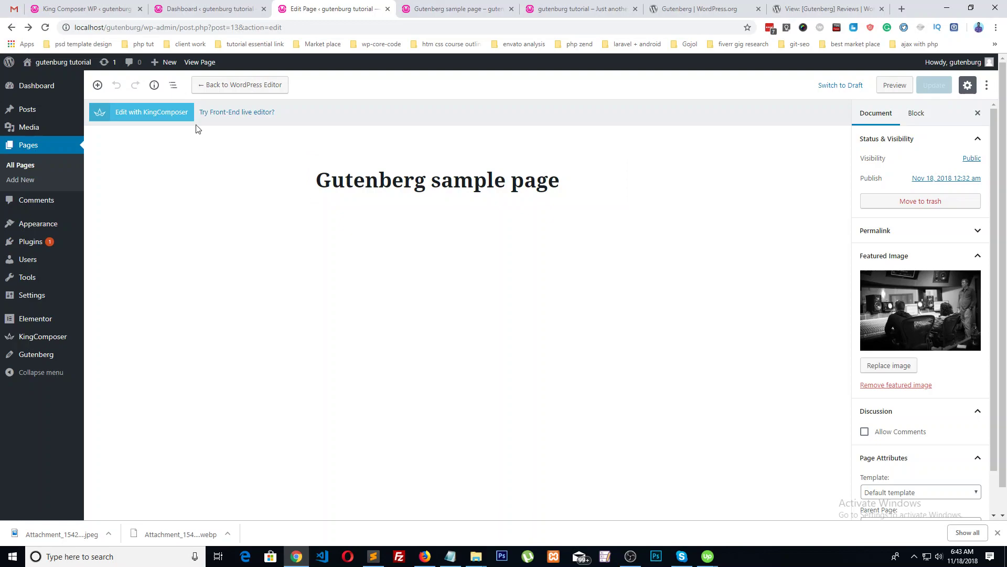
- Open the sample page in the KingComposer builder and delete its Text Block
left_click(138, 112)
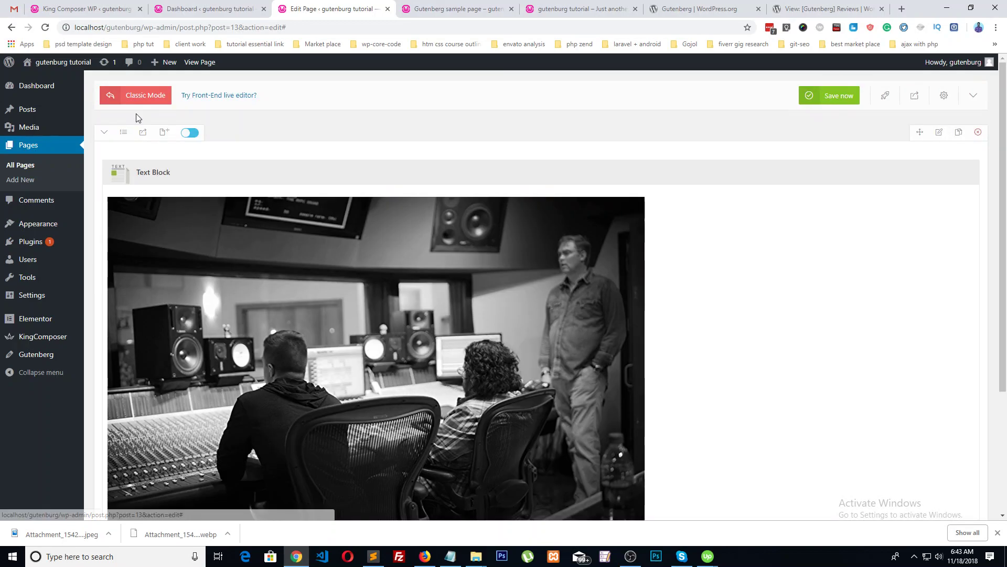
scroll(462, 448, "down", 2)
scroll(463, 448, "down", 2)
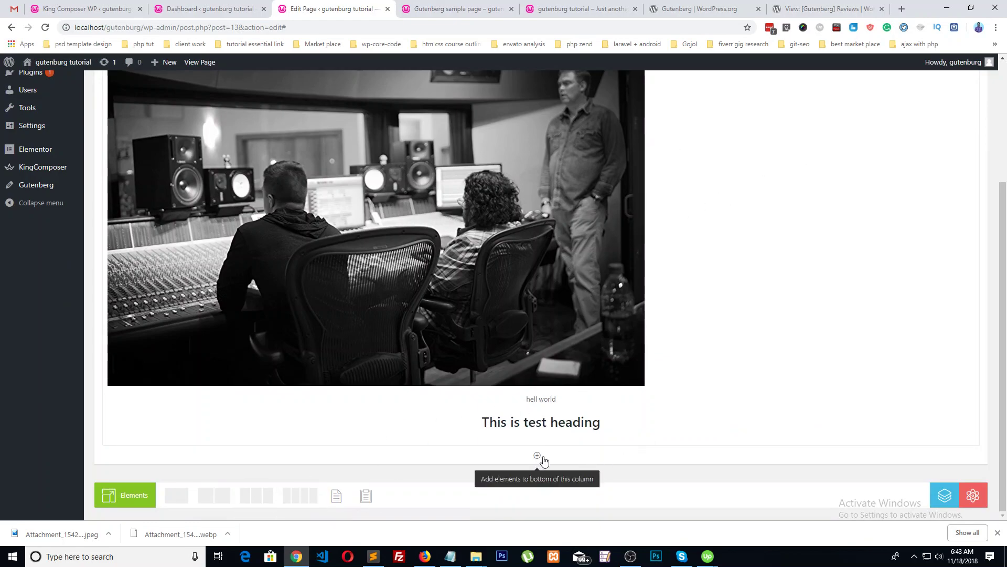
scroll(588, 438, "up", 3)
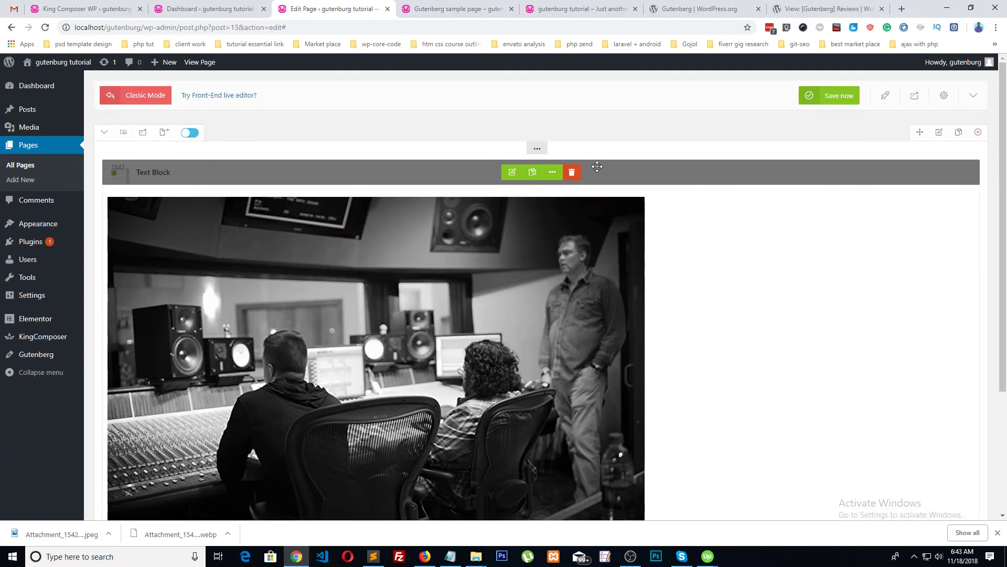
left_click(573, 173)
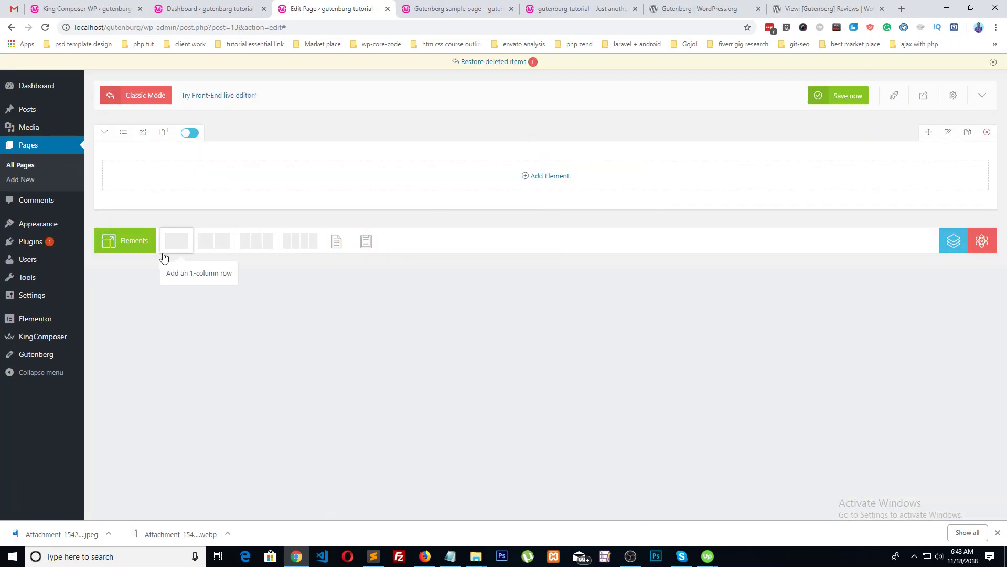
- Add a two-column row below the empty row, examine its general Row Settings and close them without changes
left_click_drag(219, 250, 248, 181)
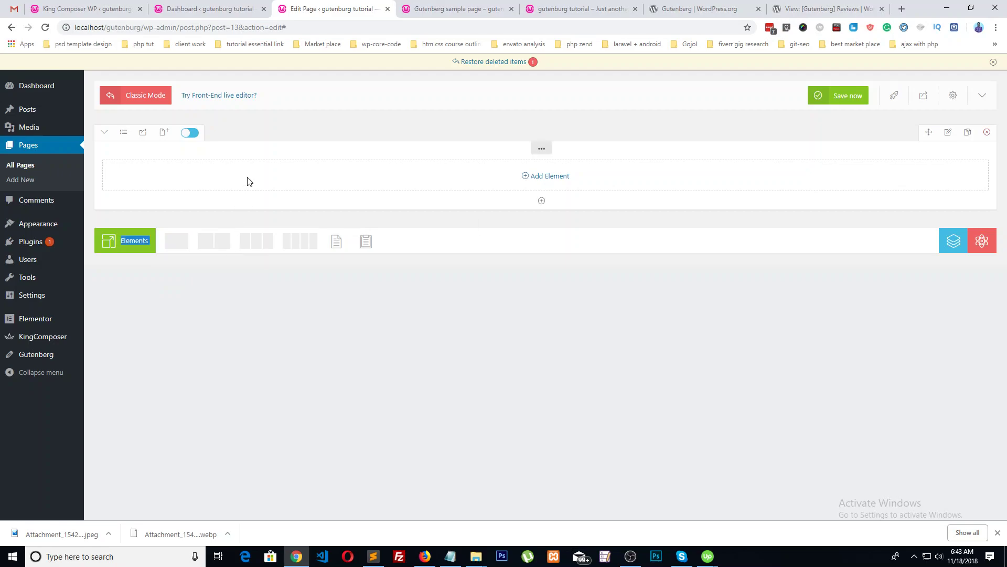
left_click(214, 241)
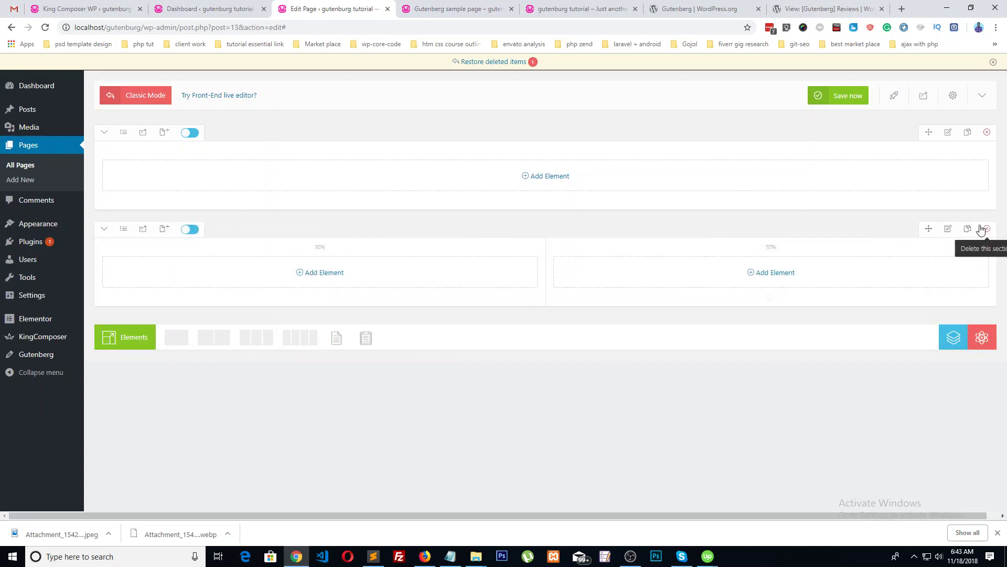
left_click(949, 229)
scroll(447, 476, "down", 4)
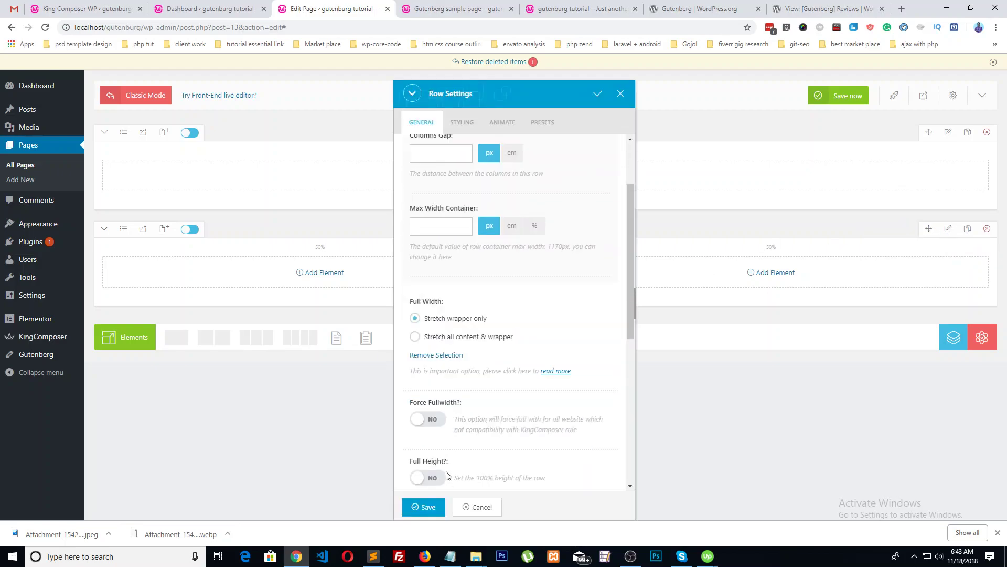
scroll(447, 475, "down", 4)
scroll(472, 393, "up", 5)
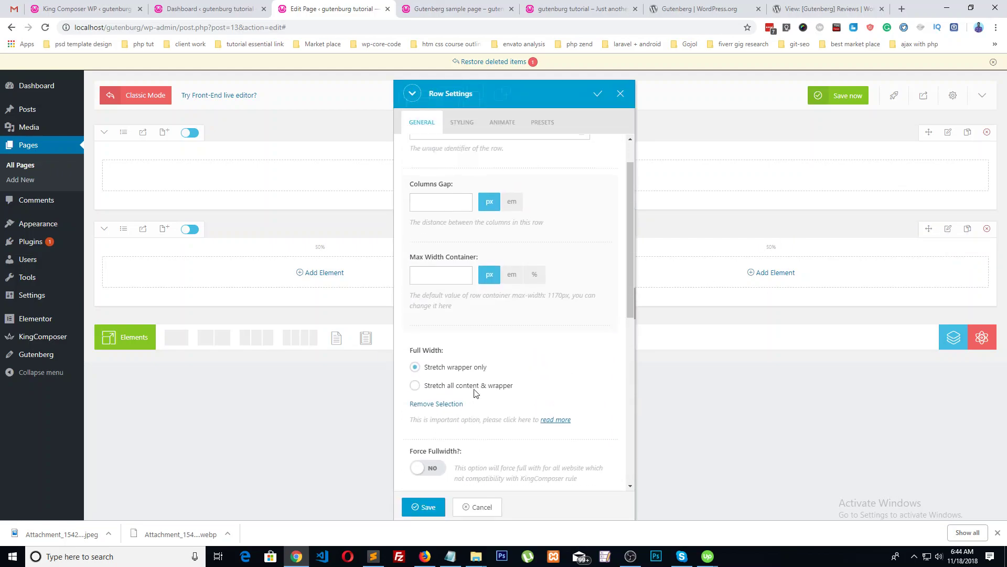
scroll(472, 393, "down", 5)
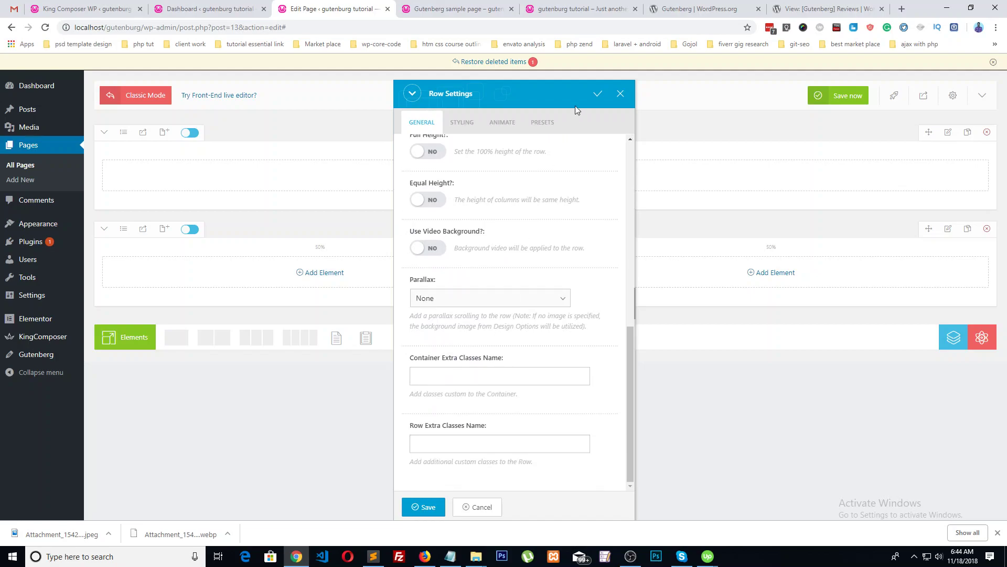
left_click(620, 94)
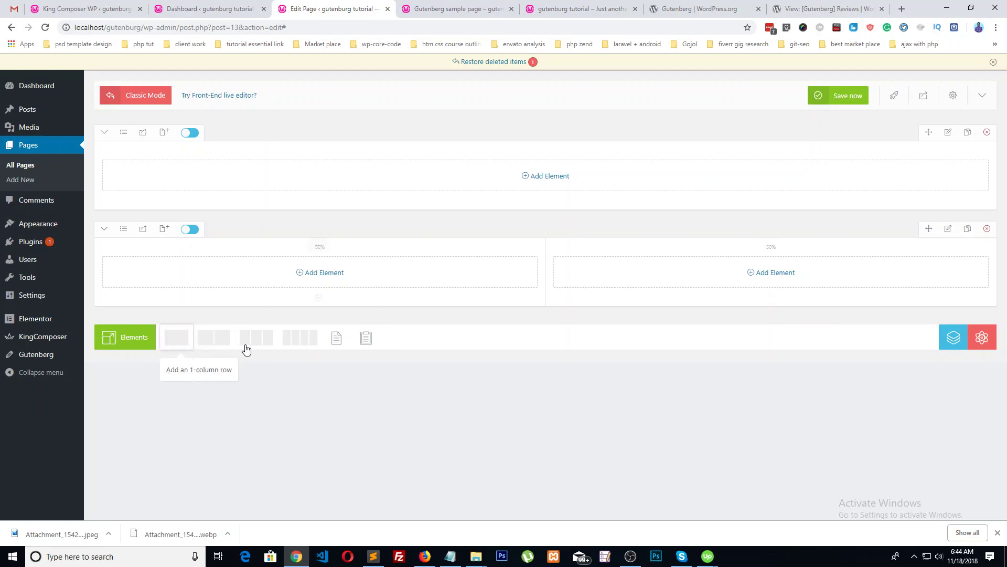
- Add a four-column row at the end of the page and briefly check the second column's settings
left_click(304, 338)
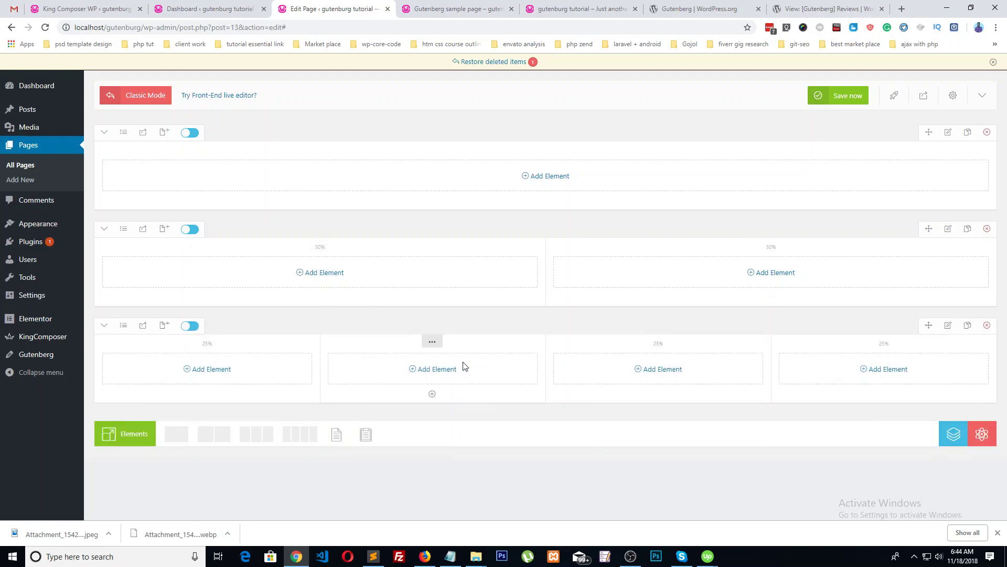
left_click(434, 334)
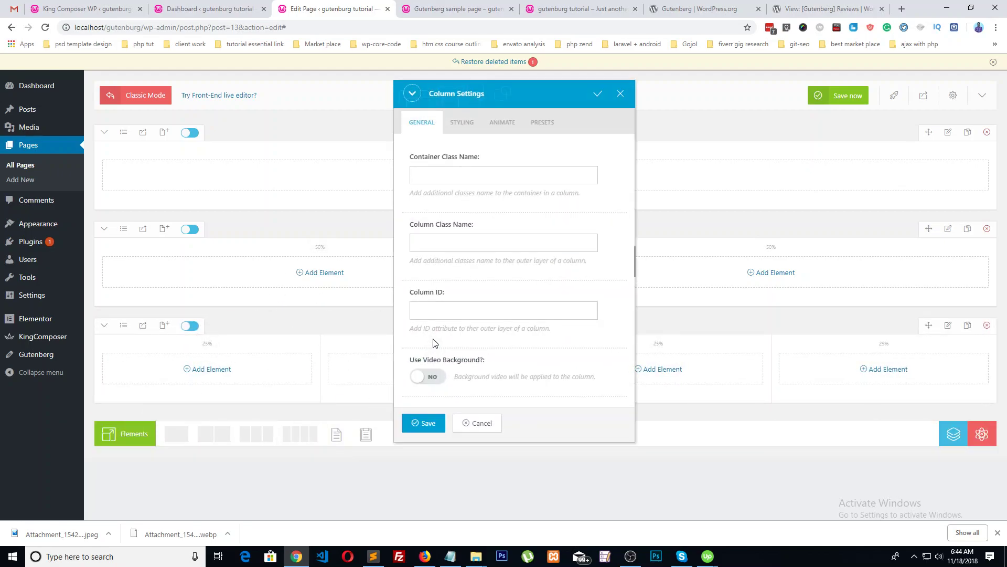
left_click(620, 93)
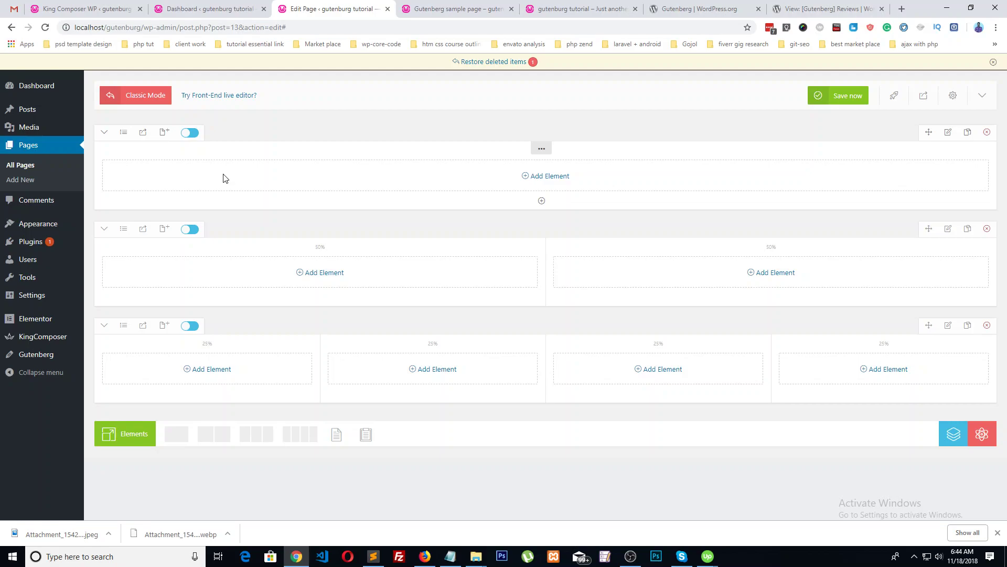
left_click(632, 561)
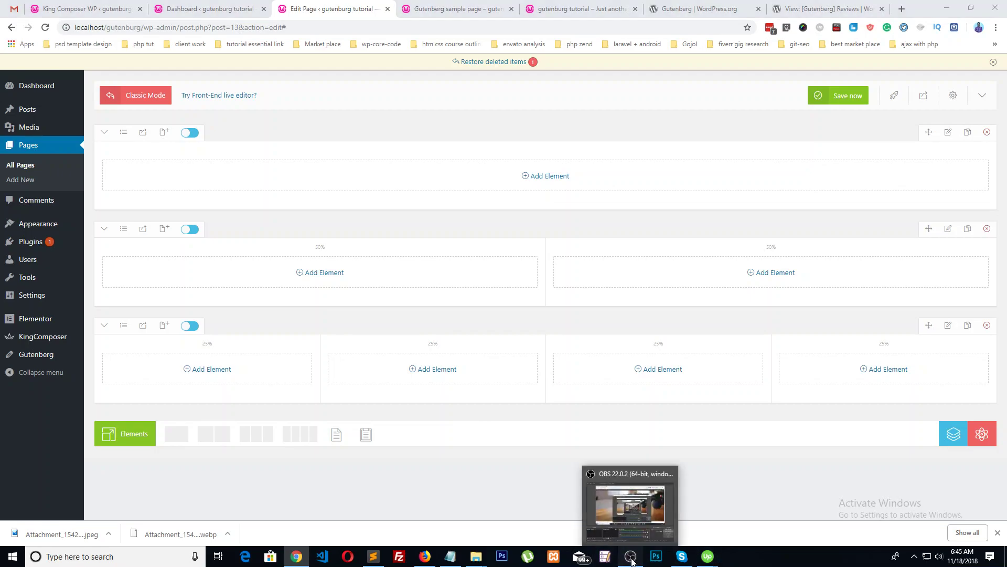